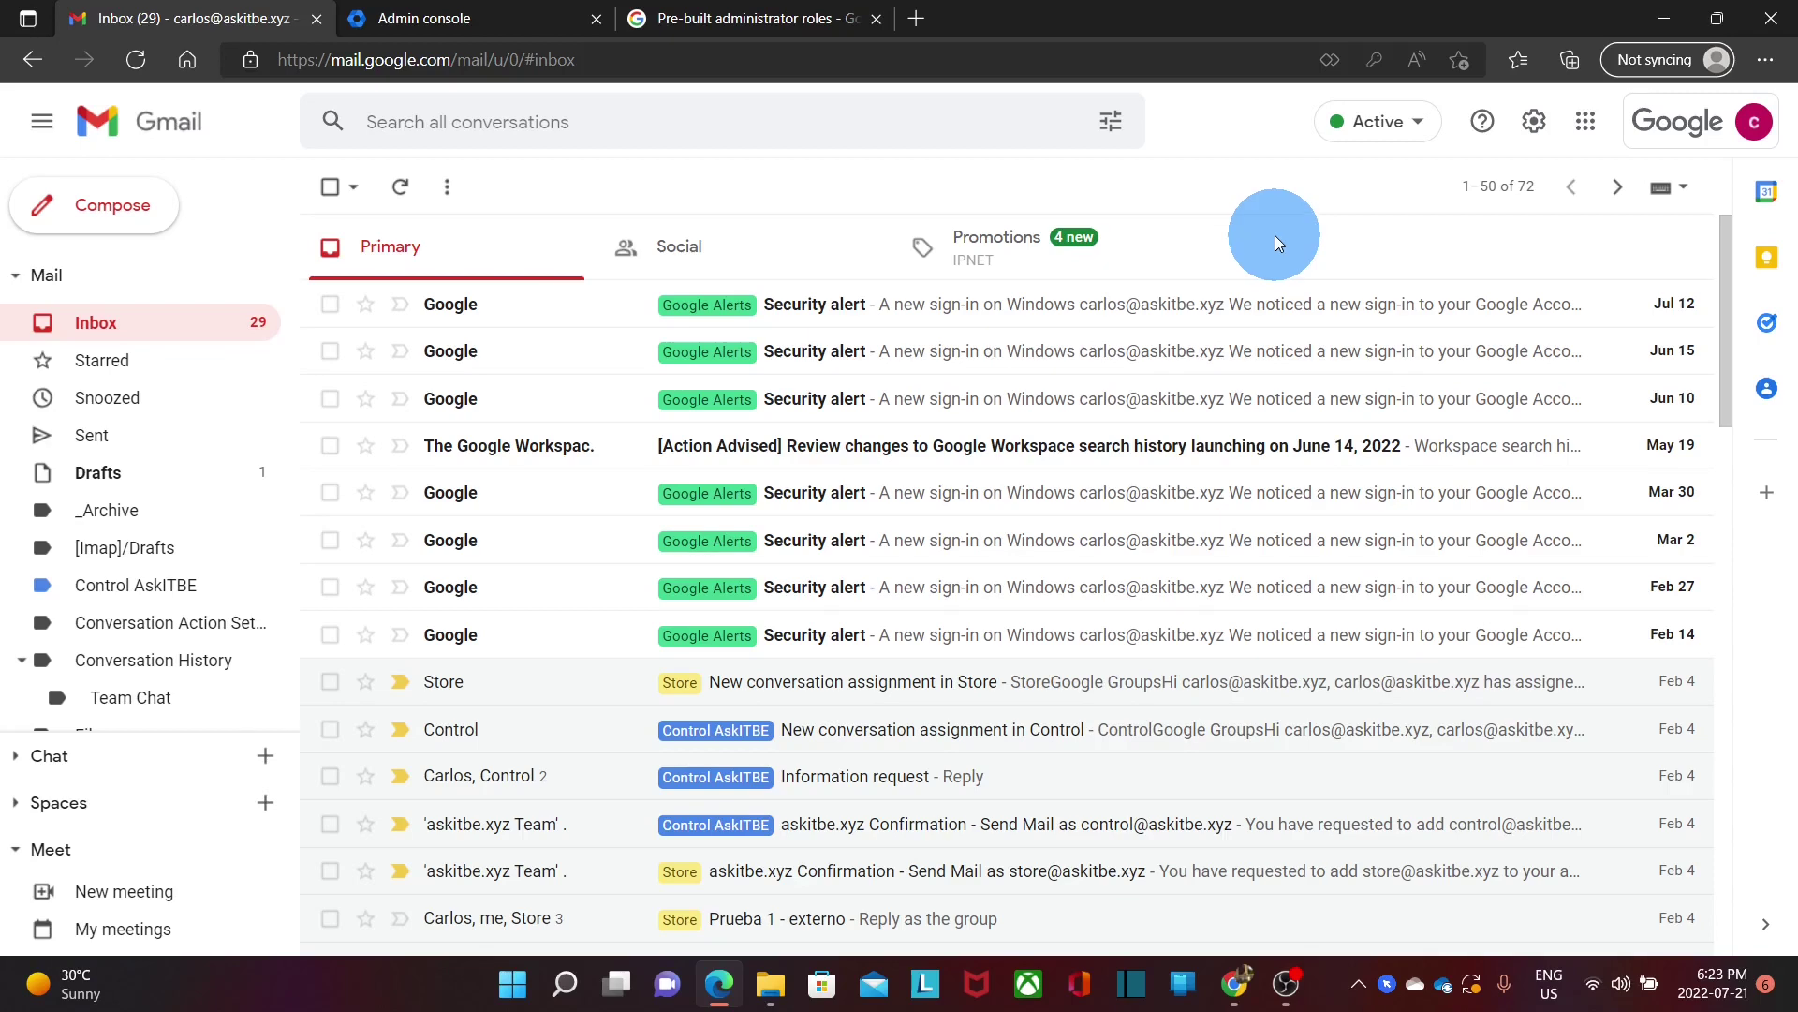
- Launch the Admin console for askitbe.xyz from Gmail's Google apps launcher
left_click(1585, 124)
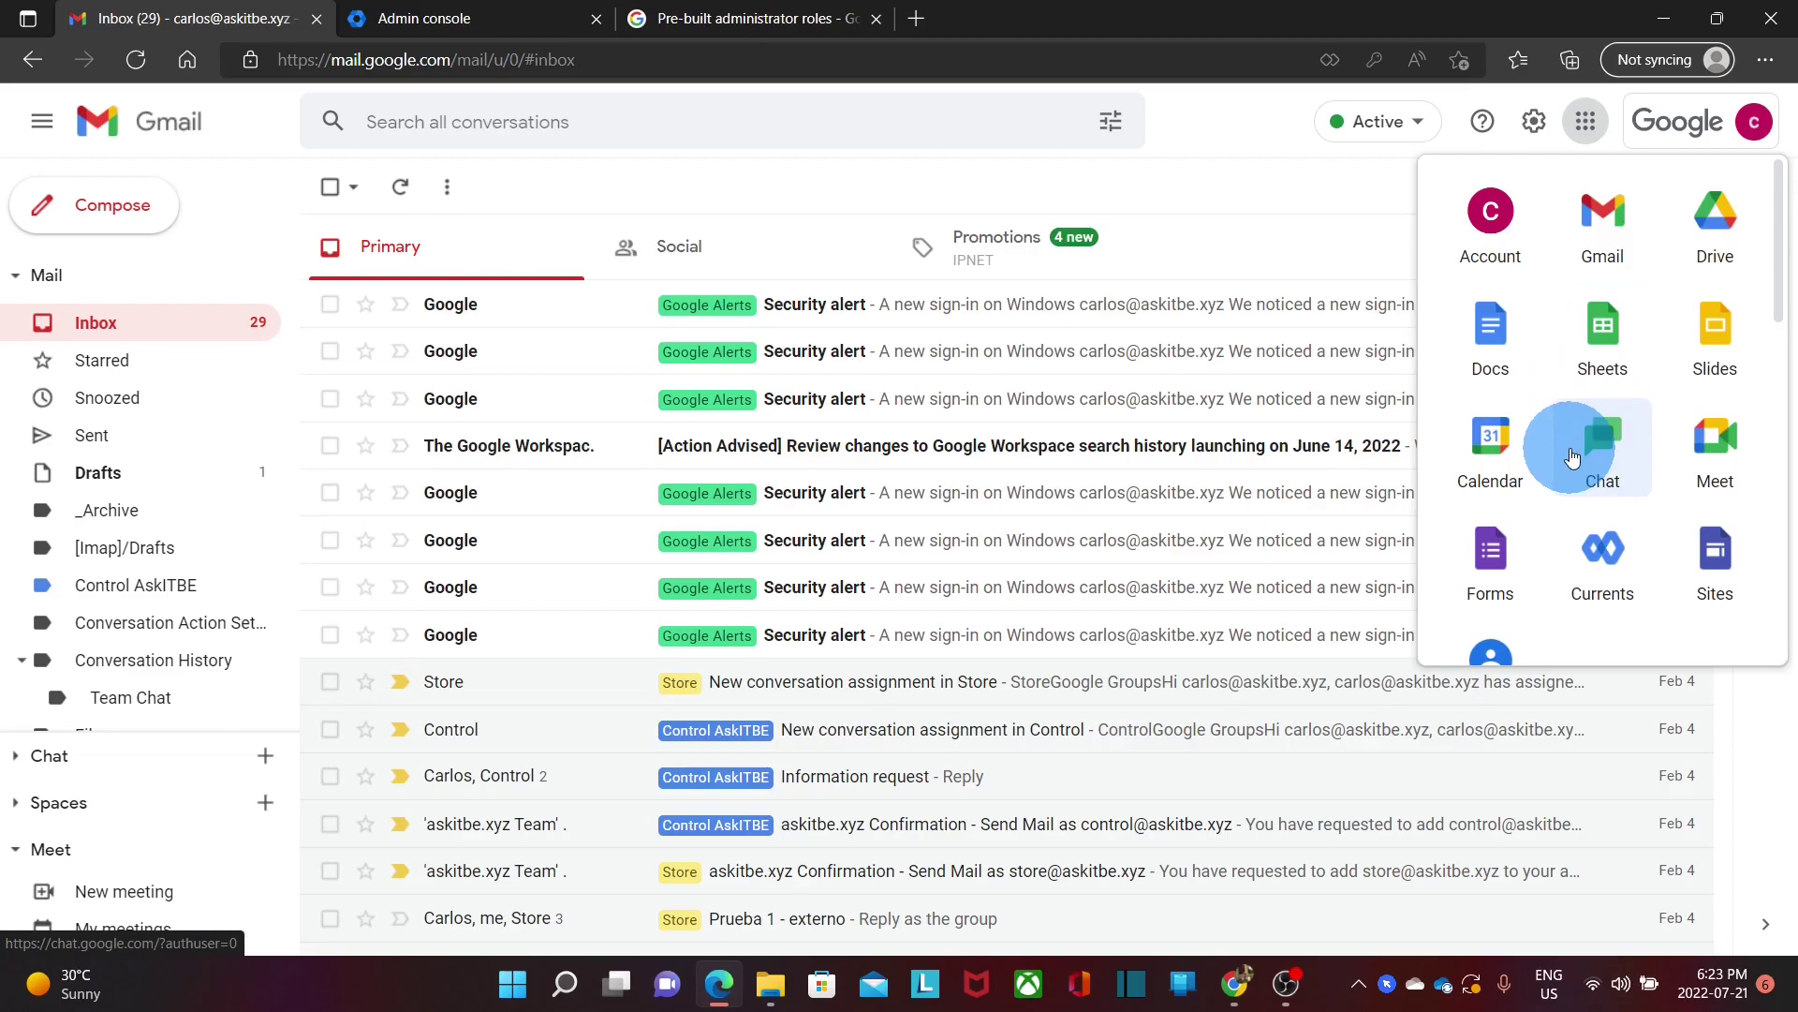
scroll(1572, 457, "down", 3)
scroll(1570, 453, "down", 3)
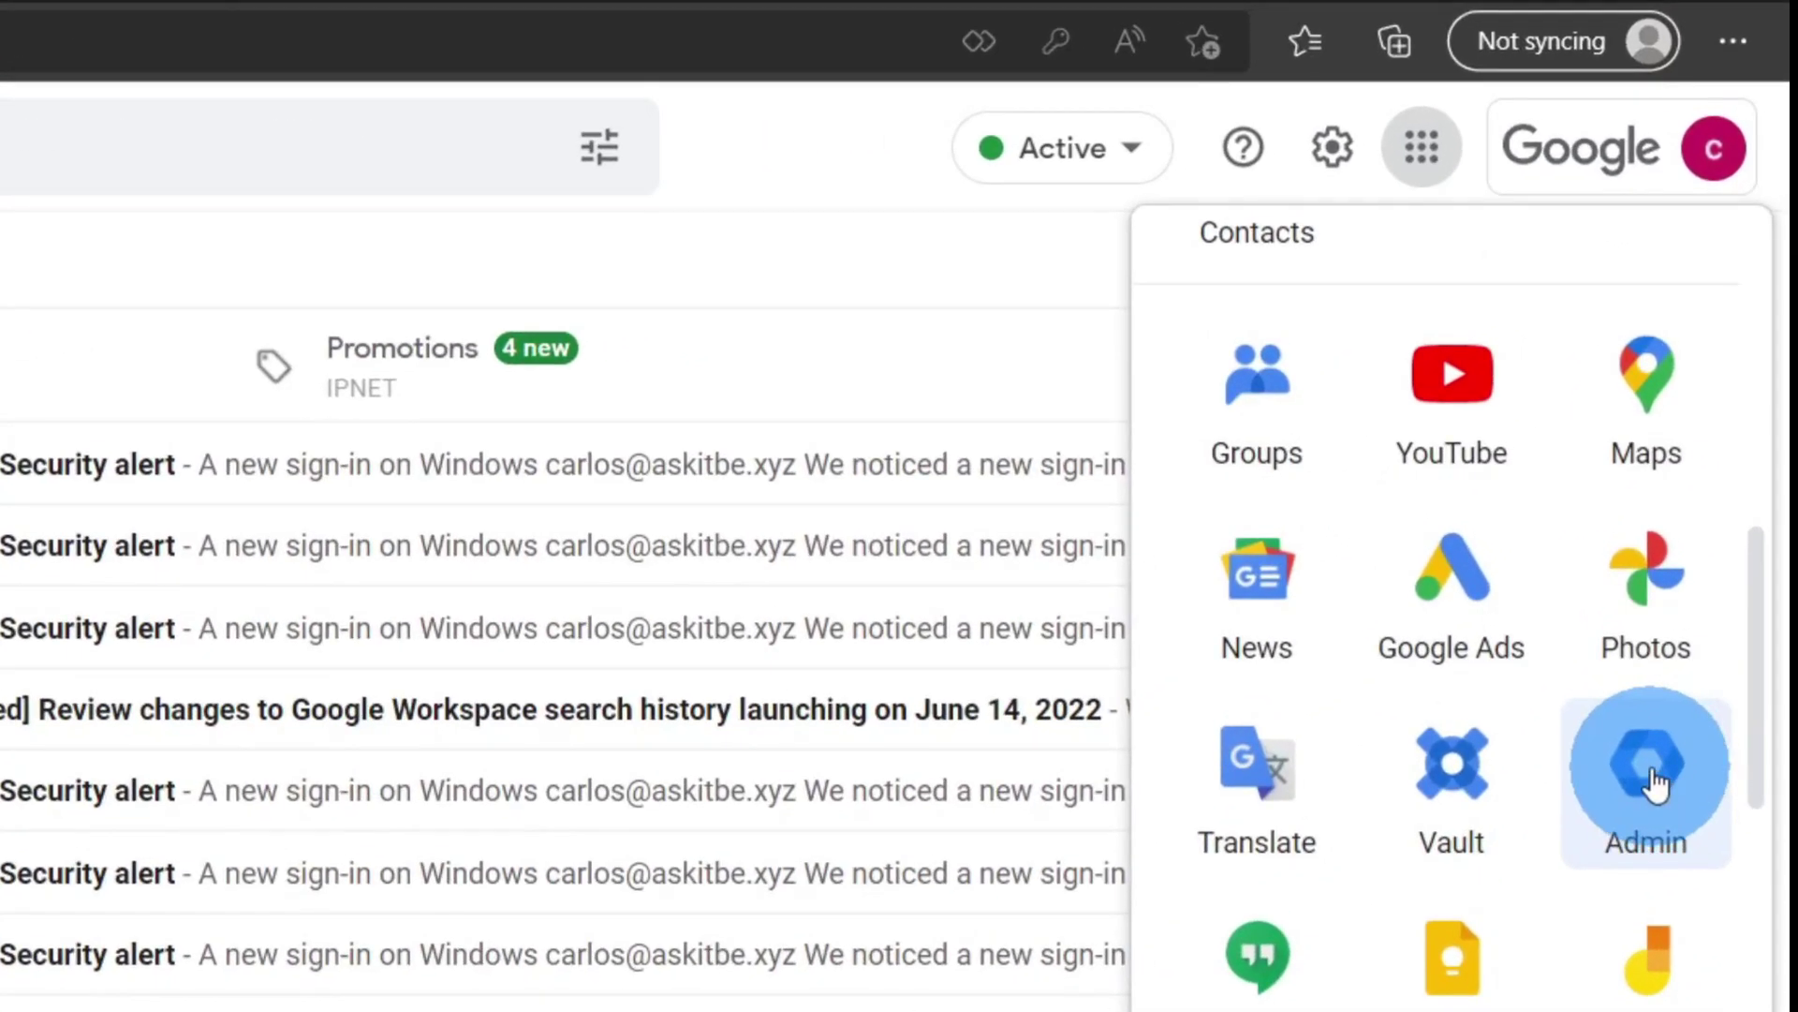
left_click(1652, 783)
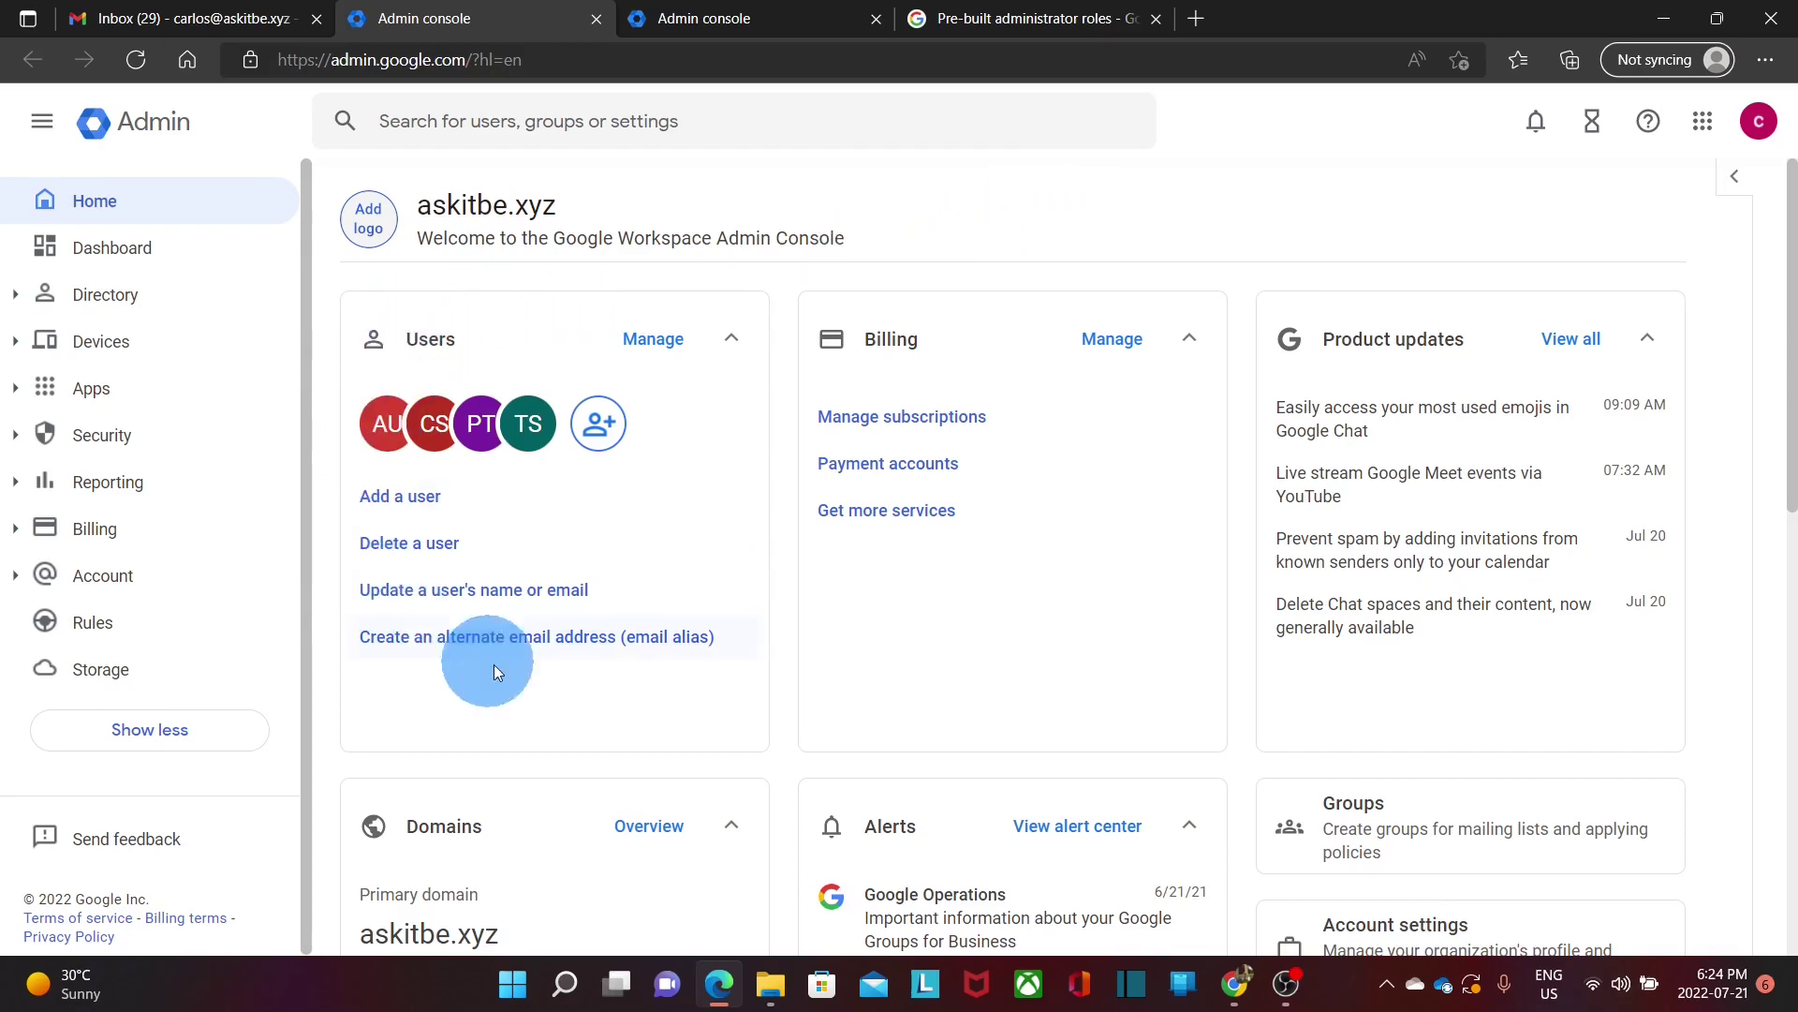
- From the Users list, open the test user's Admin roles and privileges page
left_click(655, 341)
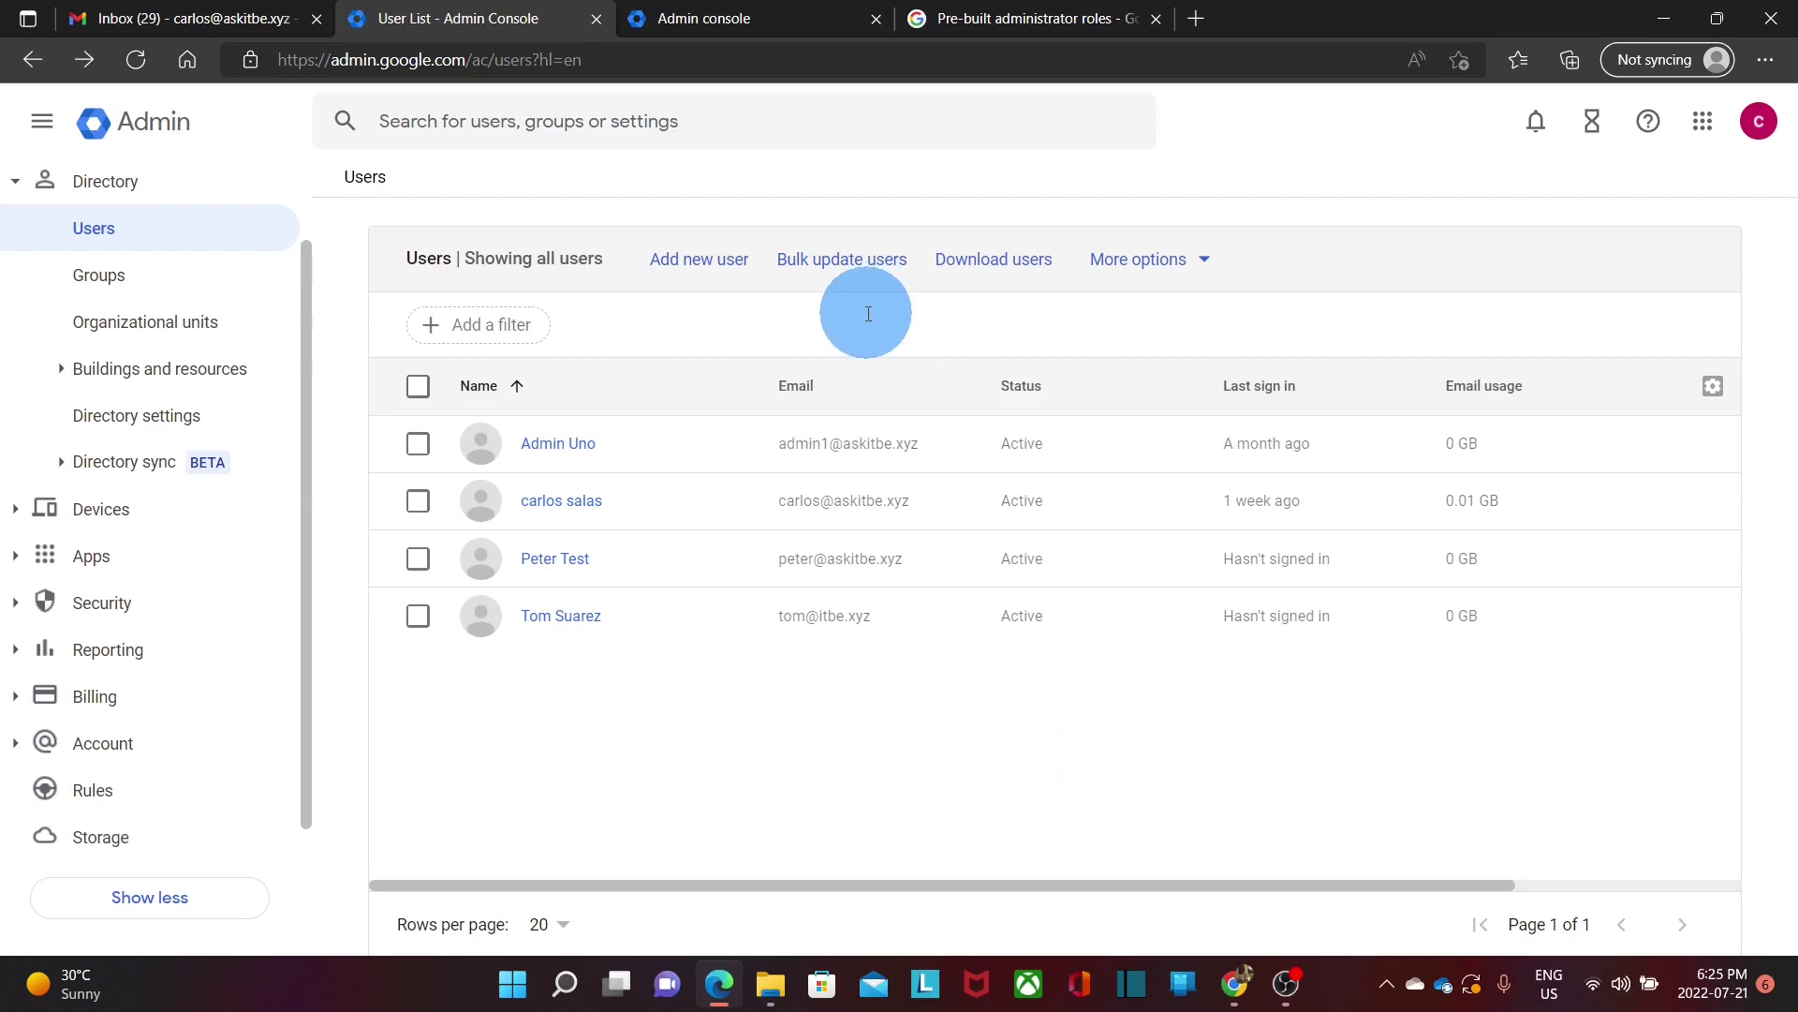
left_click(563, 568)
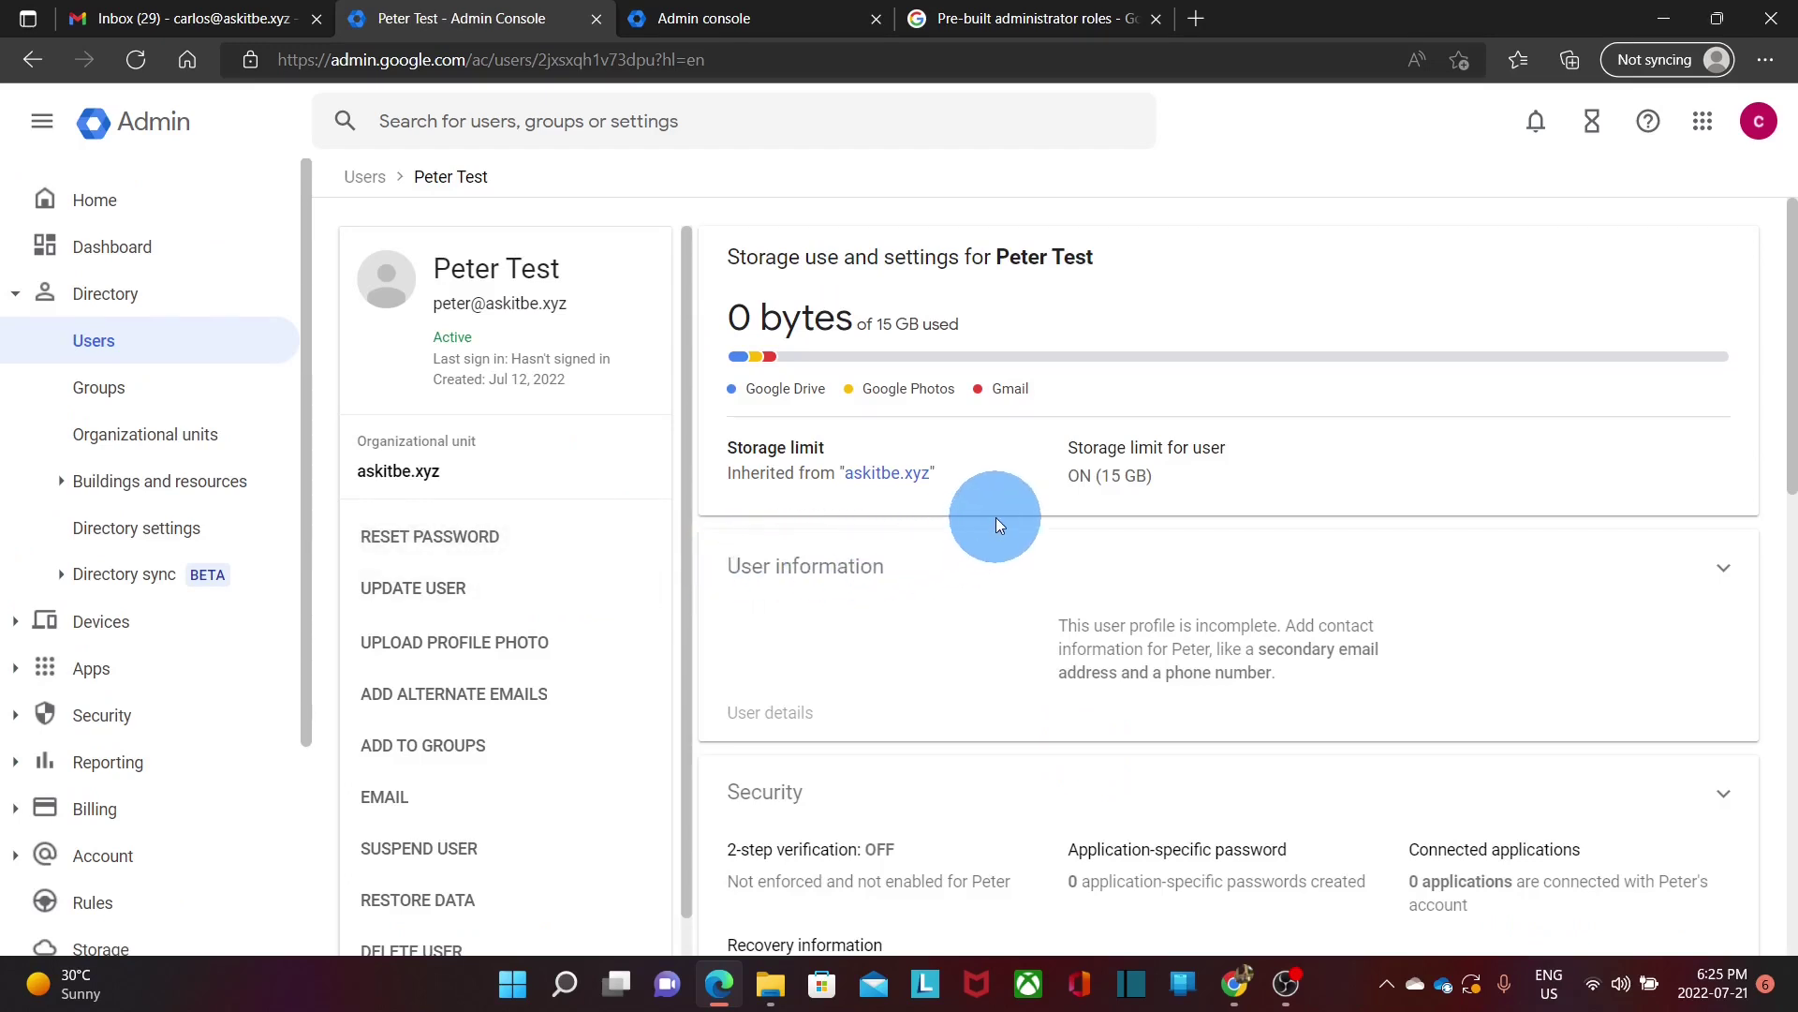
scroll(997, 517, "down", 6)
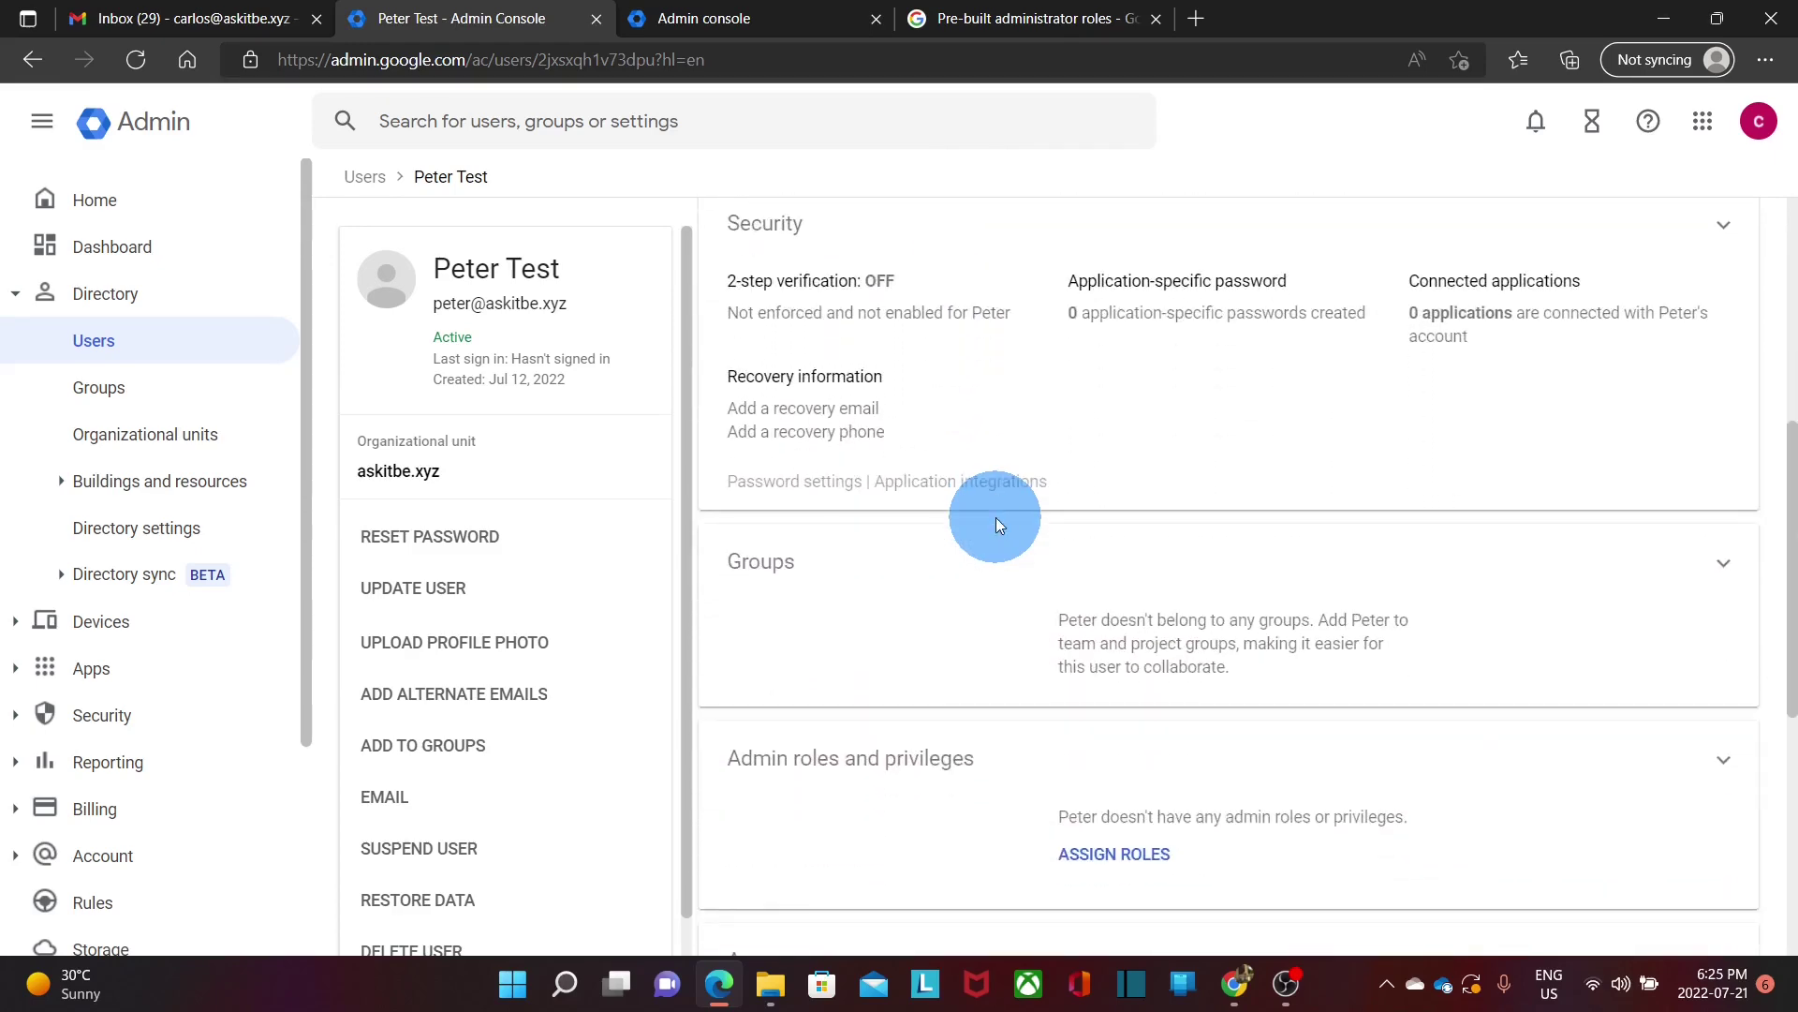
scroll(997, 517, "down", 3)
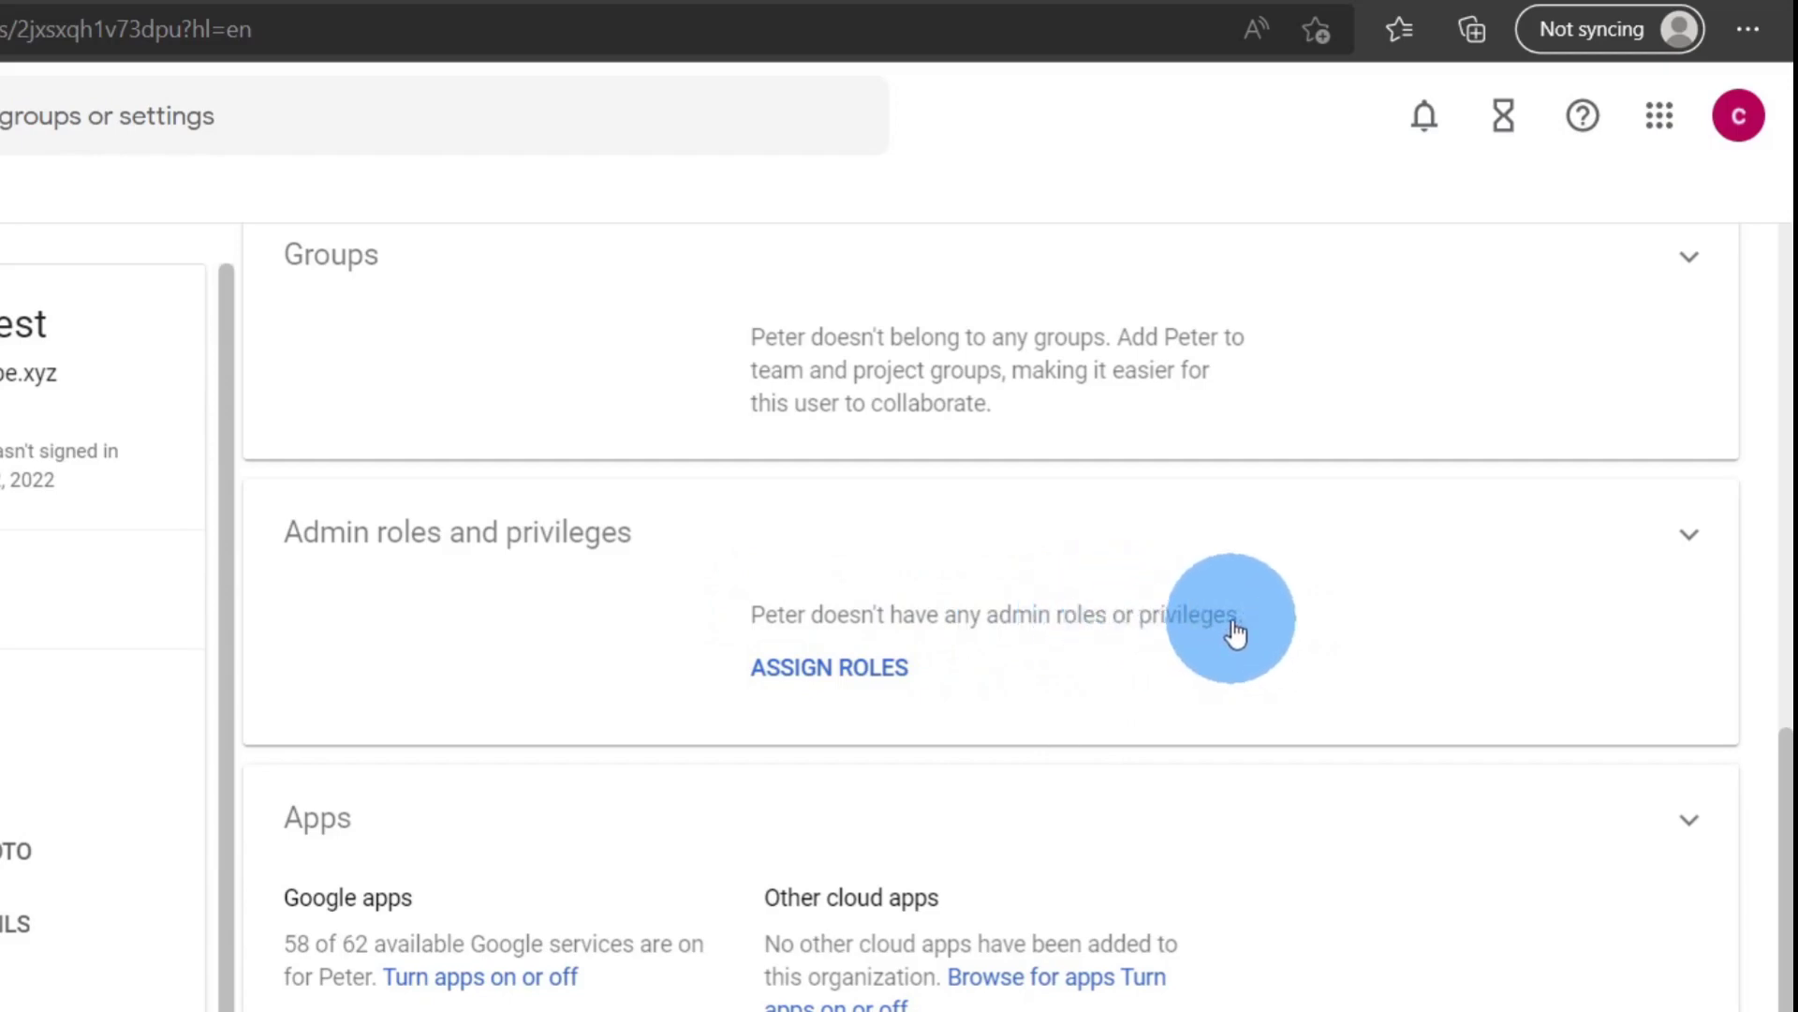
left_click(829, 669)
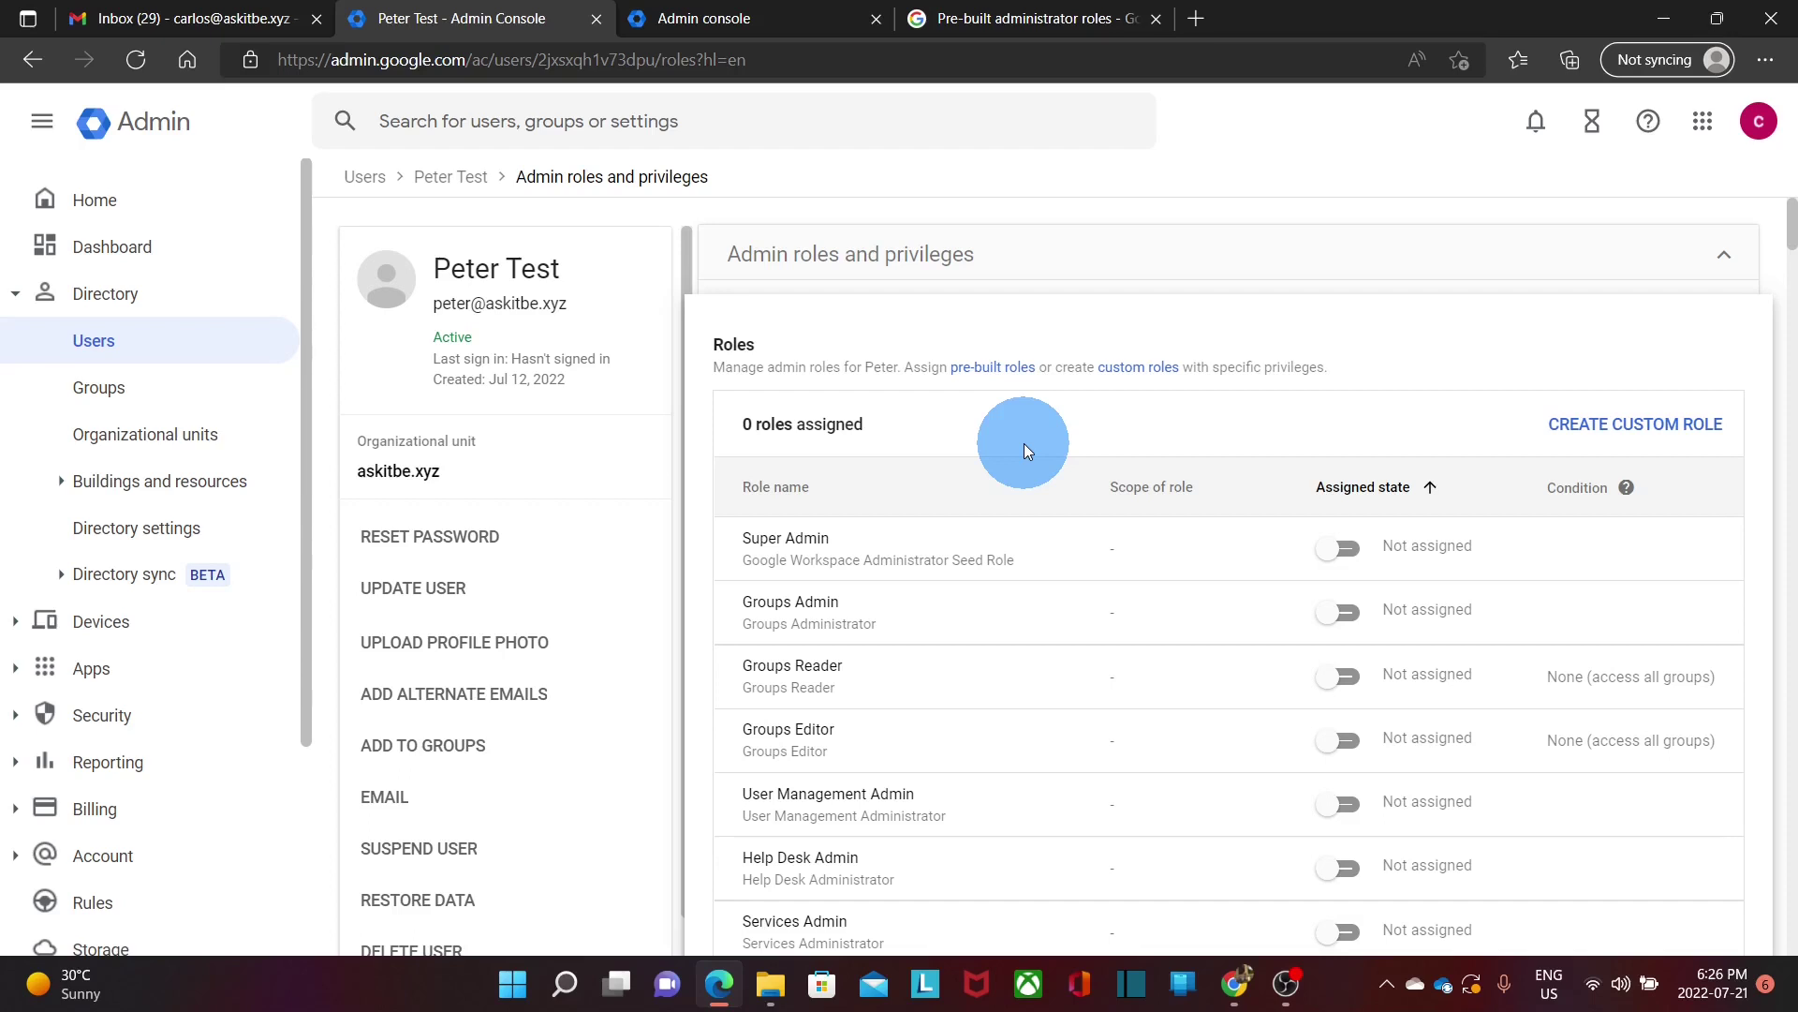
scroll(1023, 442, "down", 2)
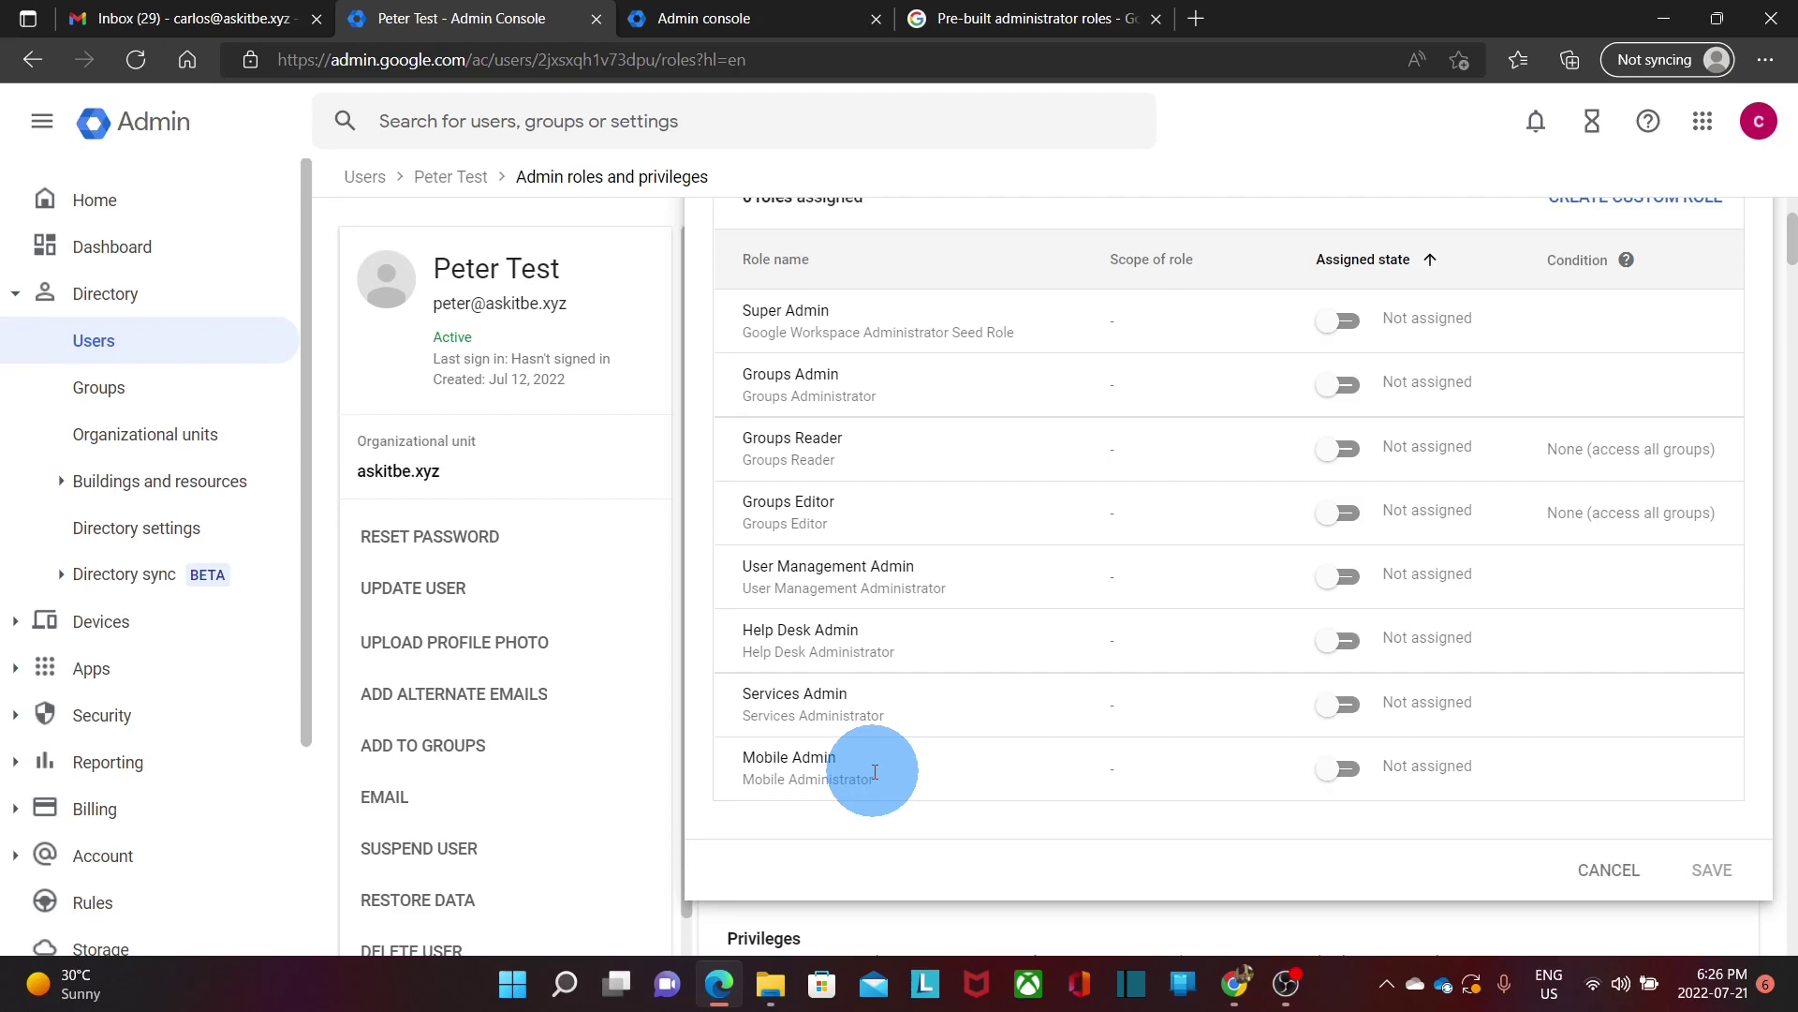
scroll(926, 454, "up", 1)
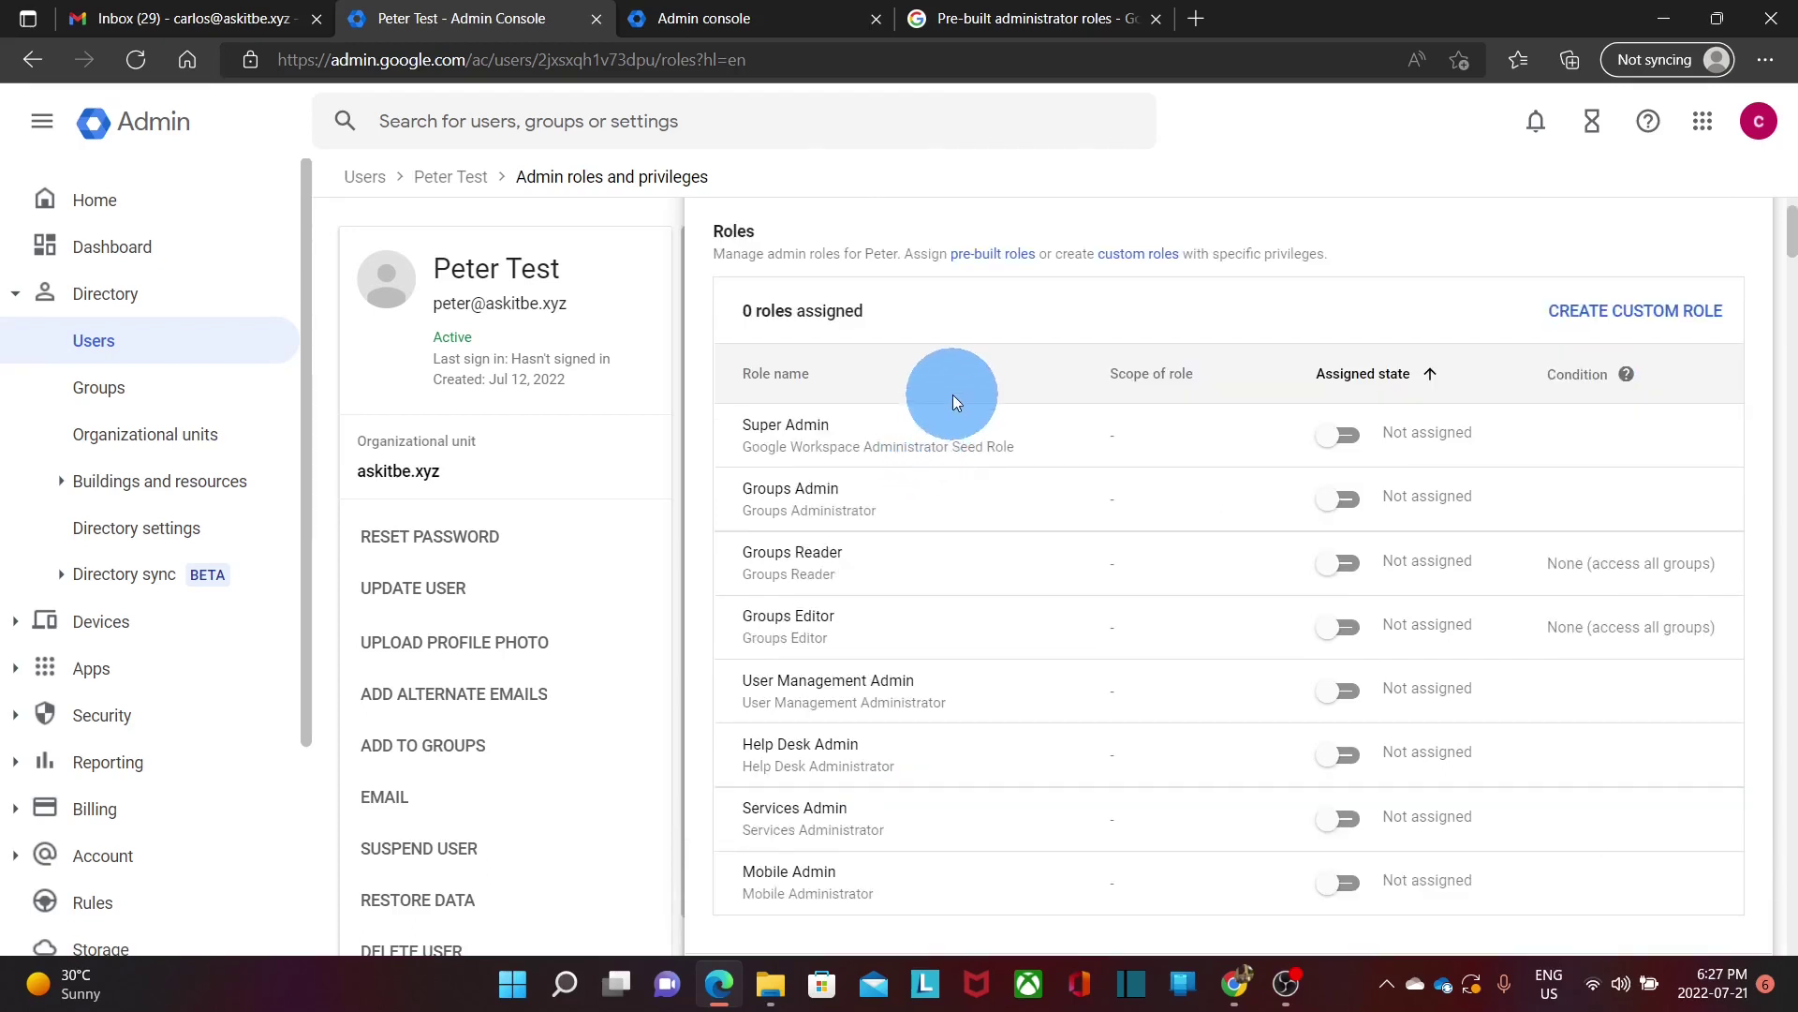
left_click(1027, 23)
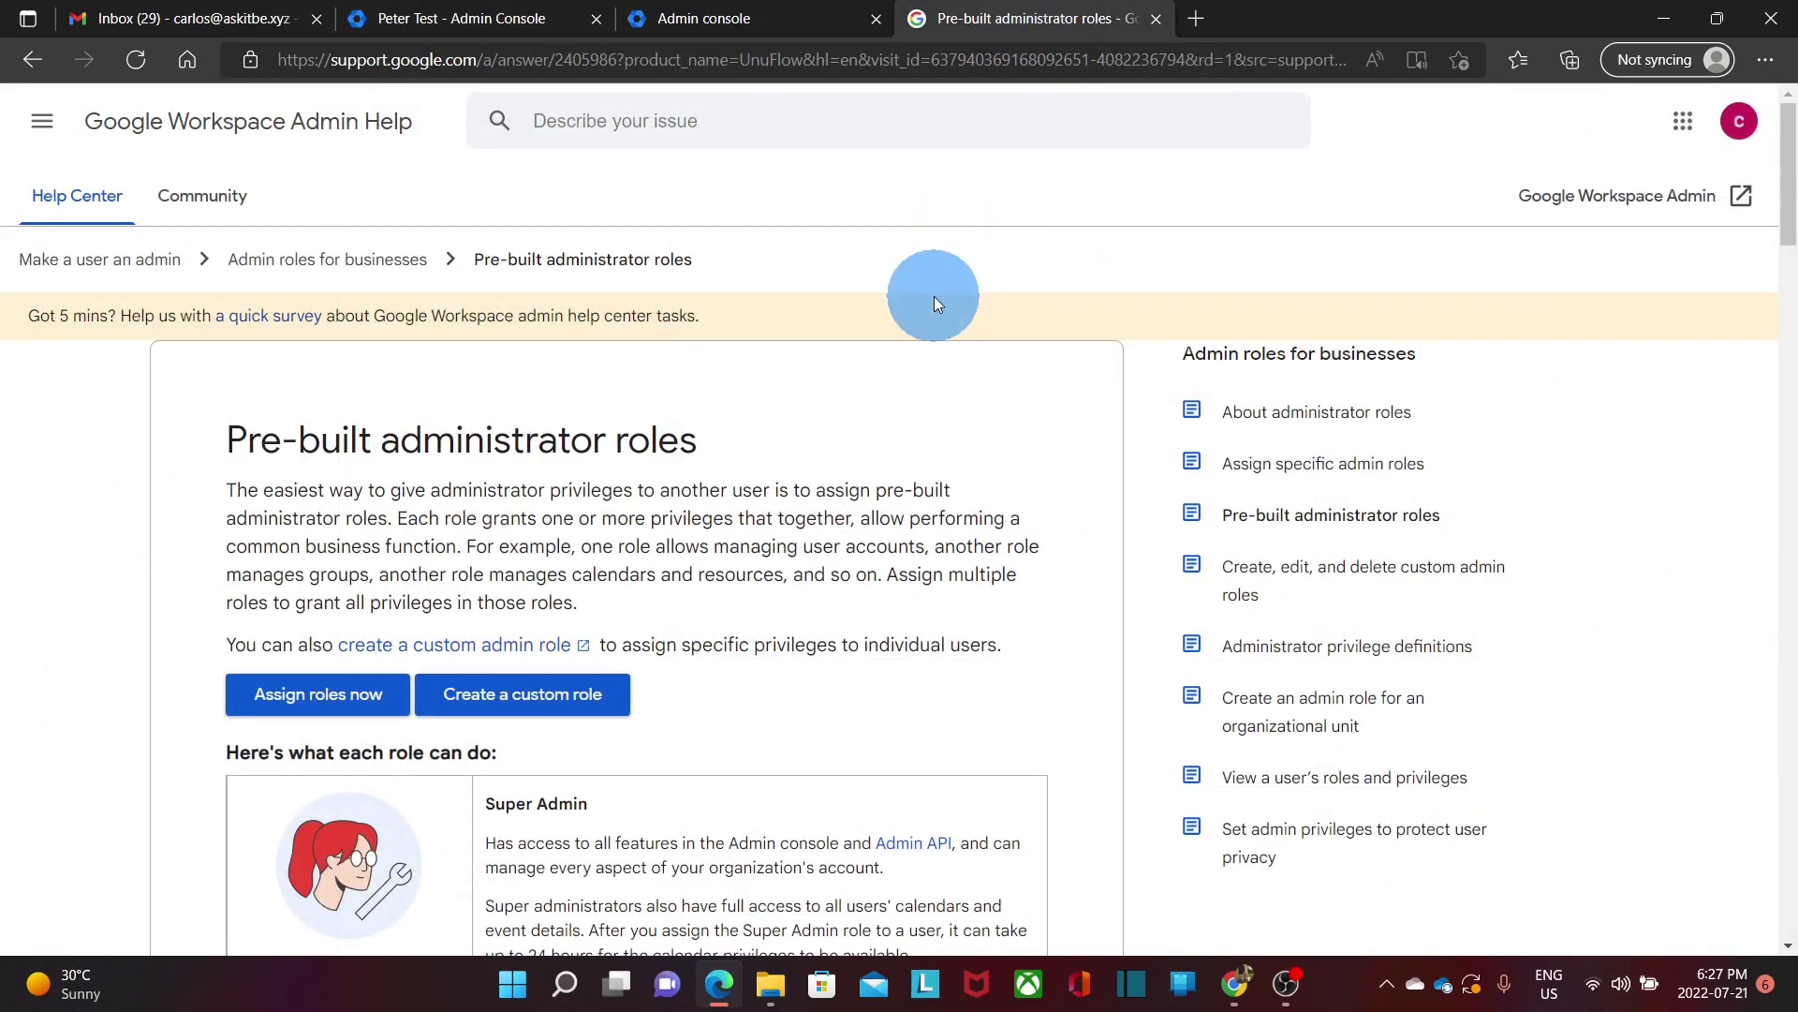
scroll(1001, 458, "down", 1)
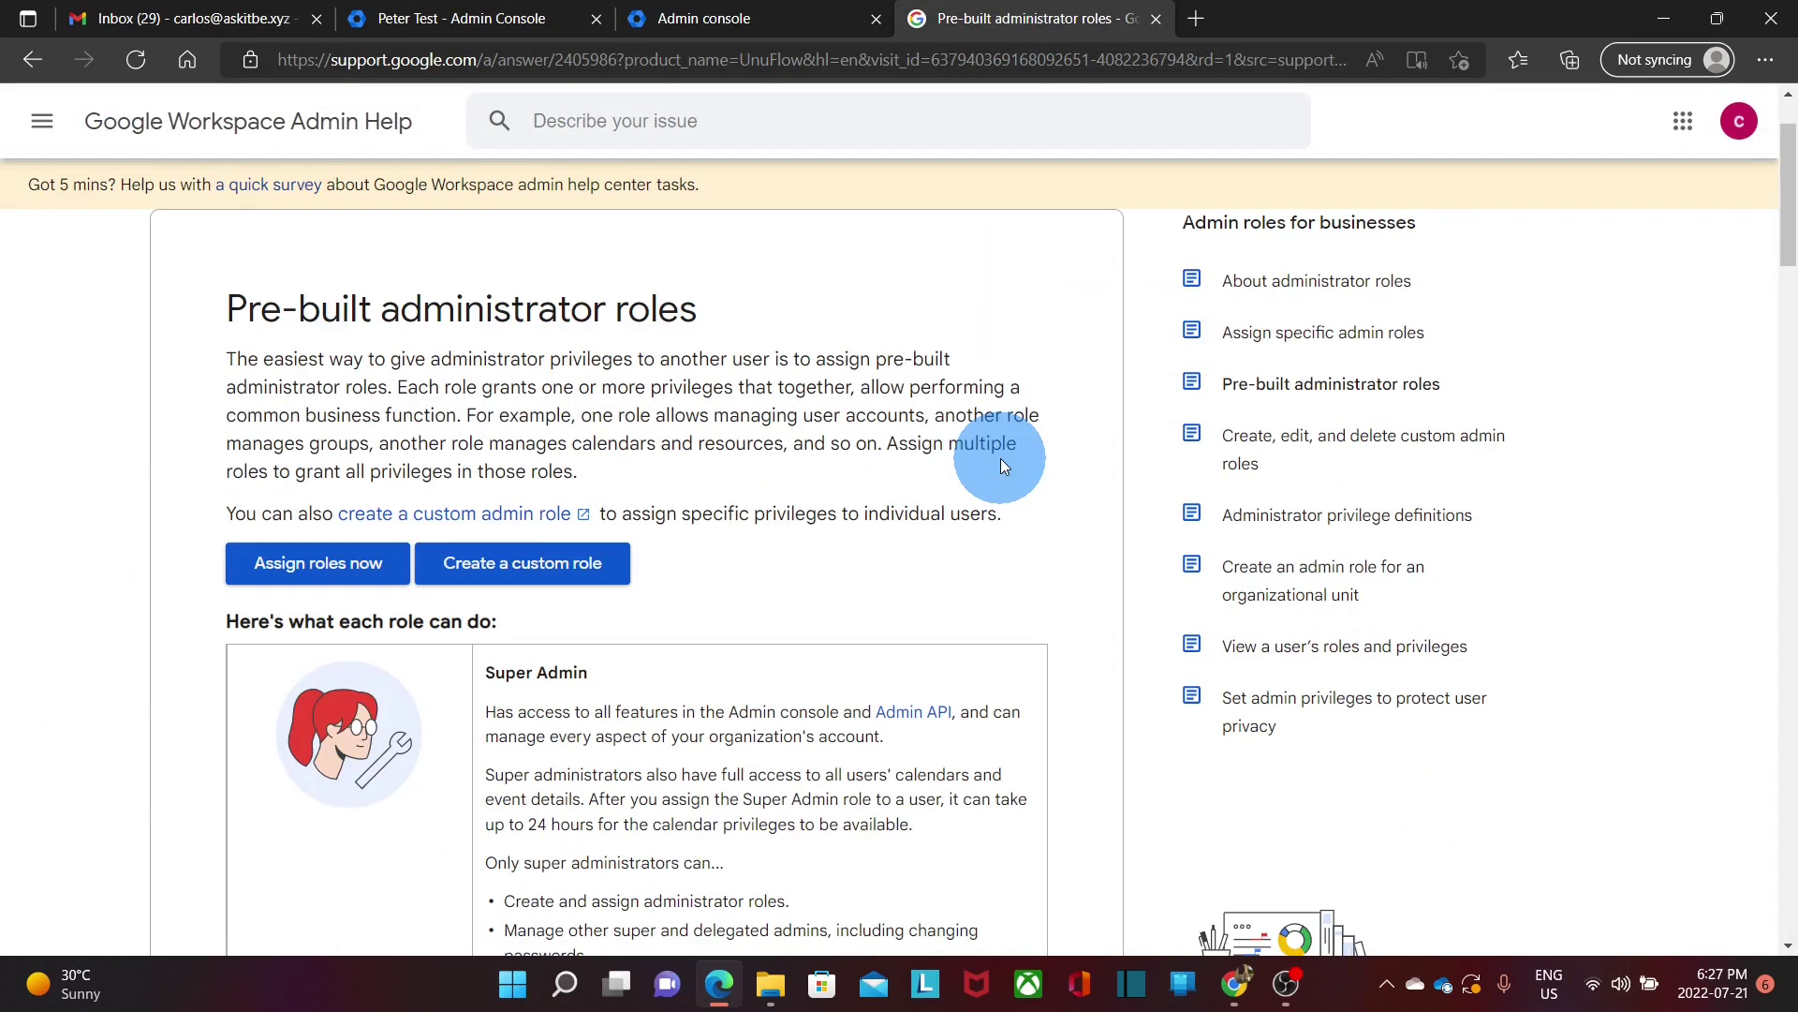
scroll(998, 459, "down", 3)
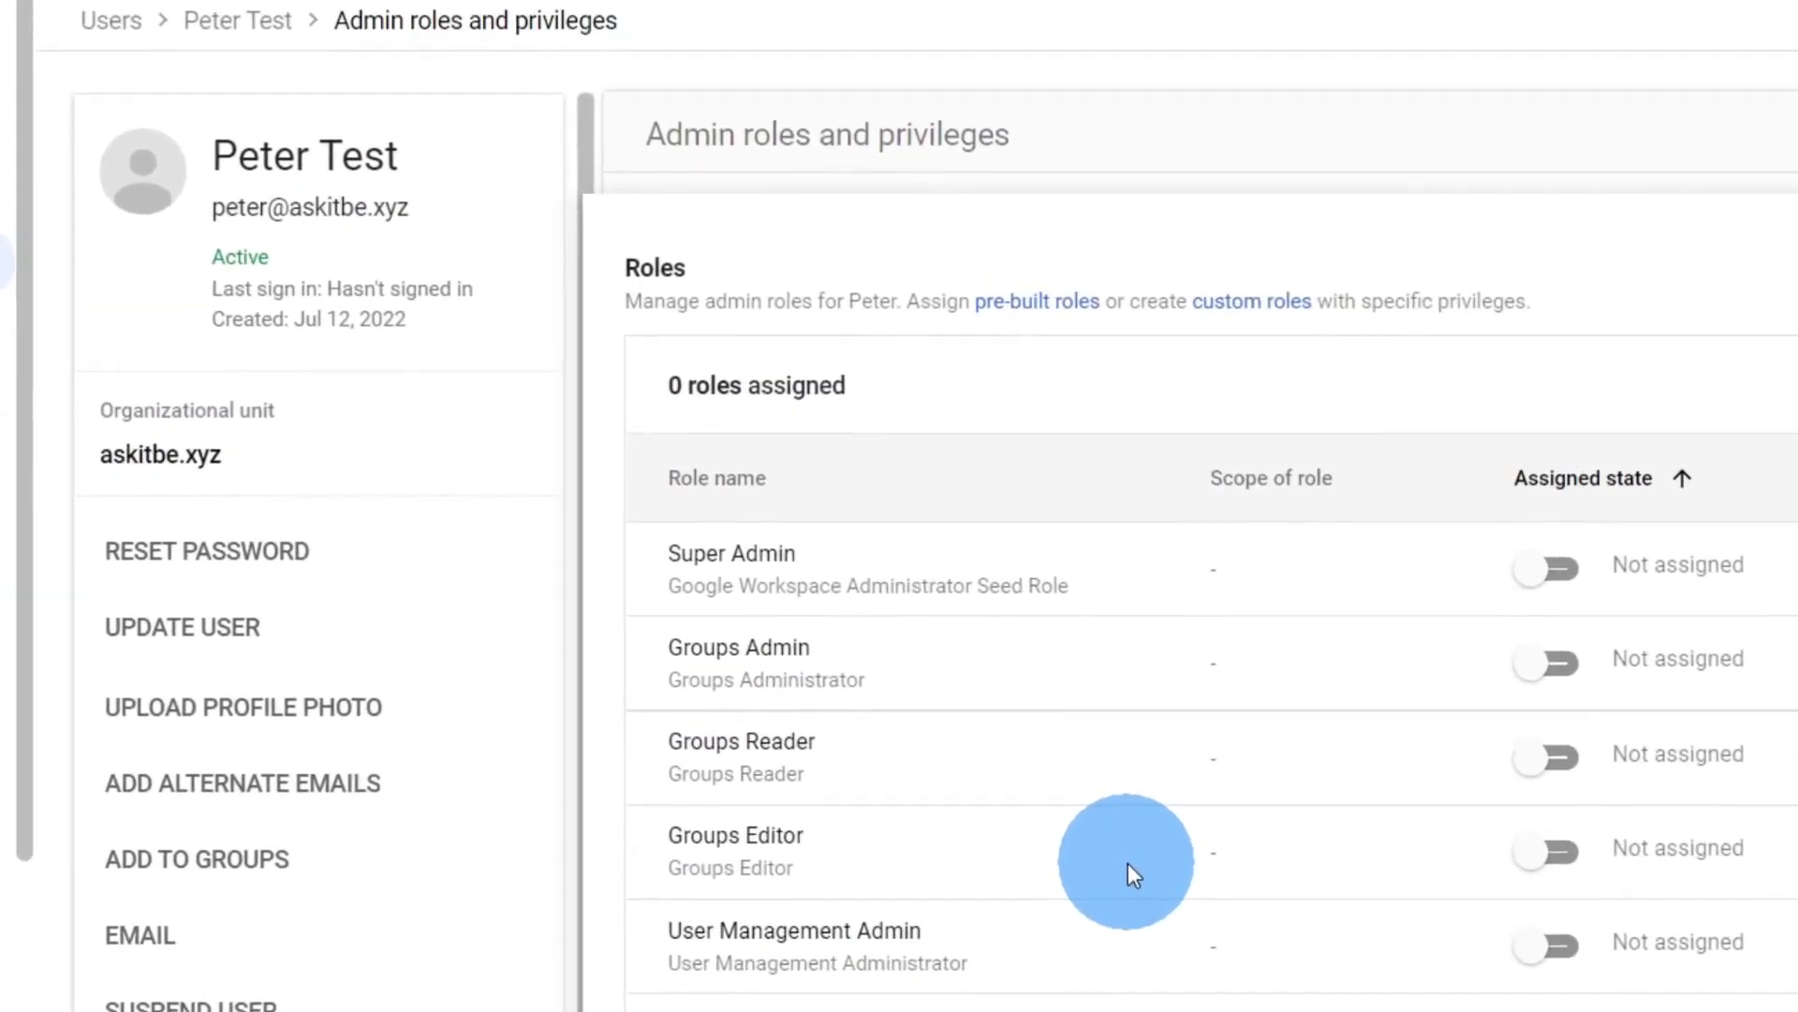
- Switch on the Super Admin role for the test user and save the assignment
left_click(1564, 571)
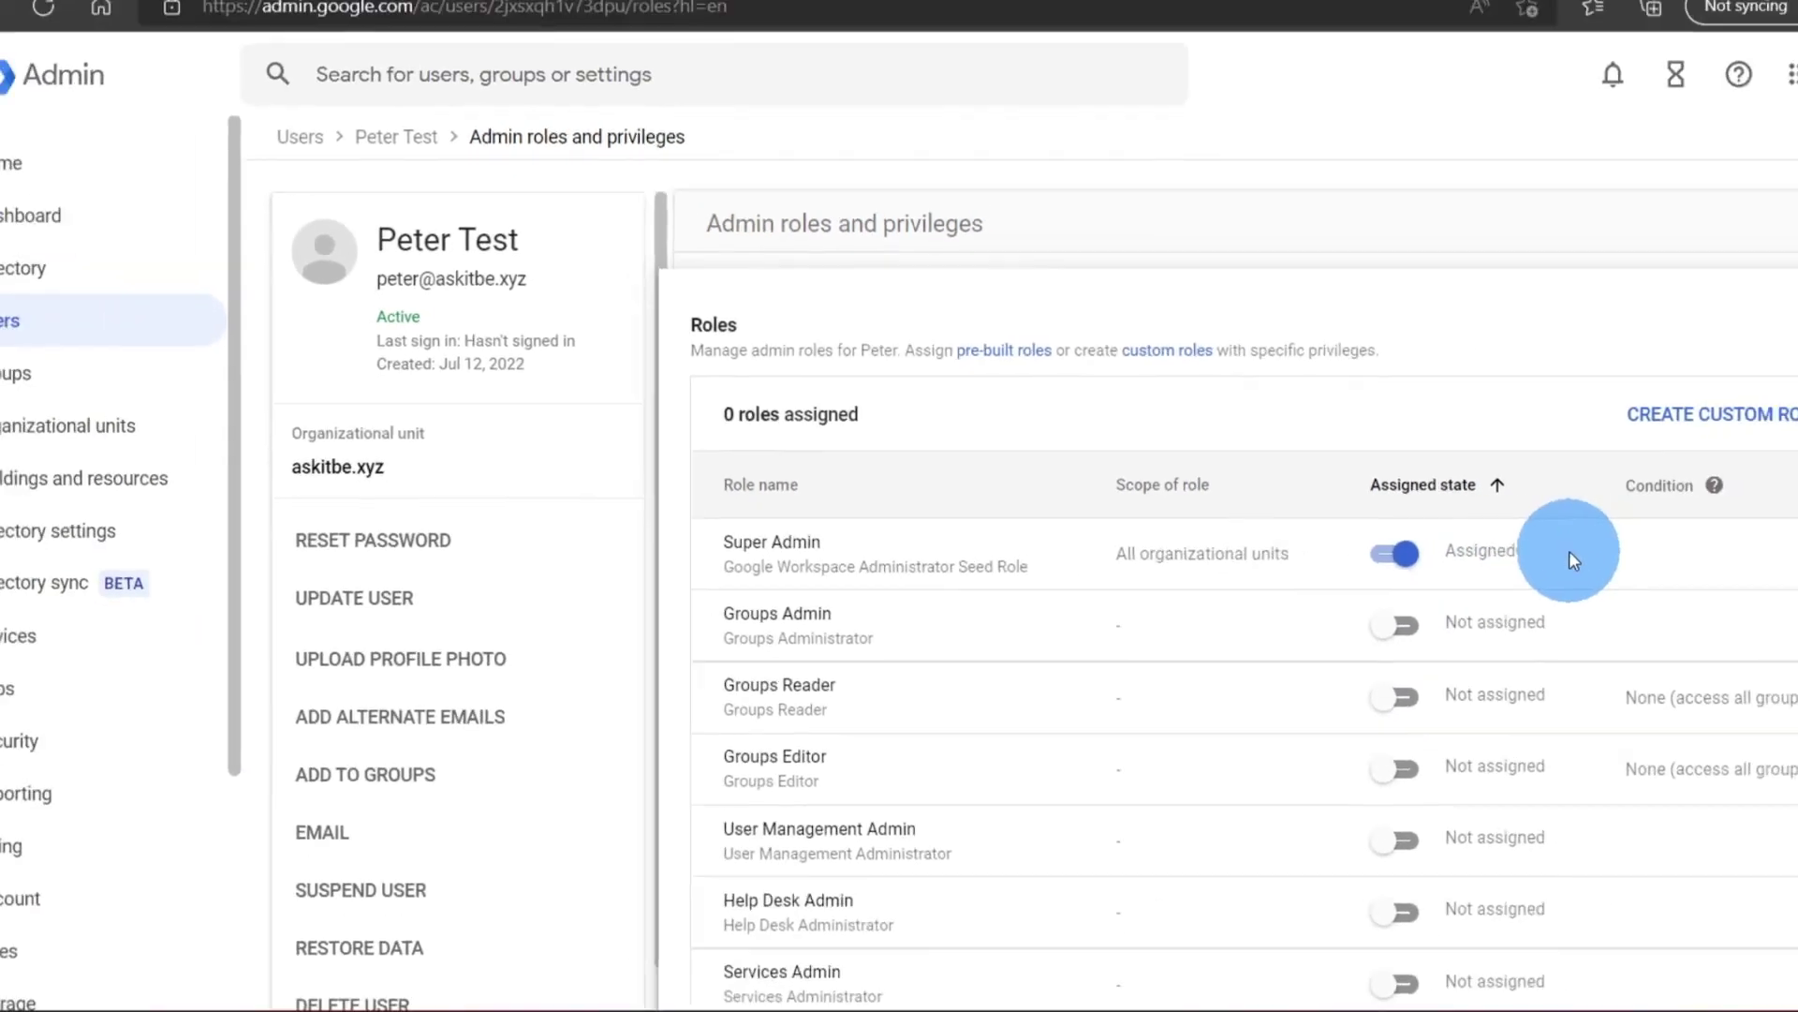
scroll(1480, 559, "up", 1)
scroll(1480, 558, "down", 5)
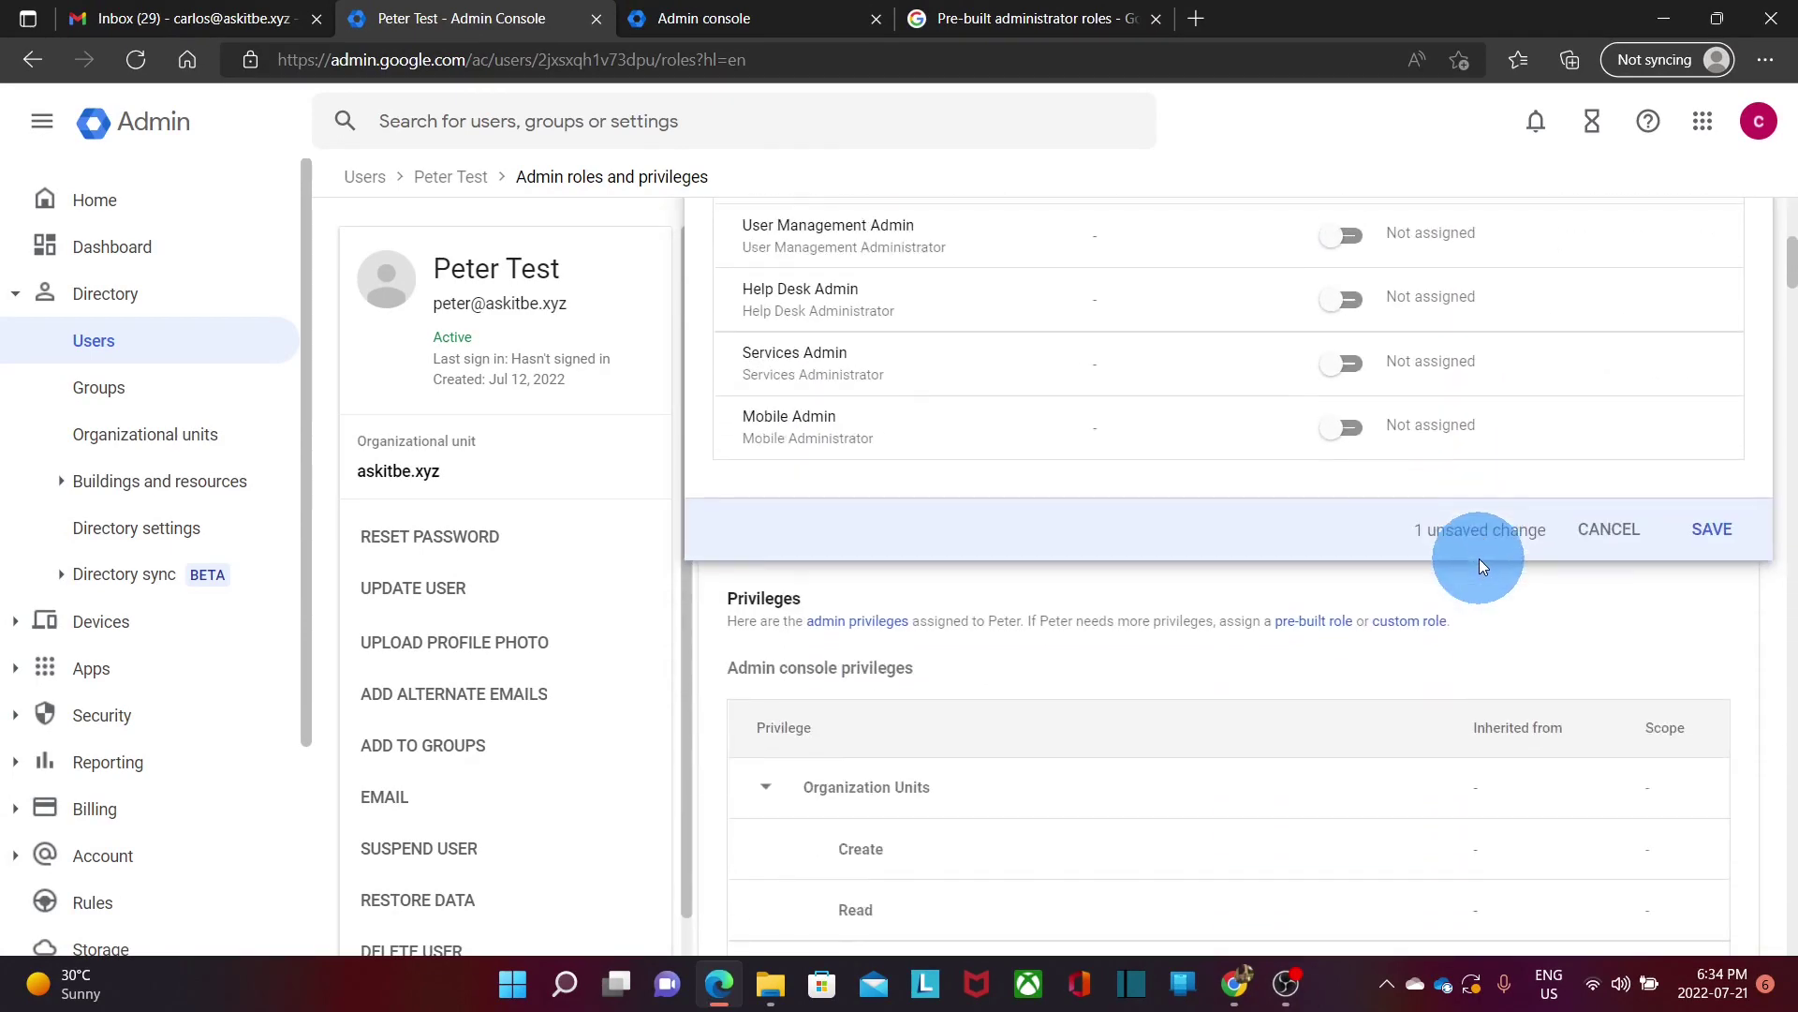
left_click(1714, 527)
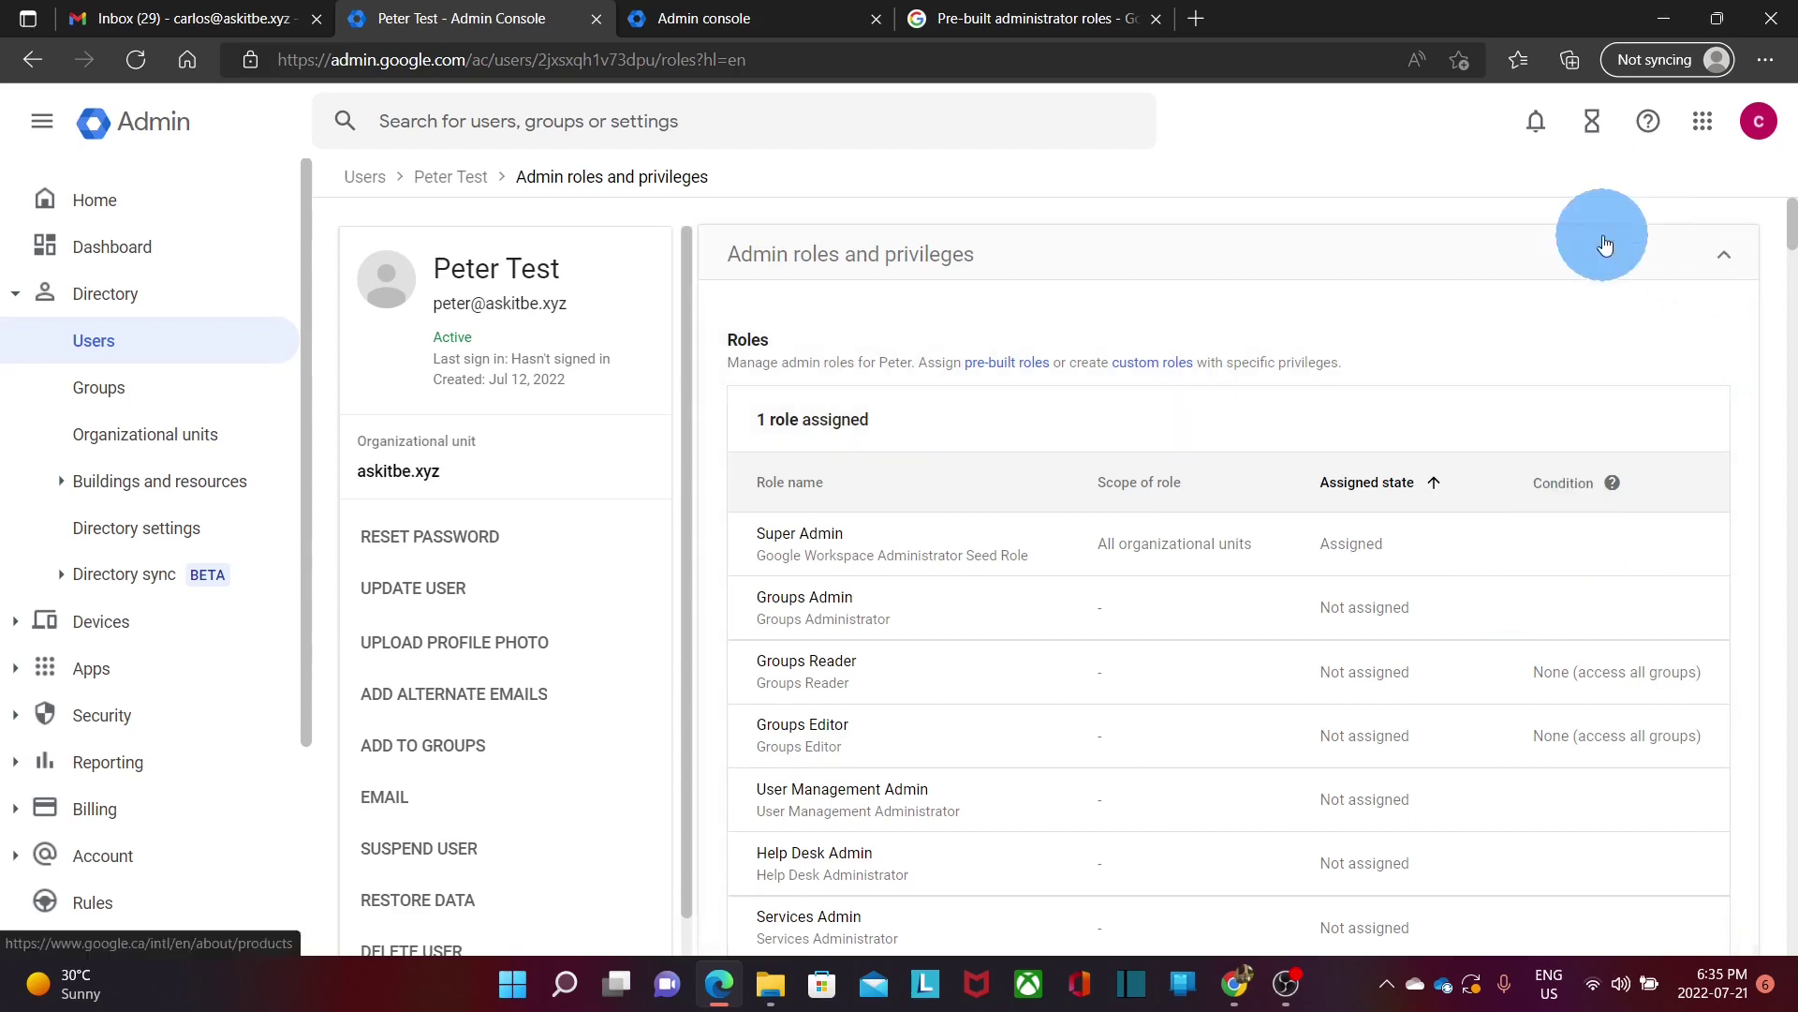
- Dismiss the Google apps grid and expand Billing in the left sidebar
left_click(1705, 126)
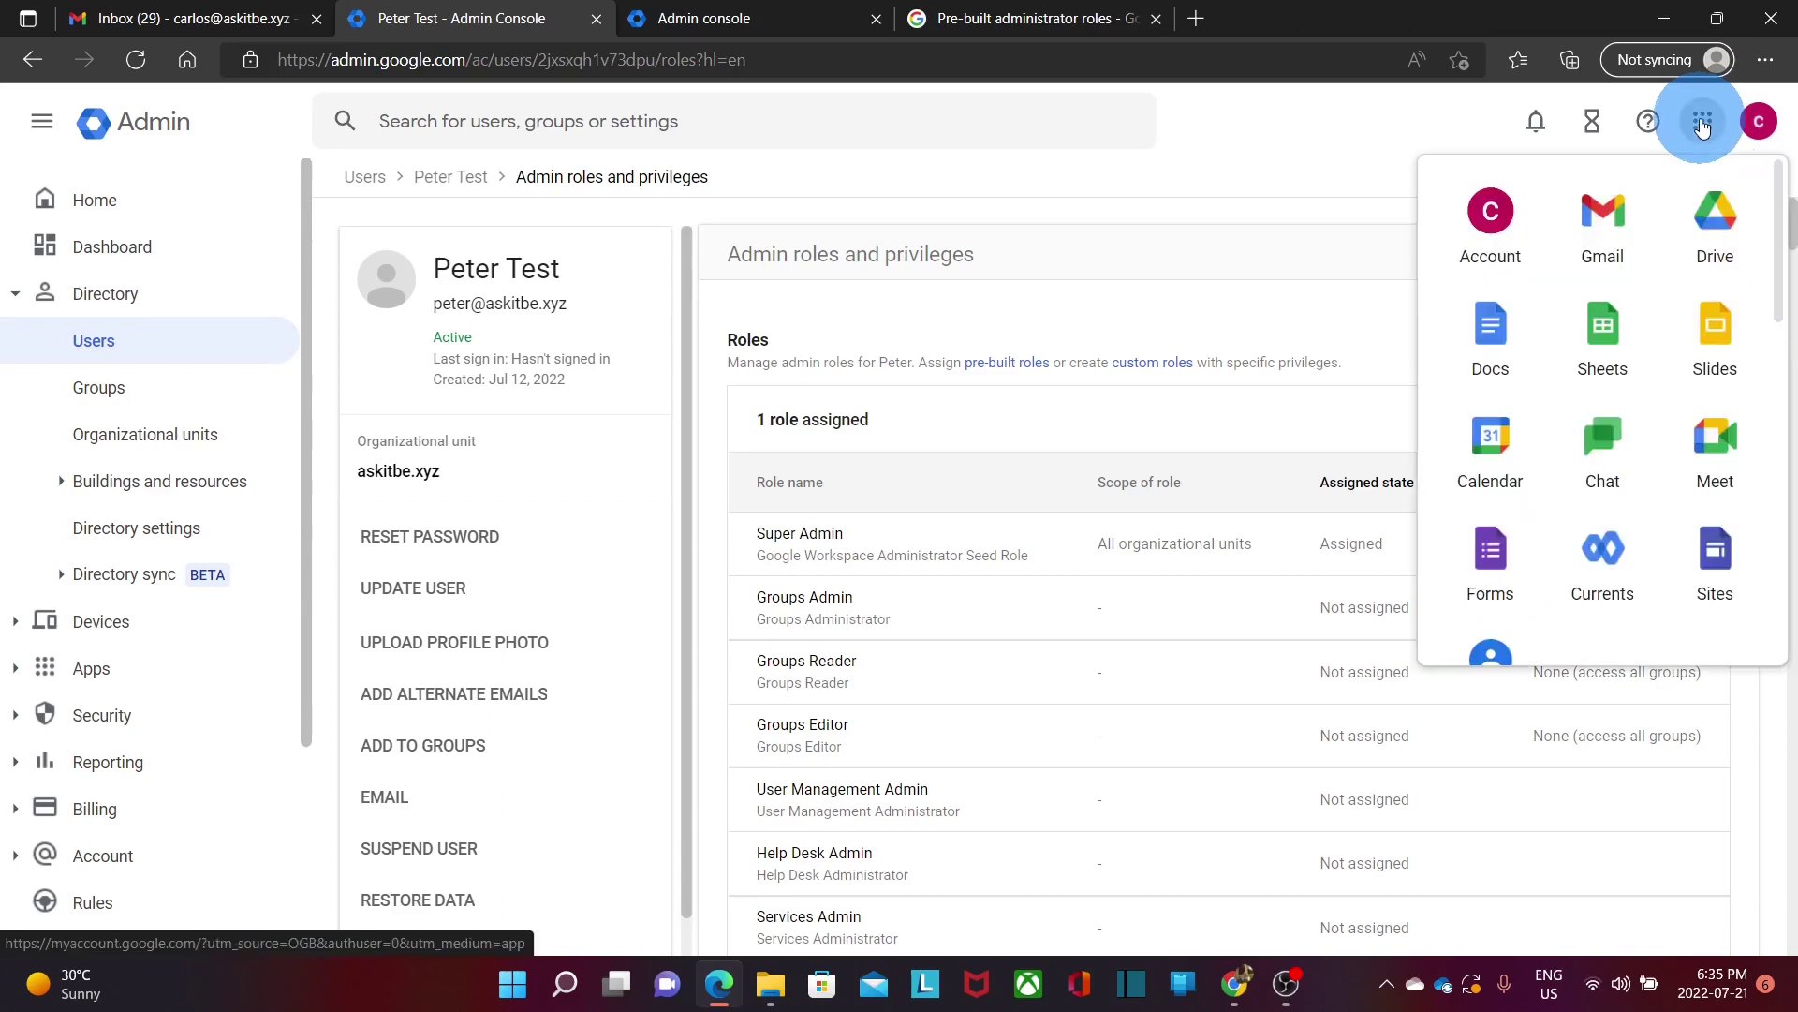
left_click(1345, 155)
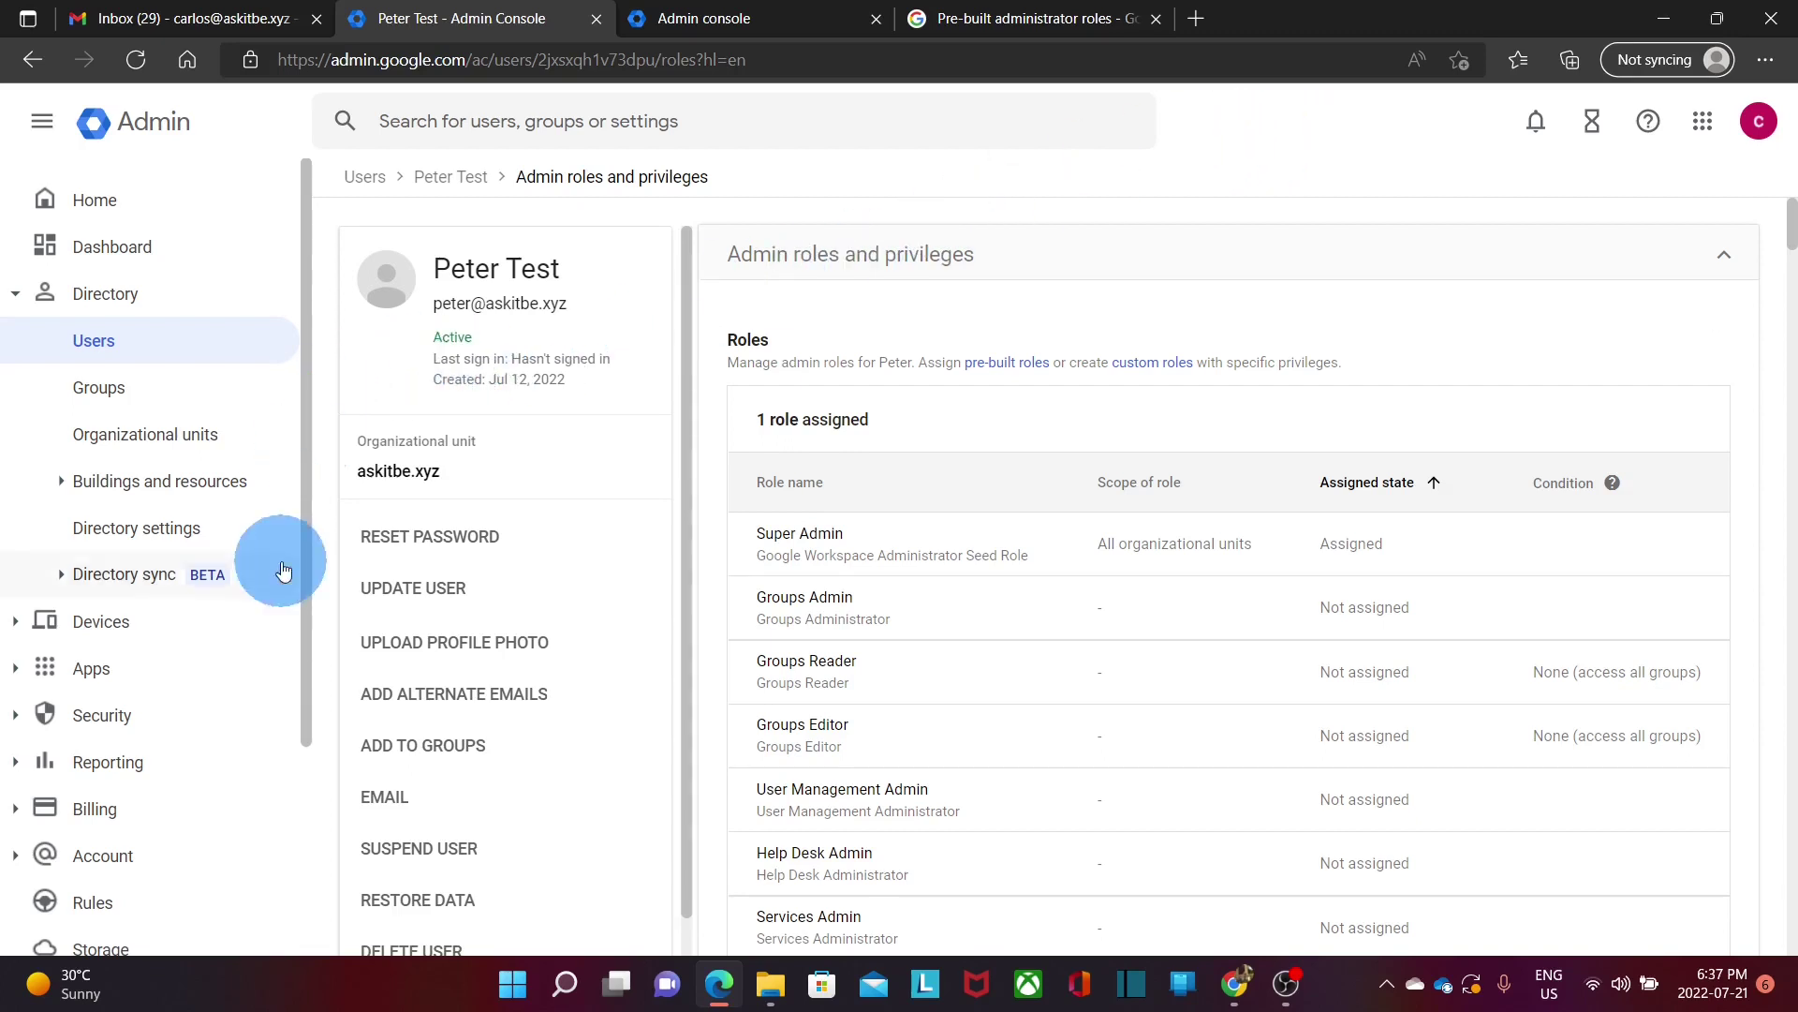
left_click(105, 807)
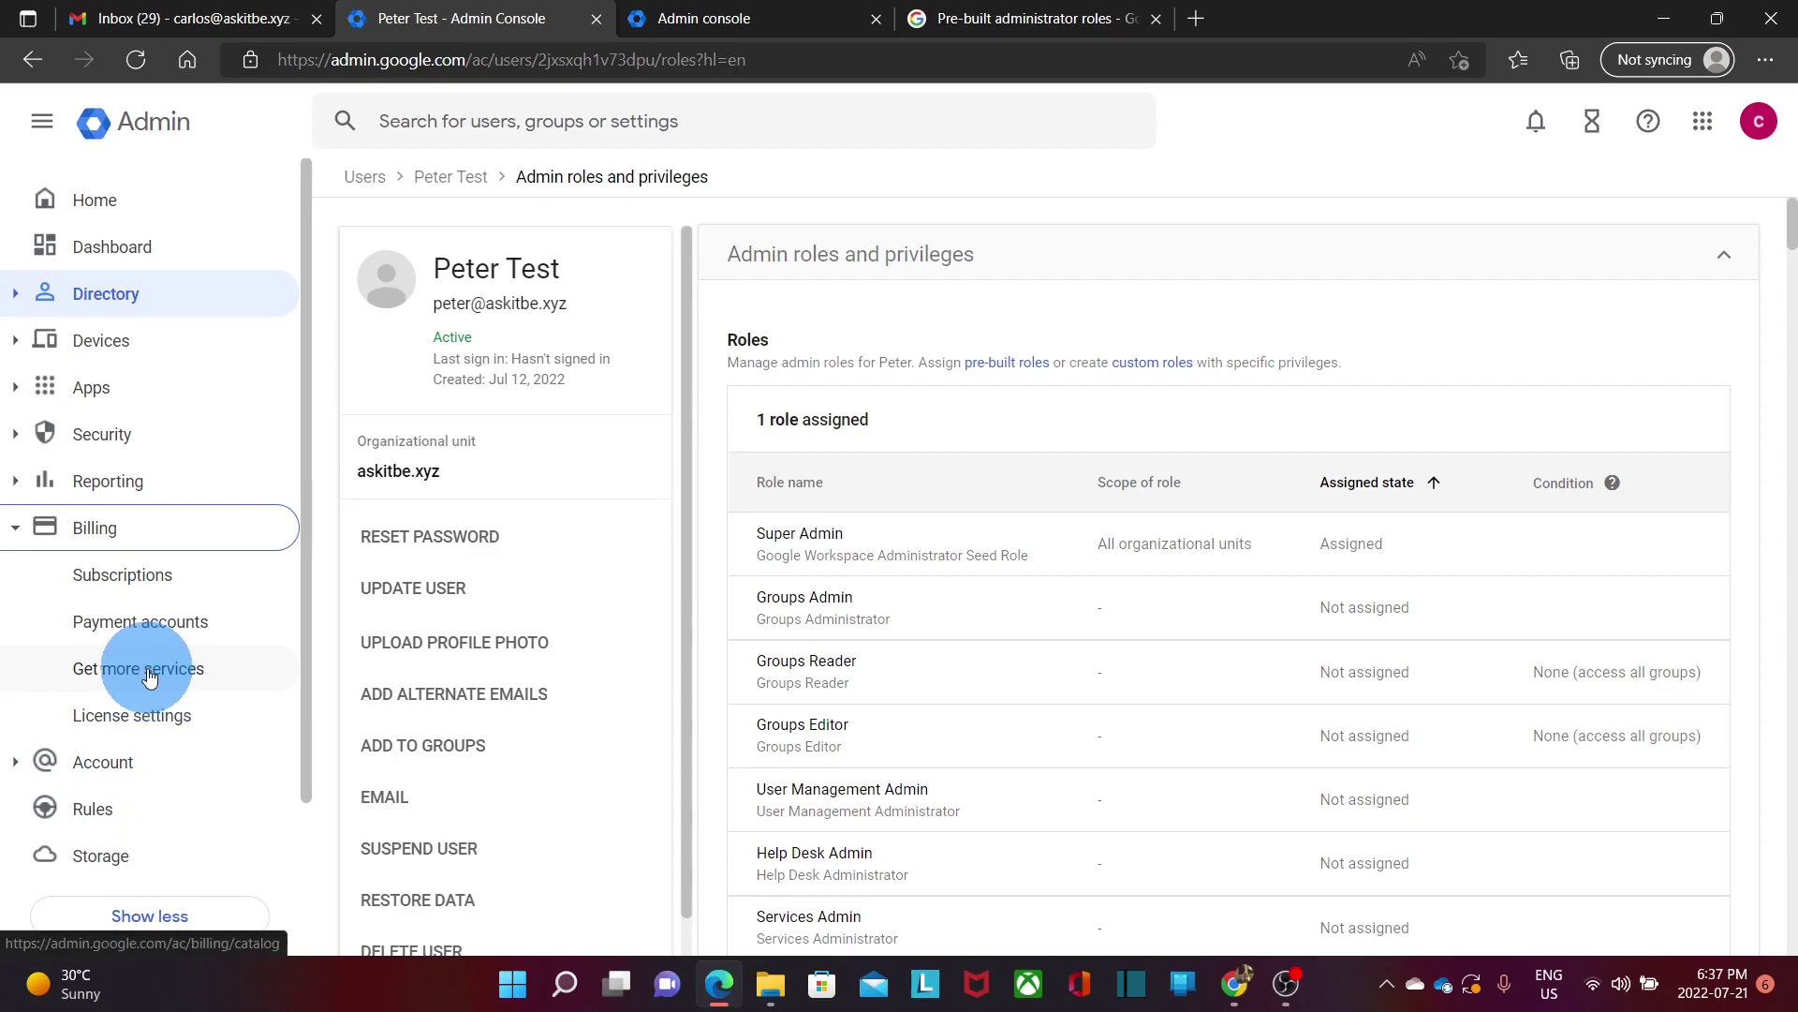
- Browse Get more services and view the Cloud Identity offerings
left_click(149, 676)
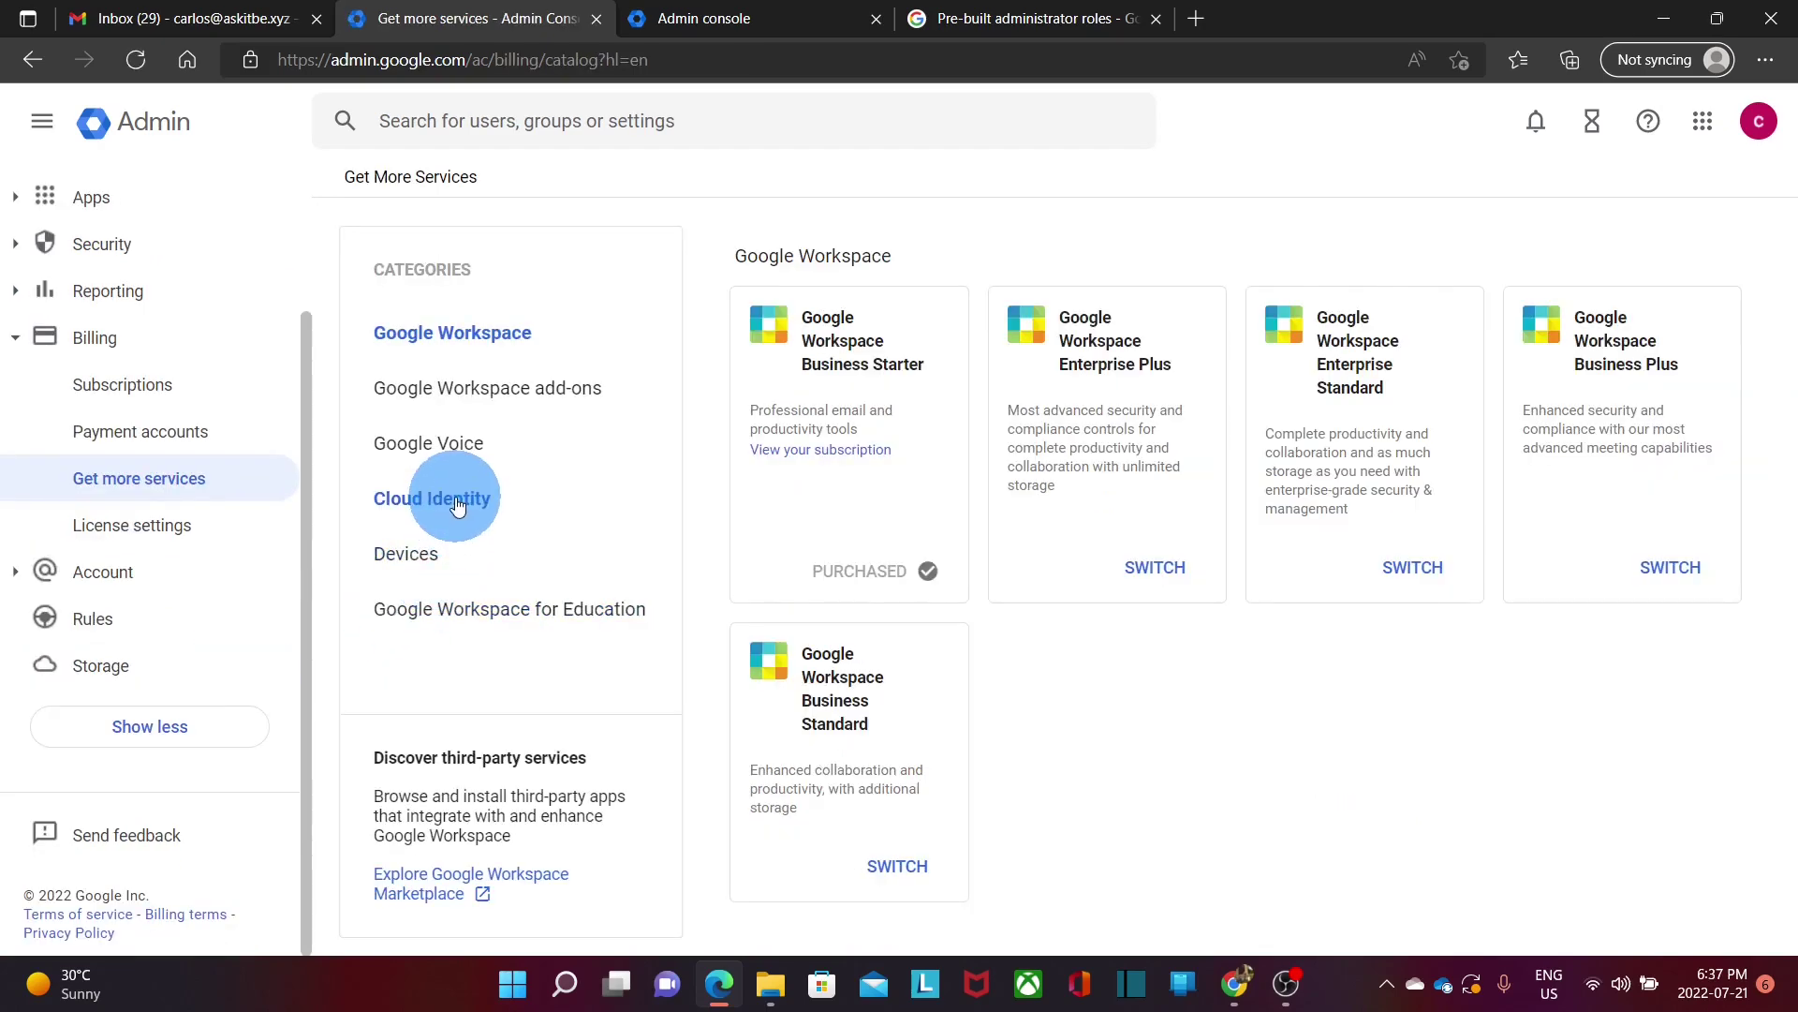
left_click(458, 501)
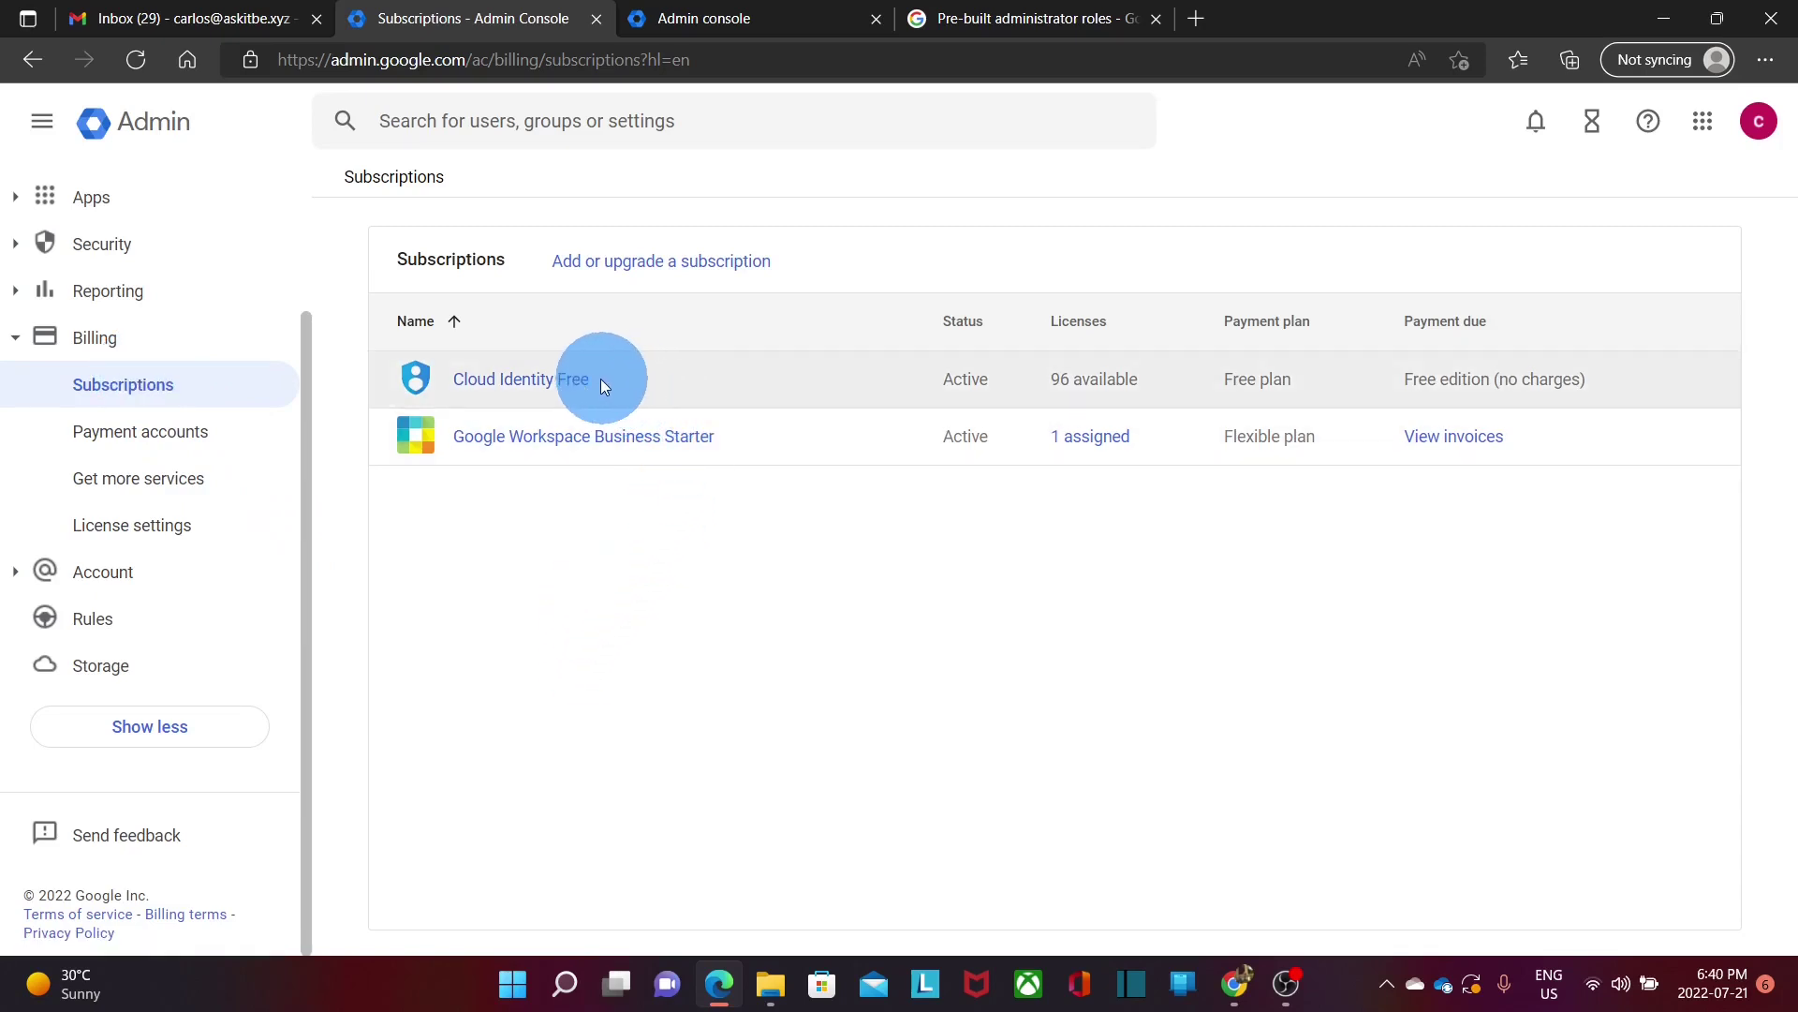
scroll(180, 309, "up", 2)
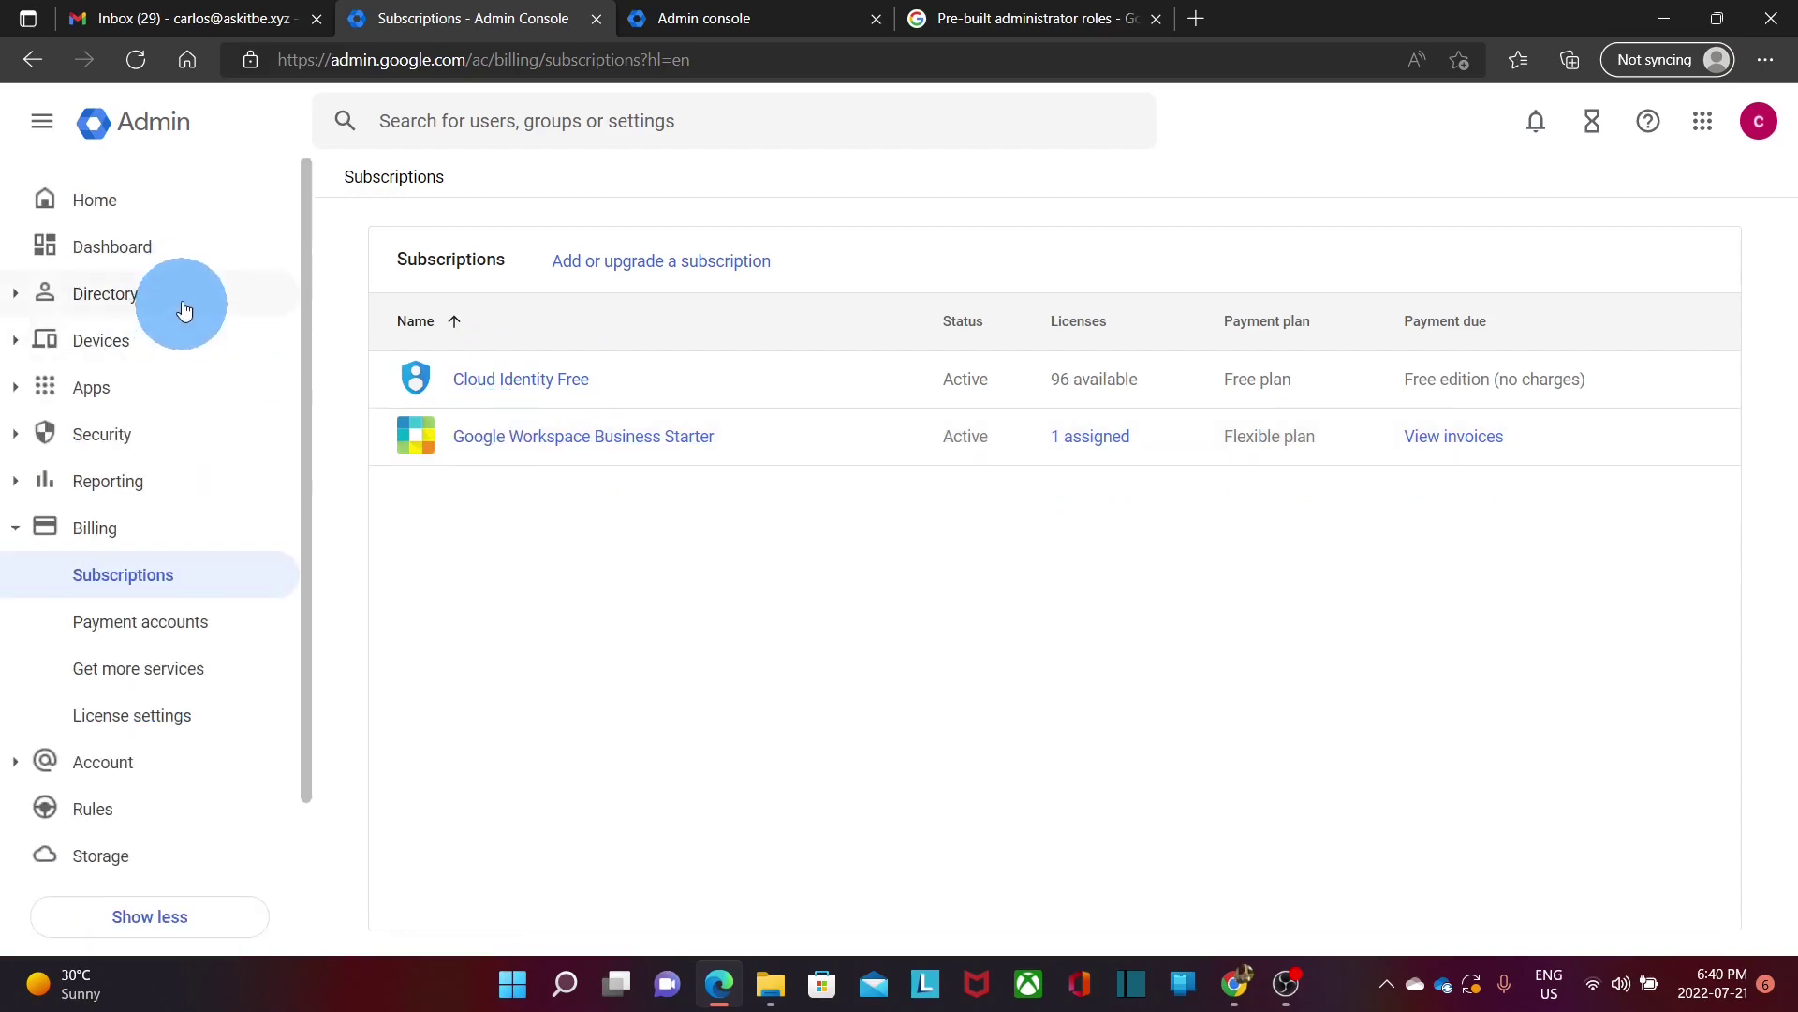
- Add a new user on askitbe.xyz, entering the first and last name
left_click(102, 201)
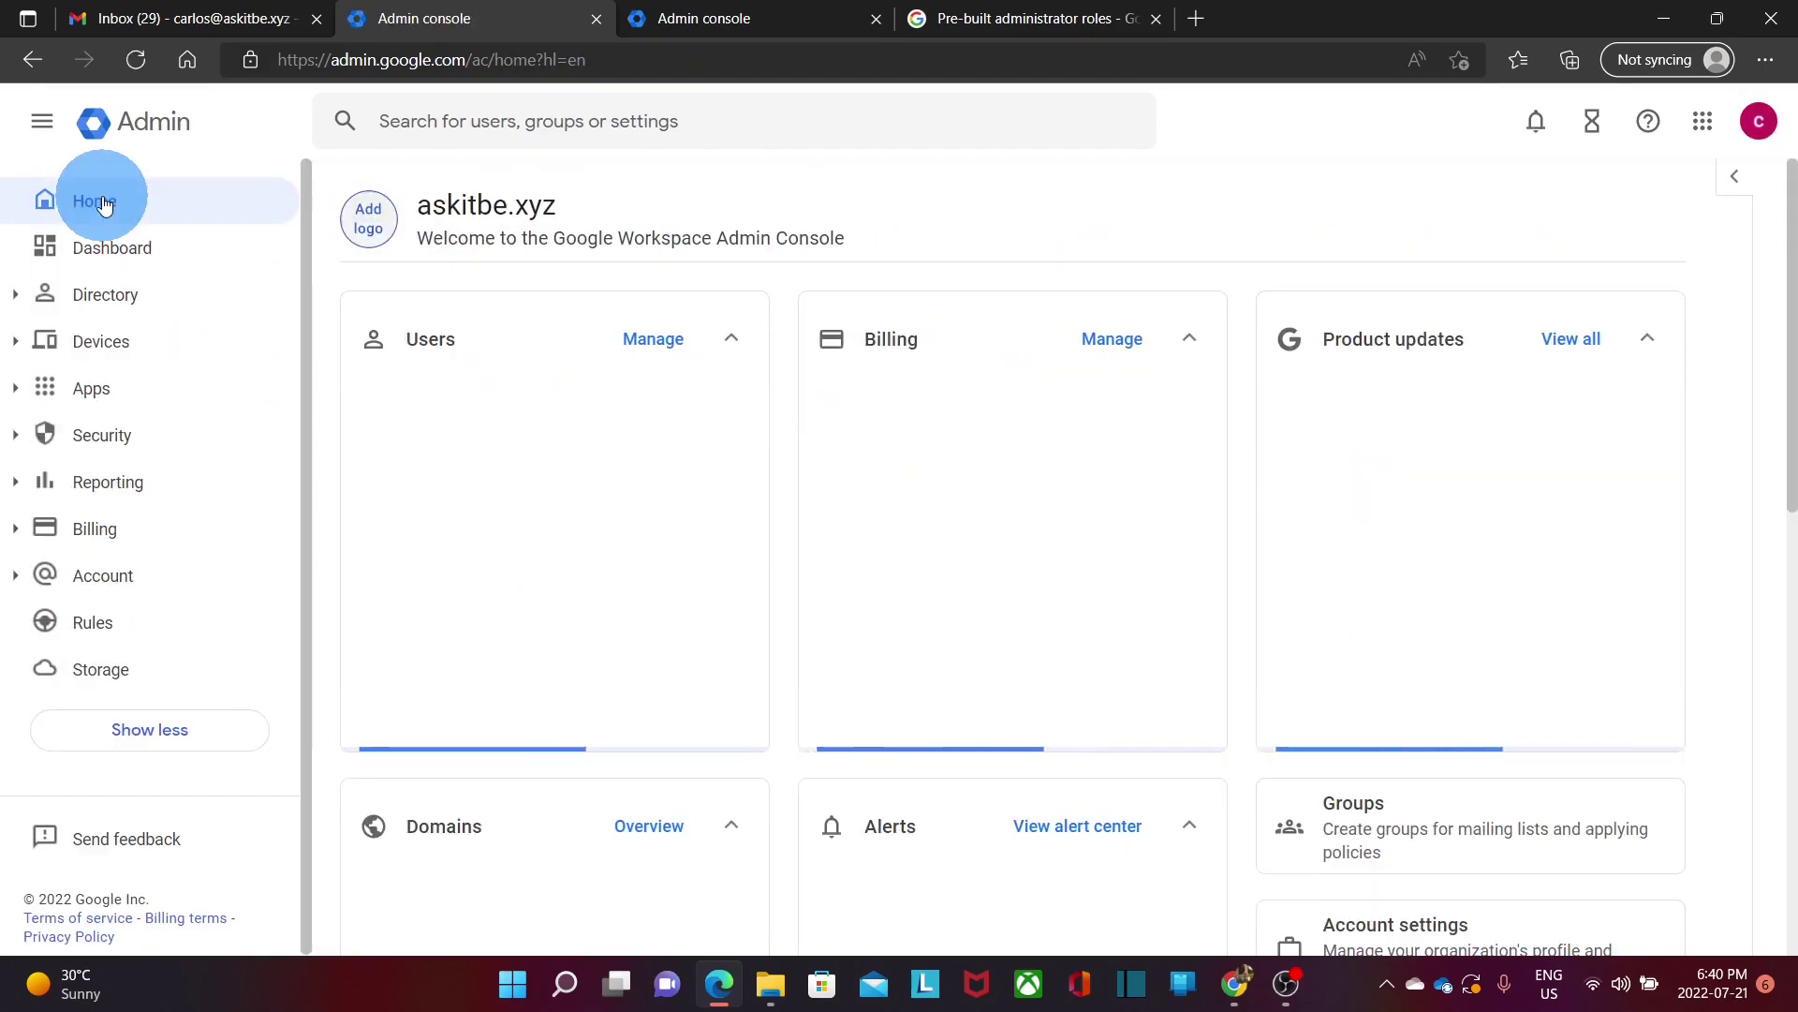
left_click(663, 343)
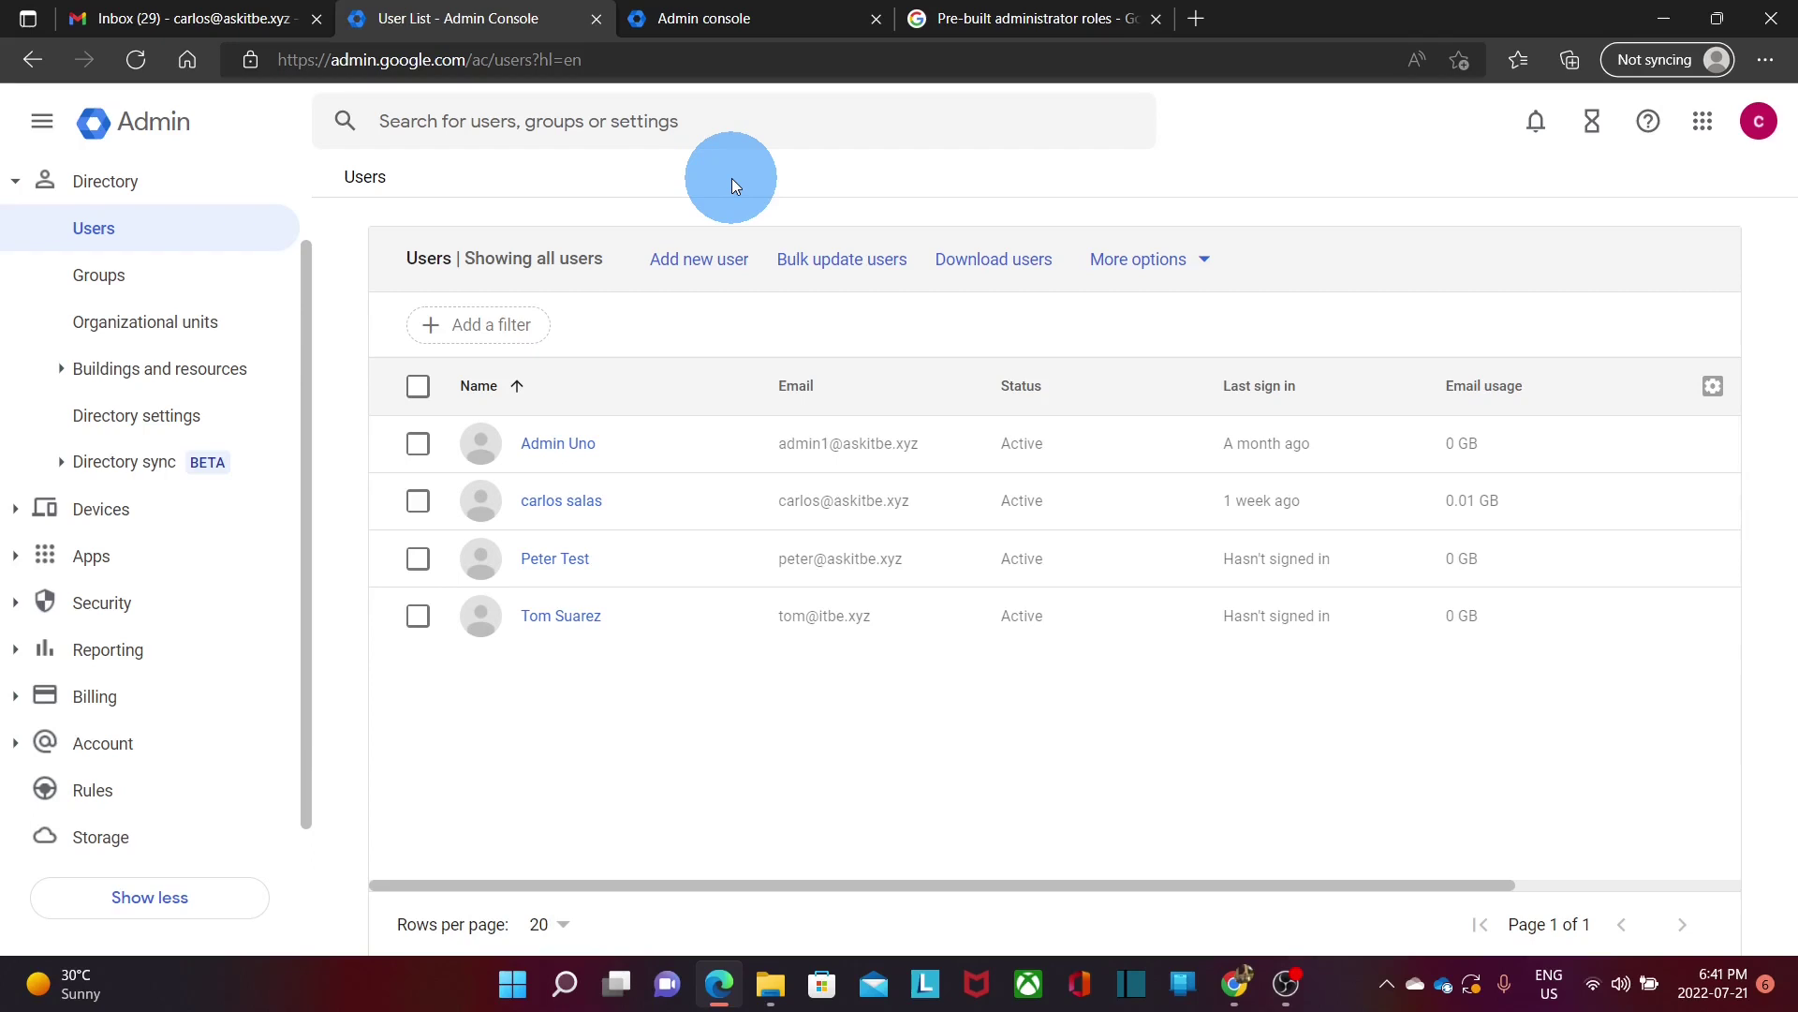
left_click(704, 269)
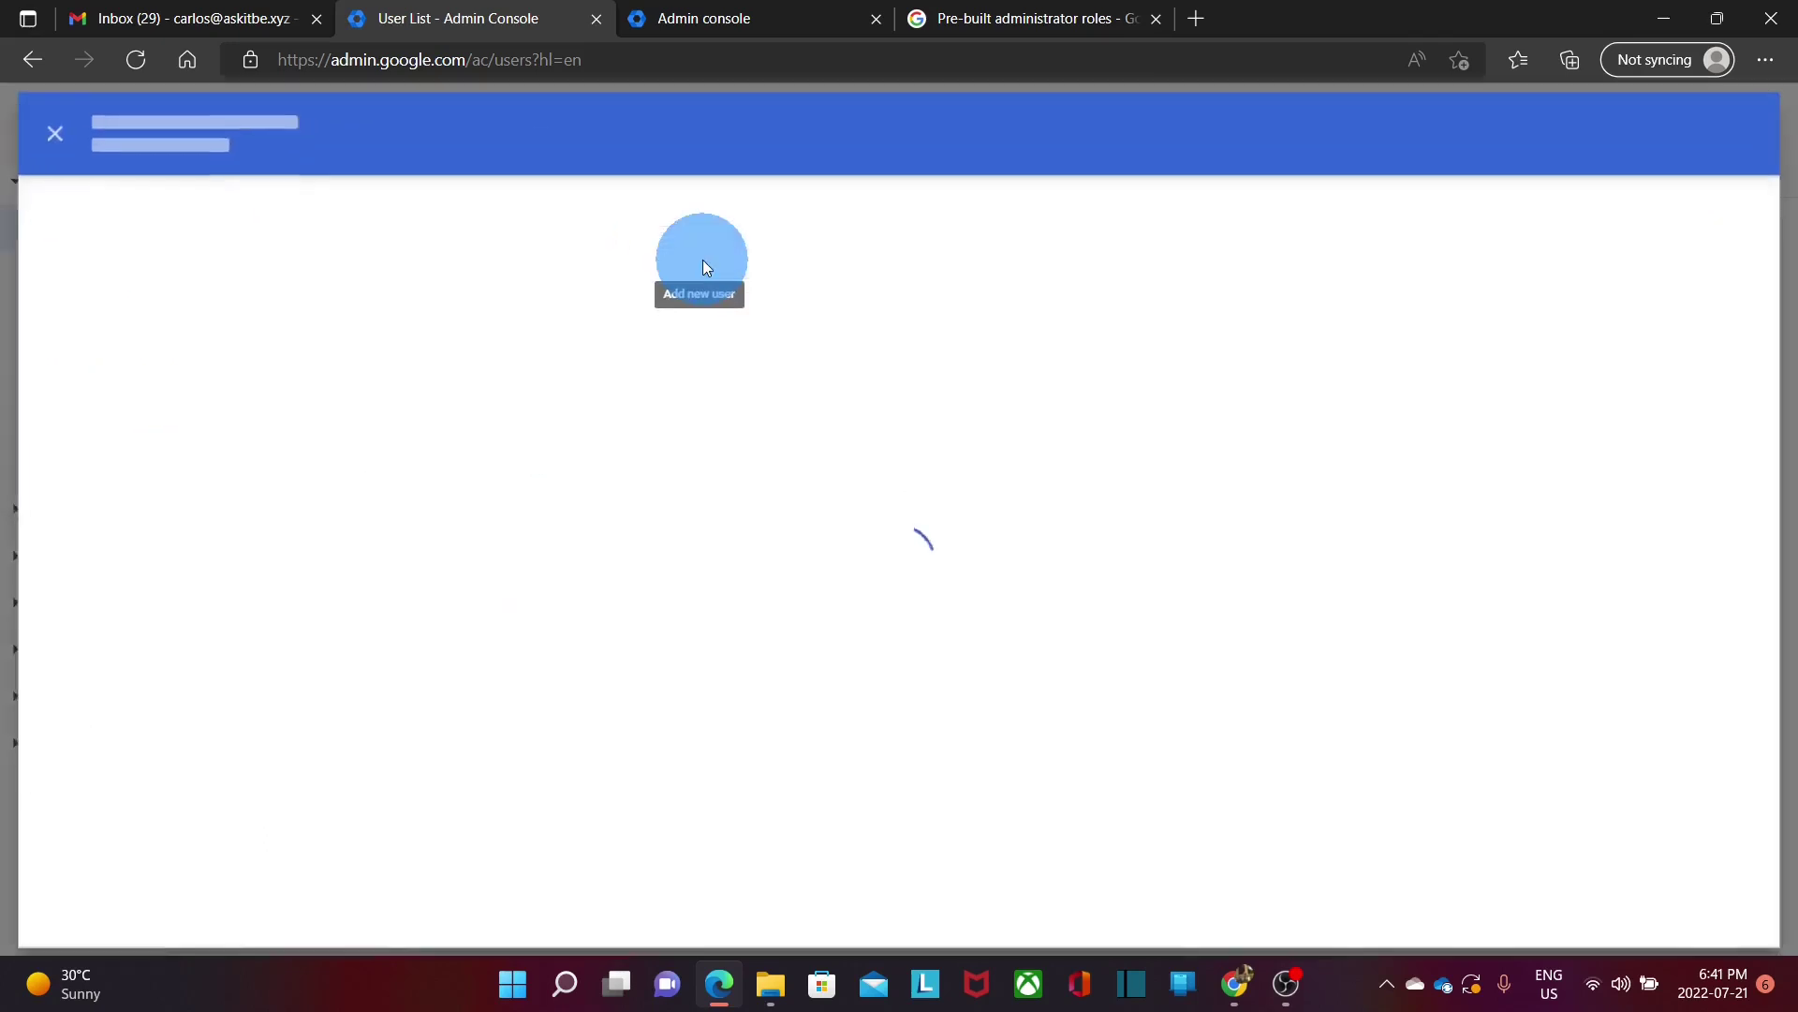
type("Alex")
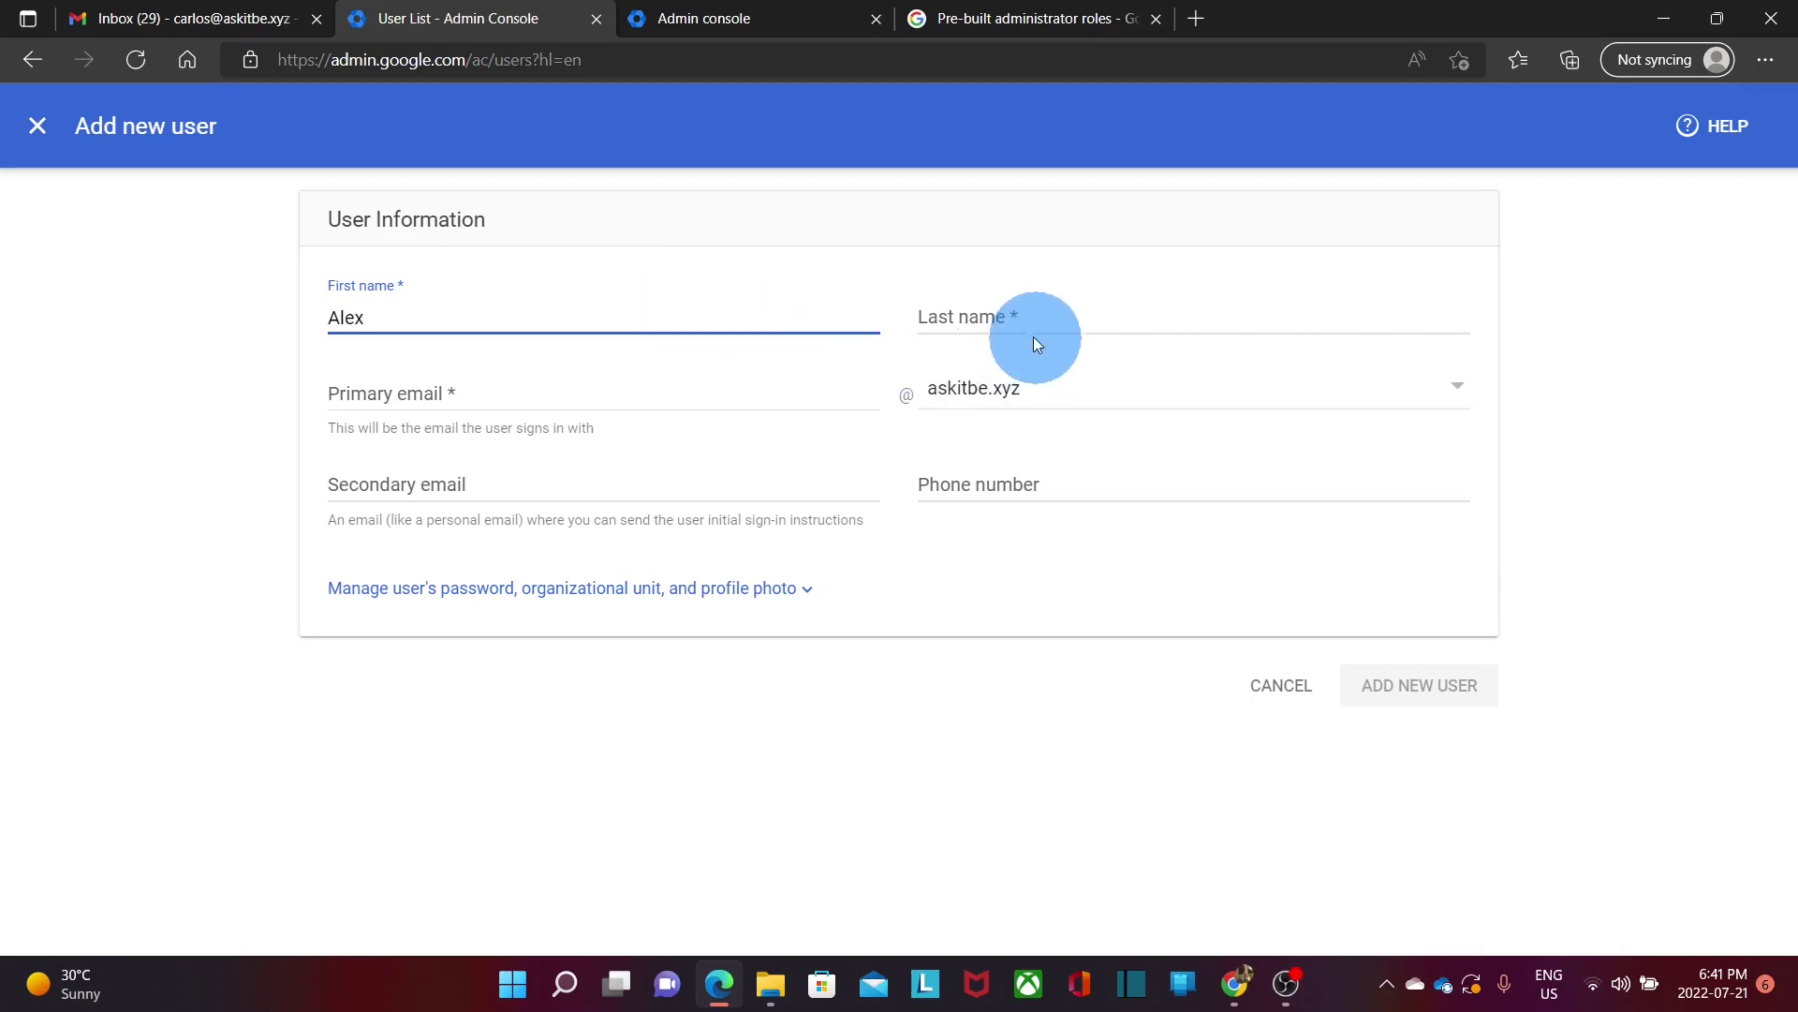
left_click(1009, 315)
type("Test")
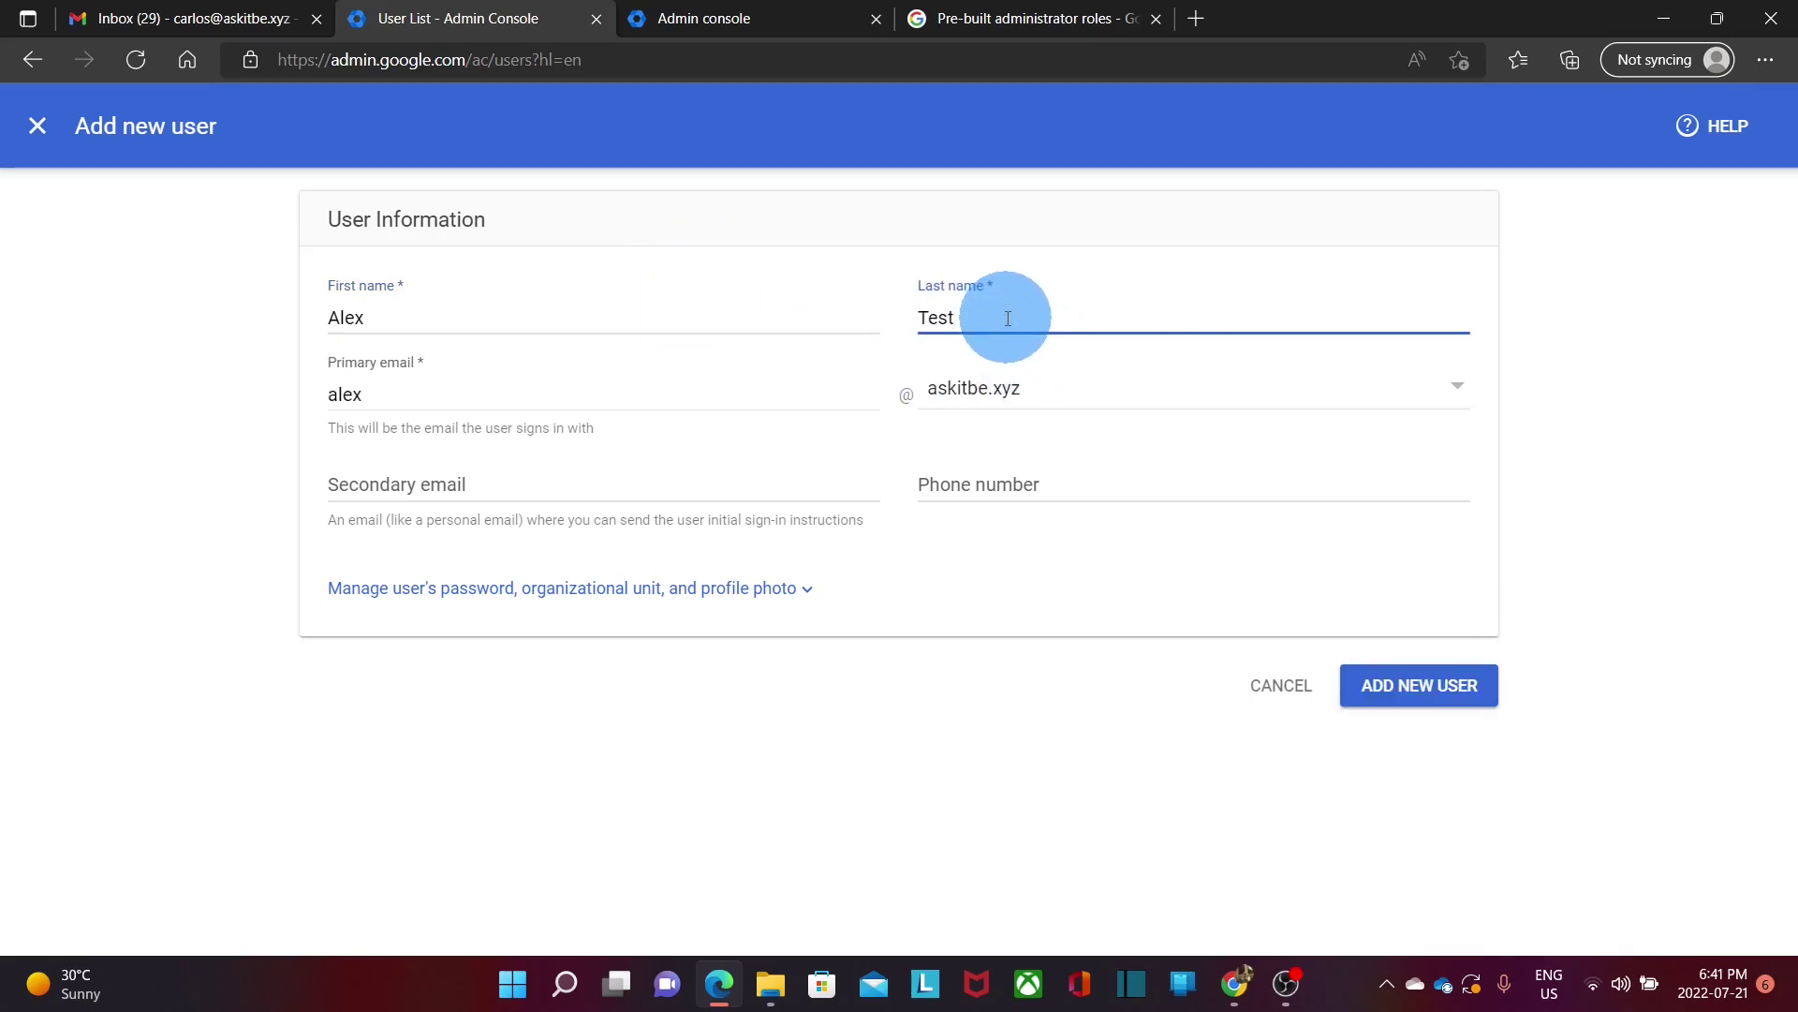
key("ctrl+a")
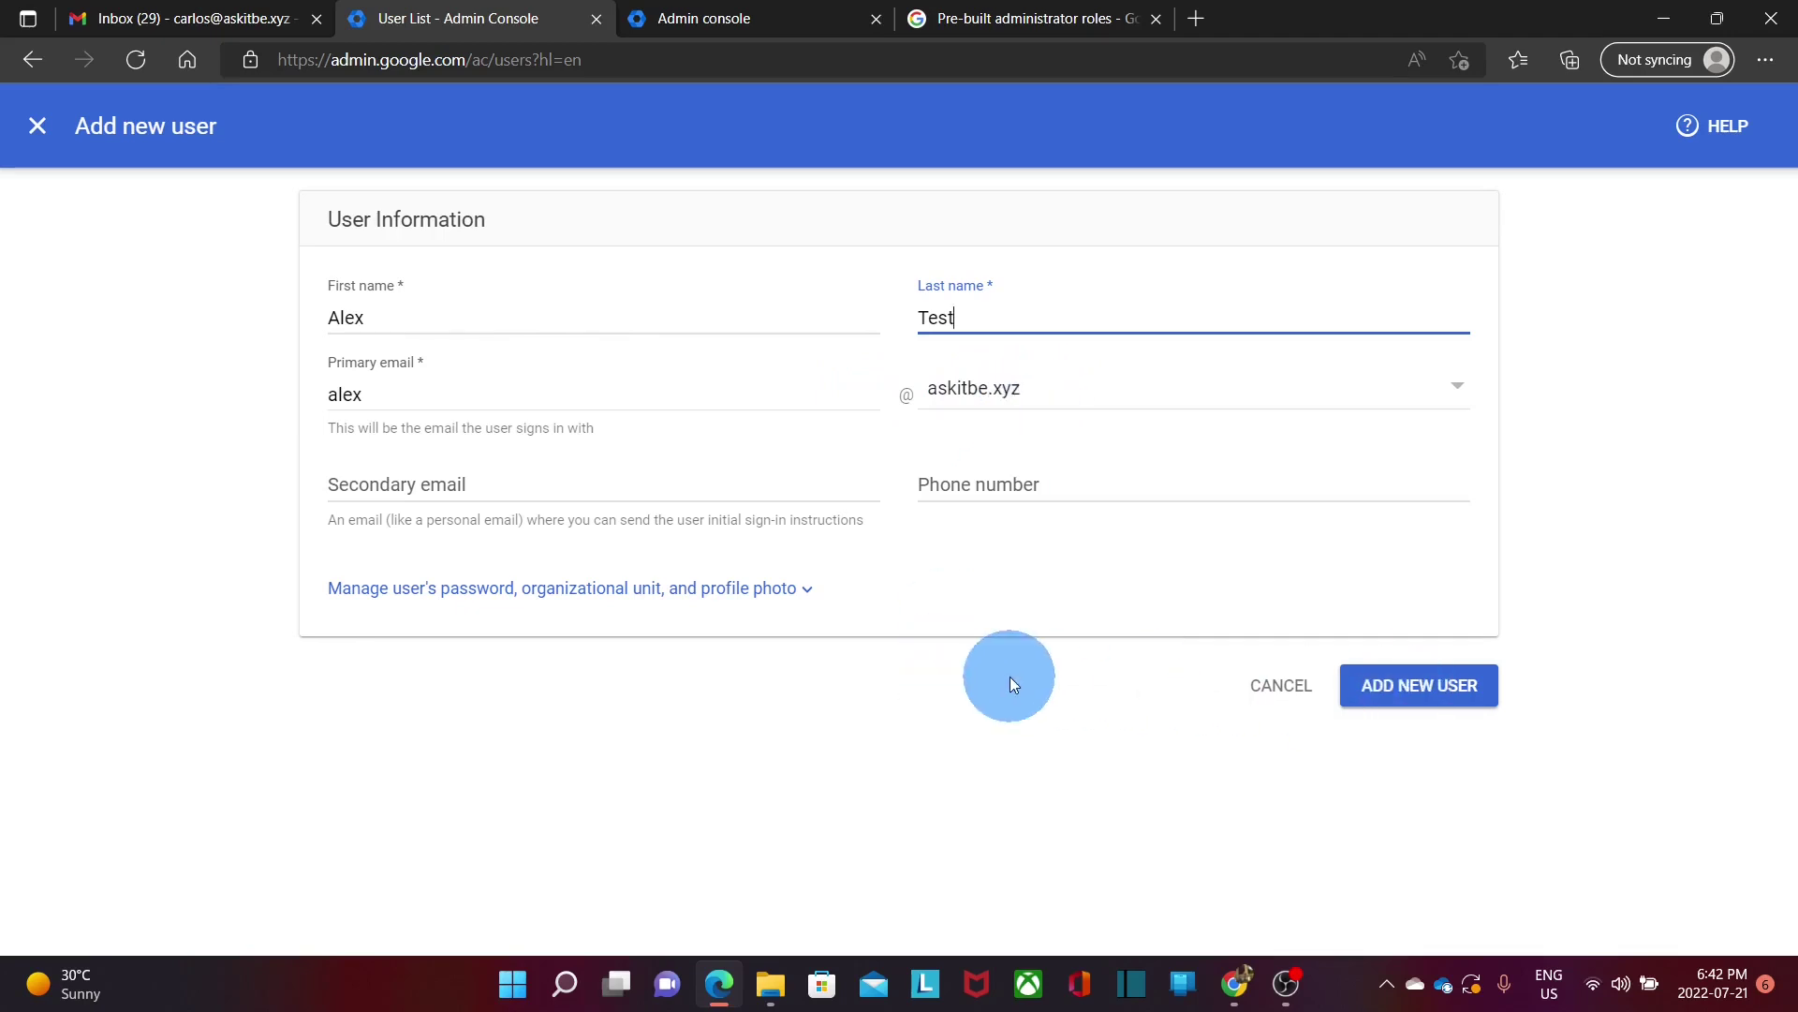
left_click(1388, 689)
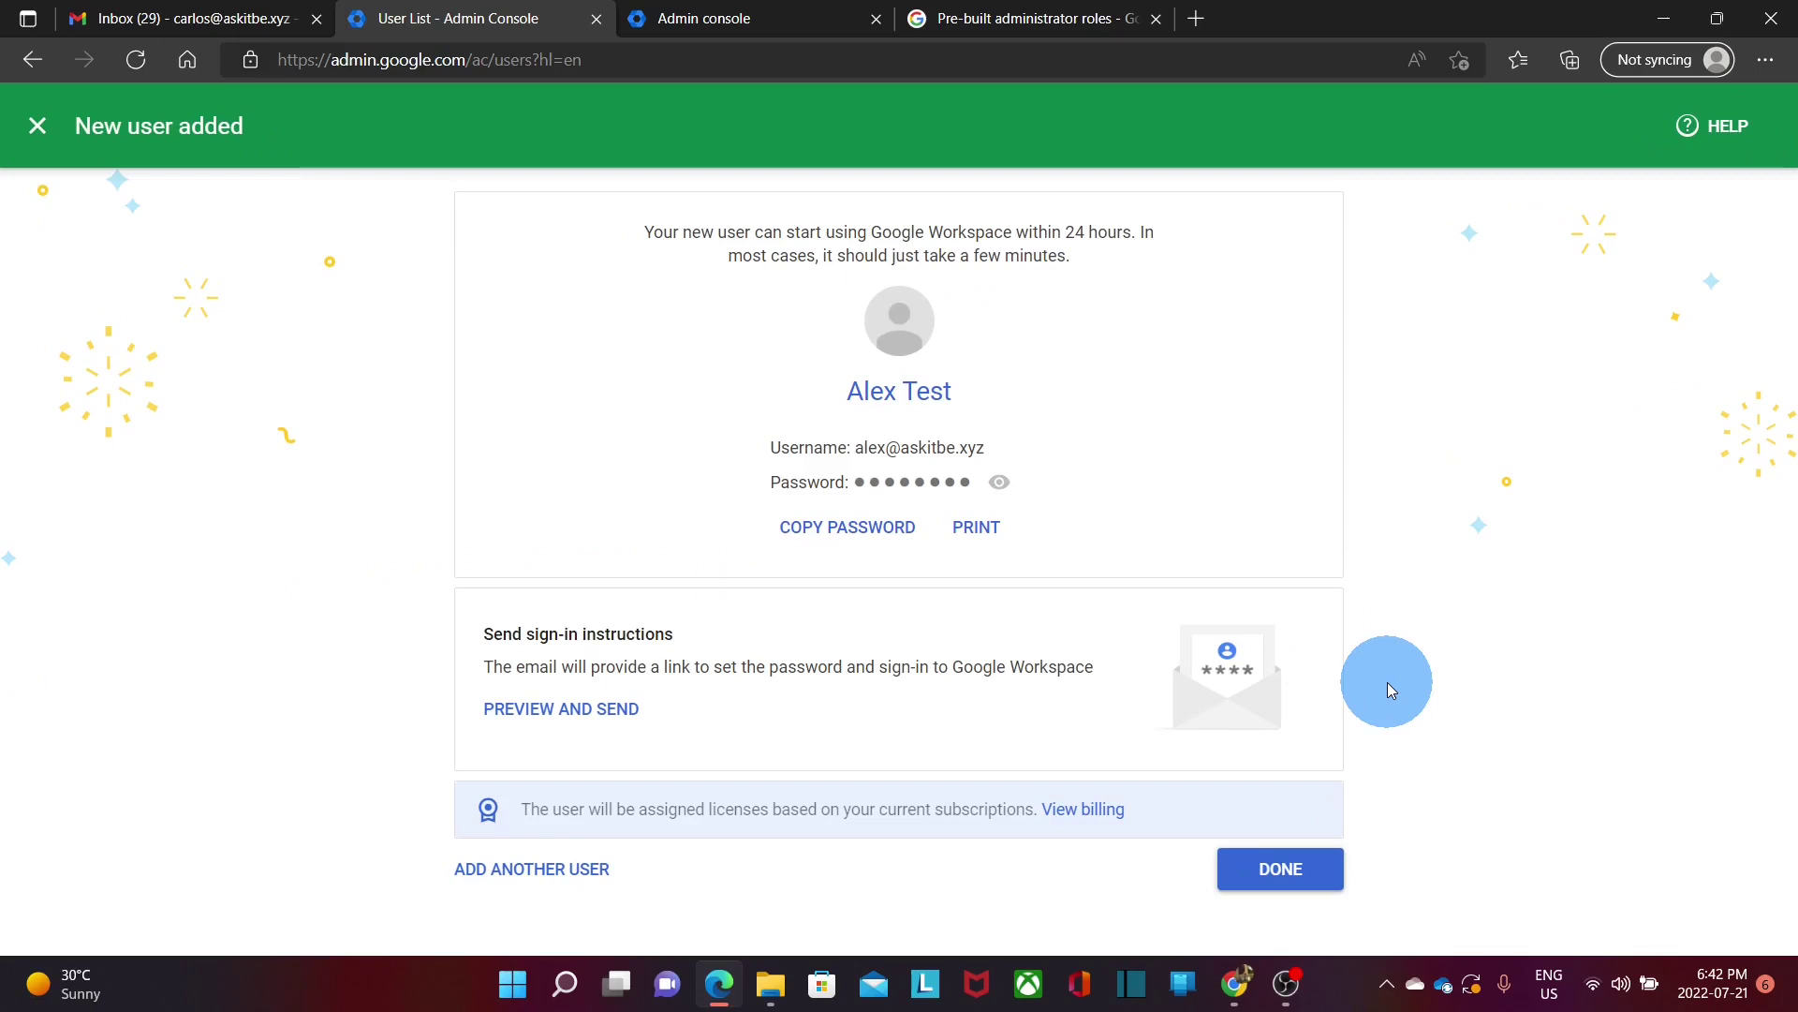
- Close the new-user confirmation dialogs and refresh the Users list
left_click(1270, 864)
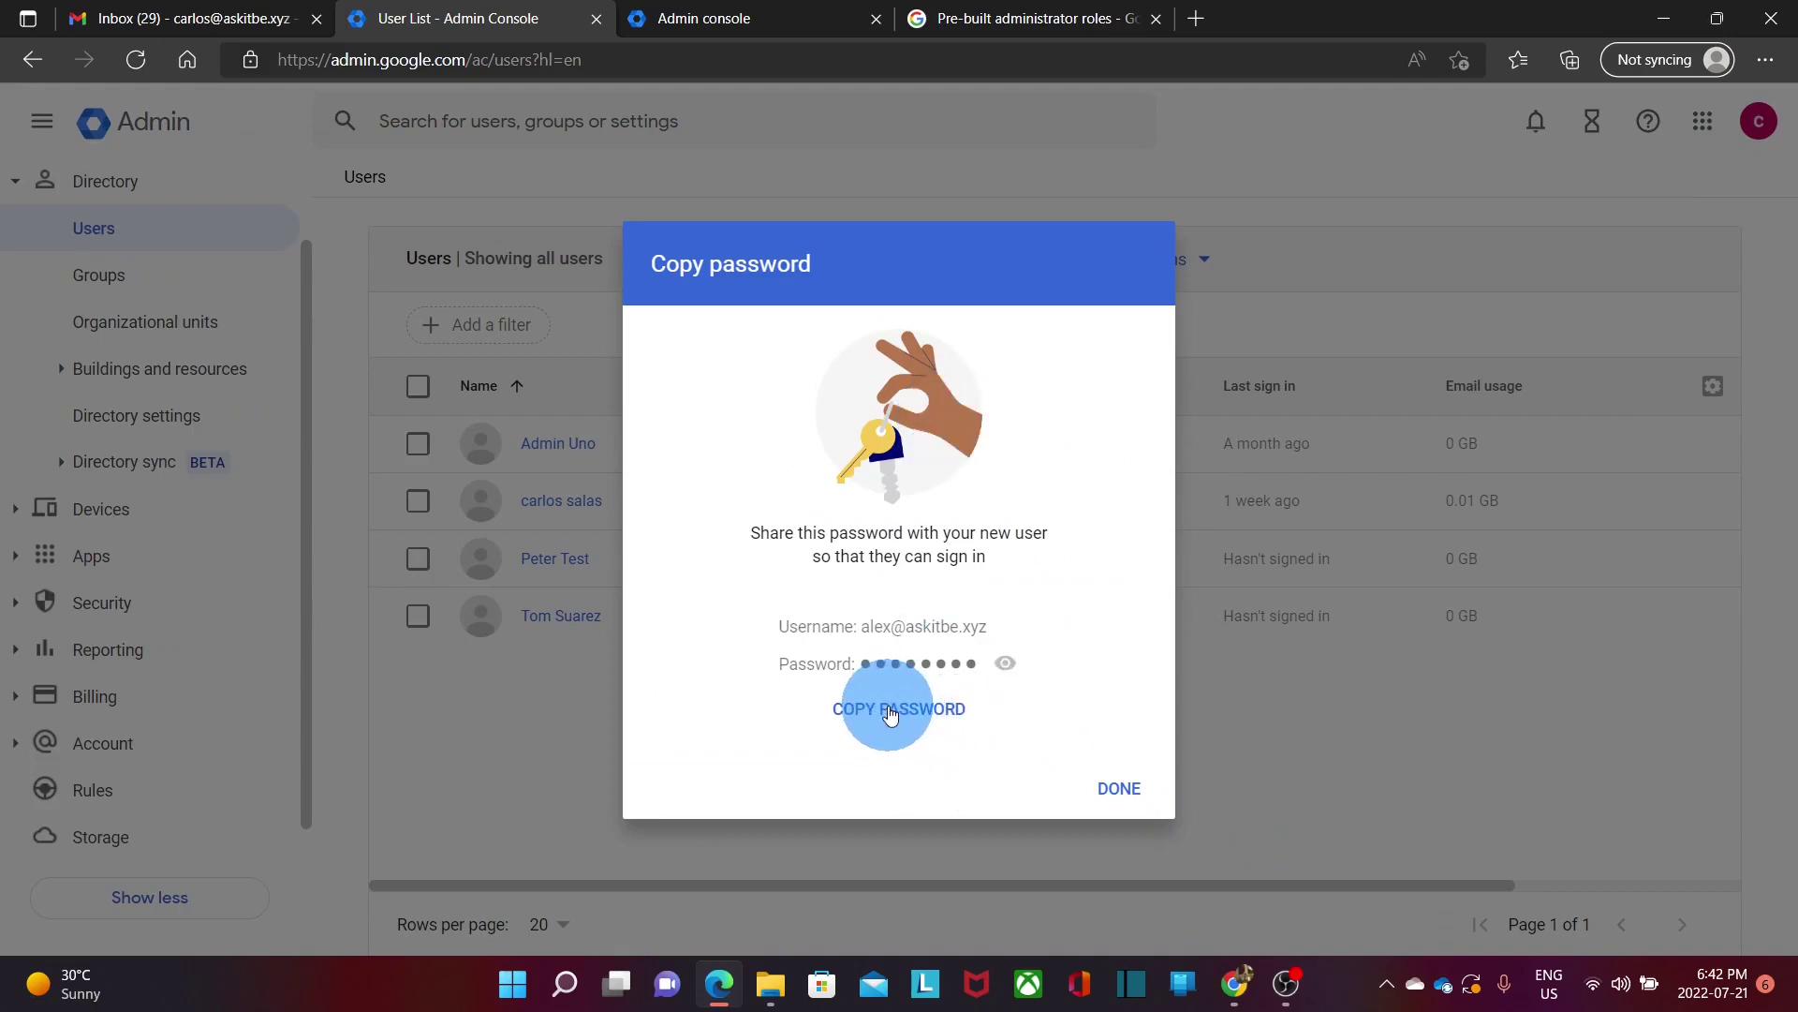
left_click(1120, 790)
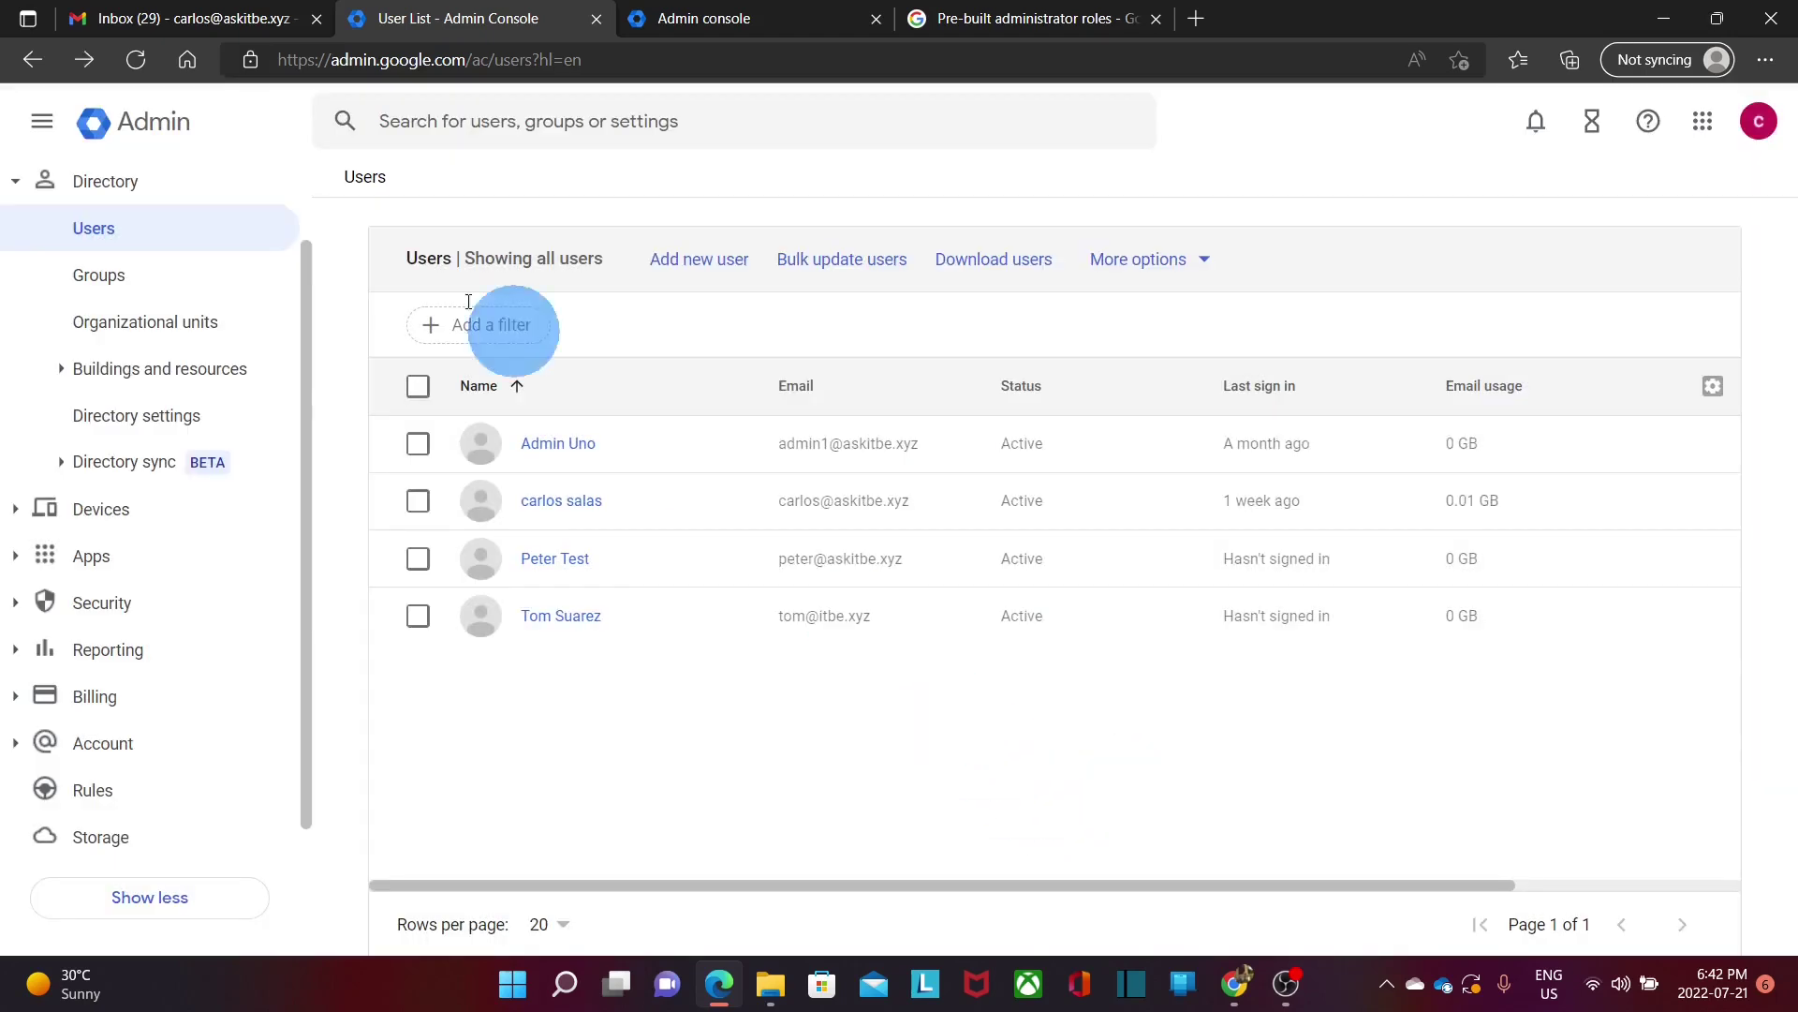
left_click(136, 59)
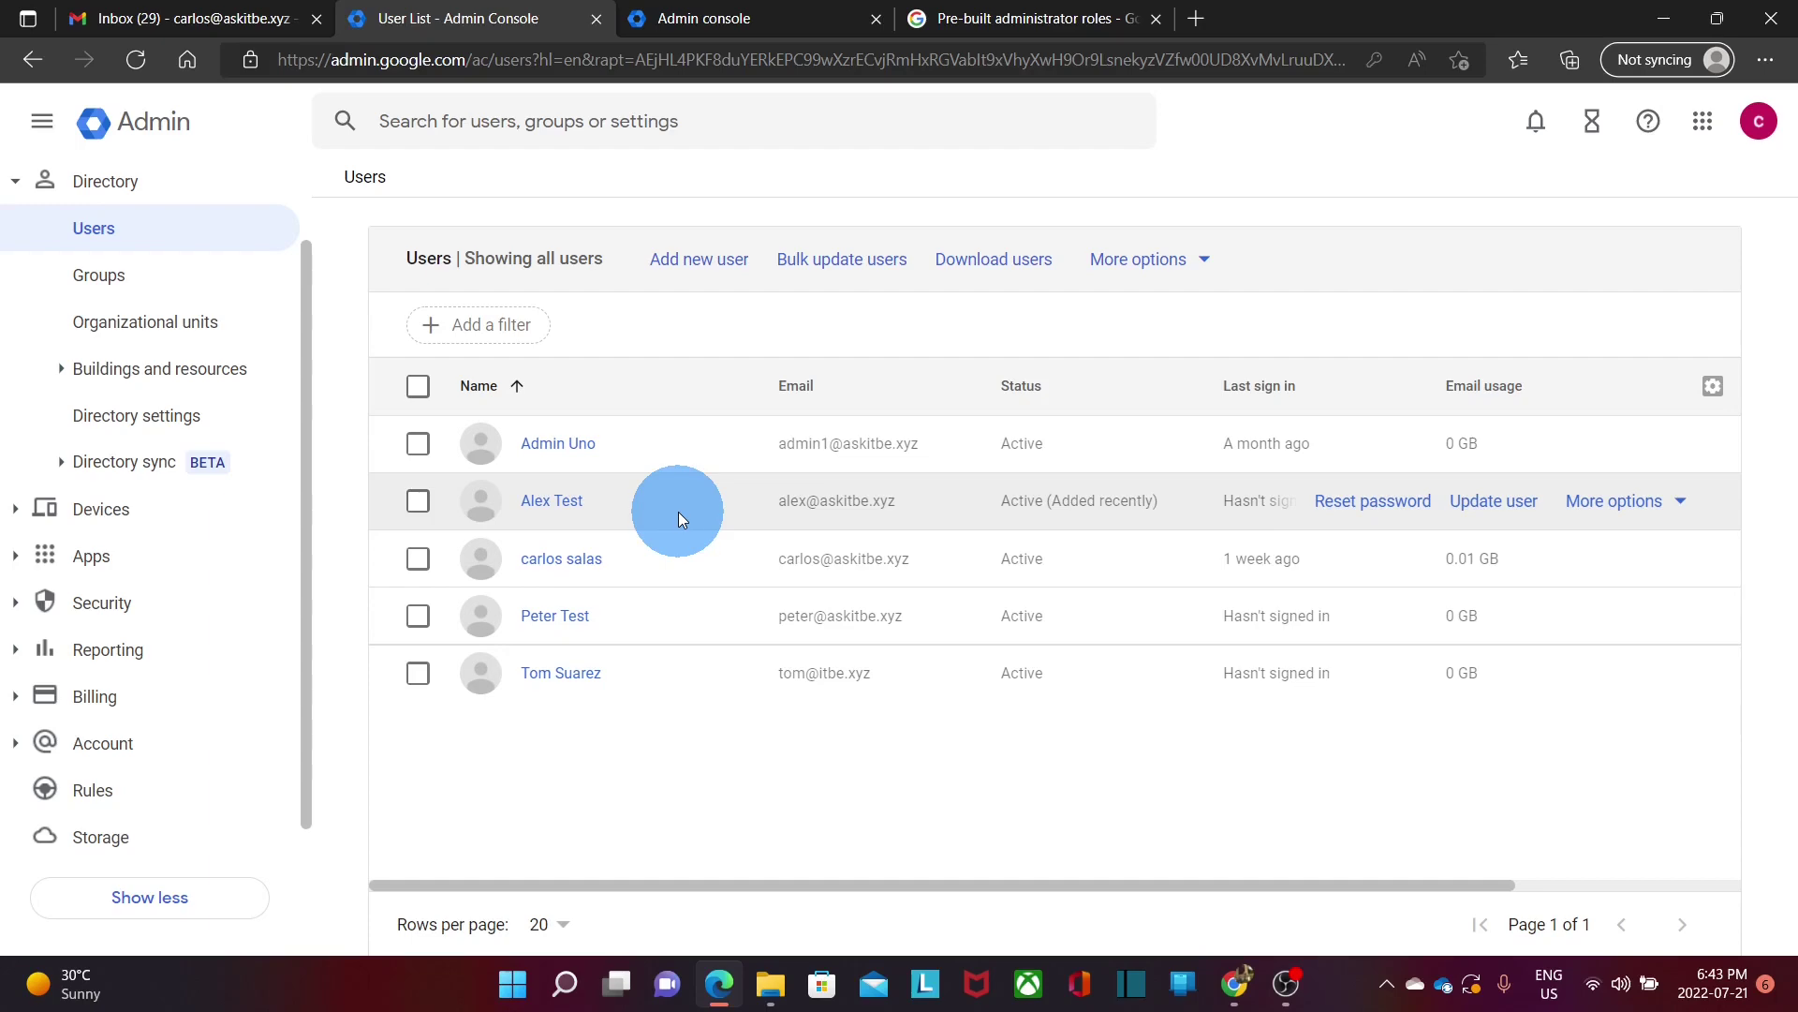
- Open the new user's Licenses page showing Cloud Identity Free assigned
left_click(551, 507)
scroll(921, 622, "down", 8)
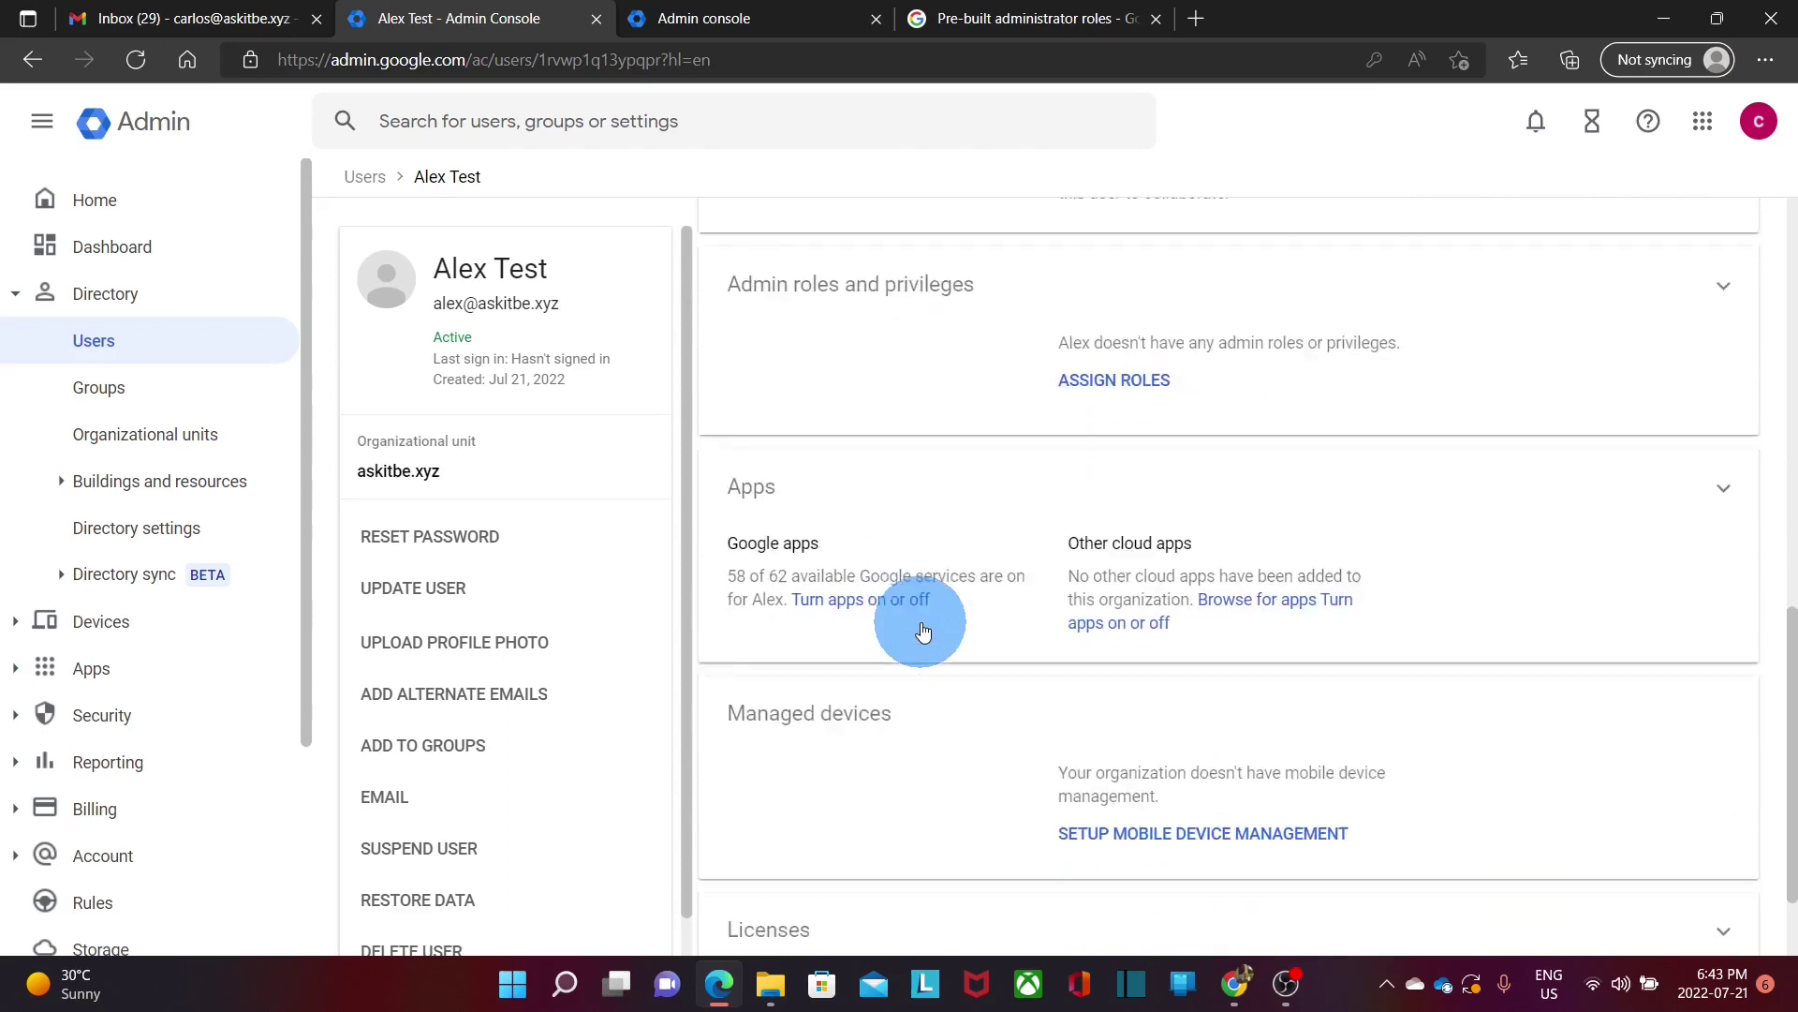
scroll(921, 623, "down", 2)
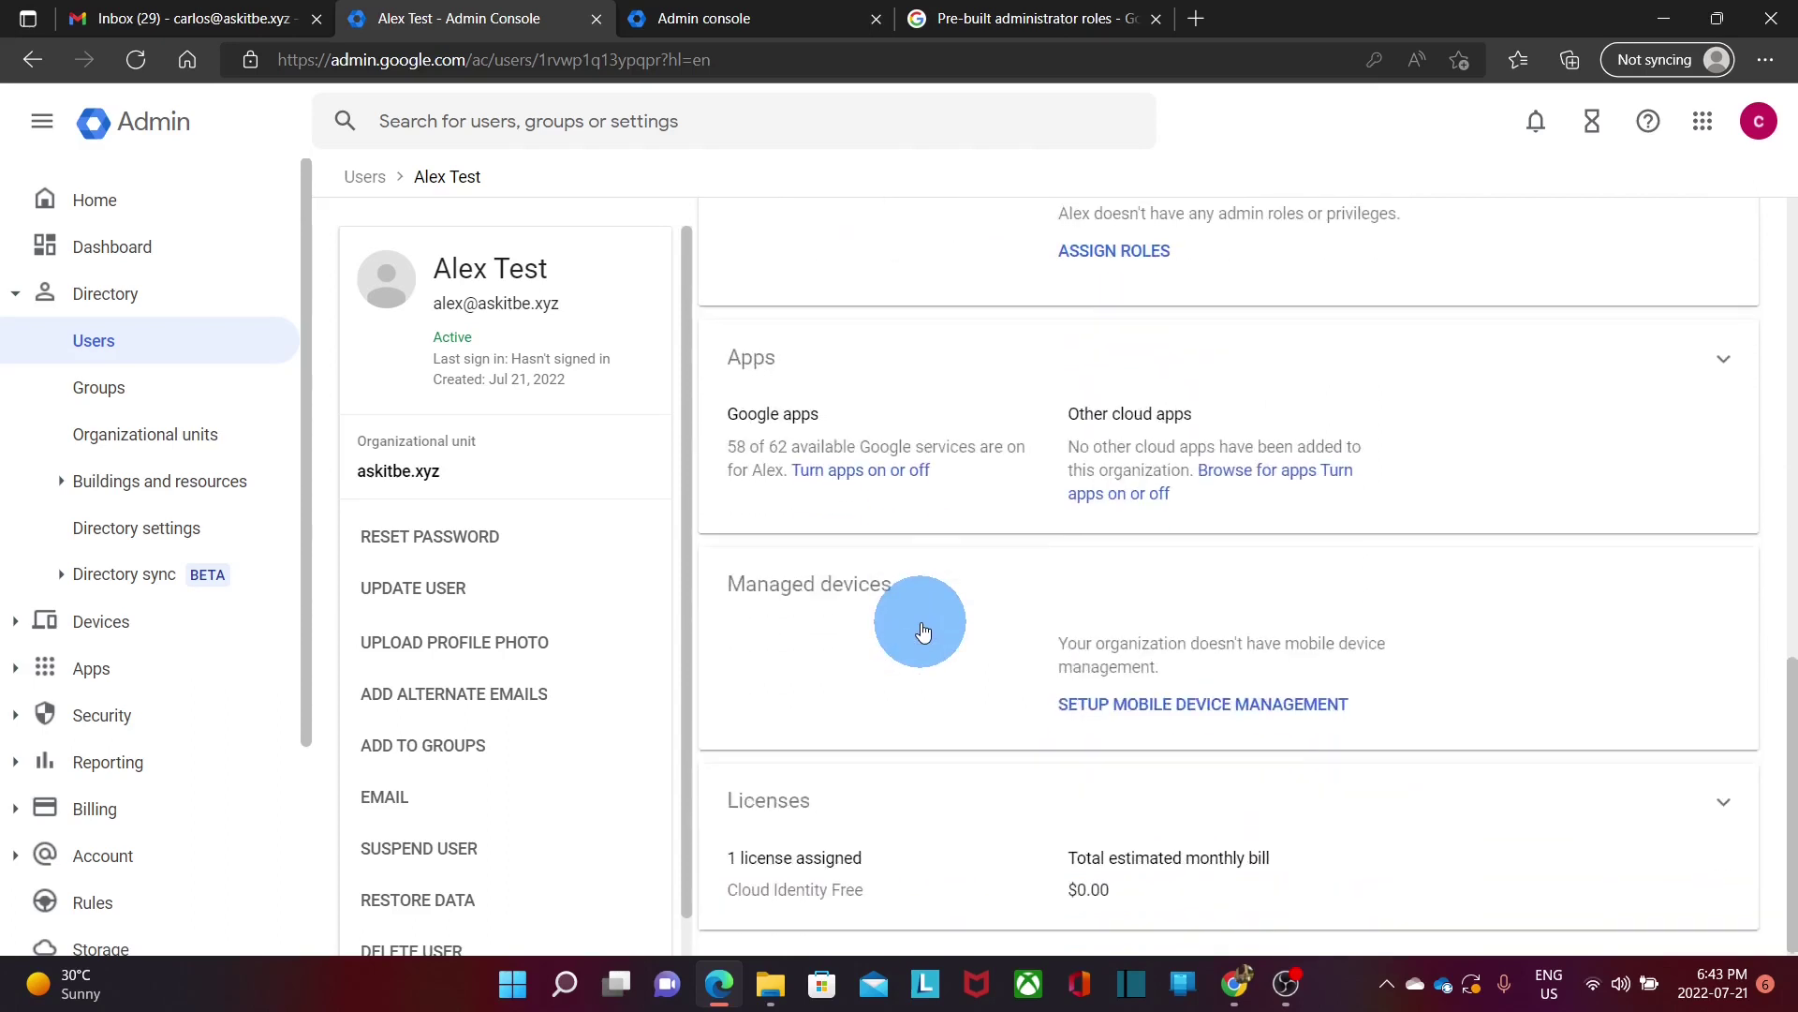
left_click(821, 864)
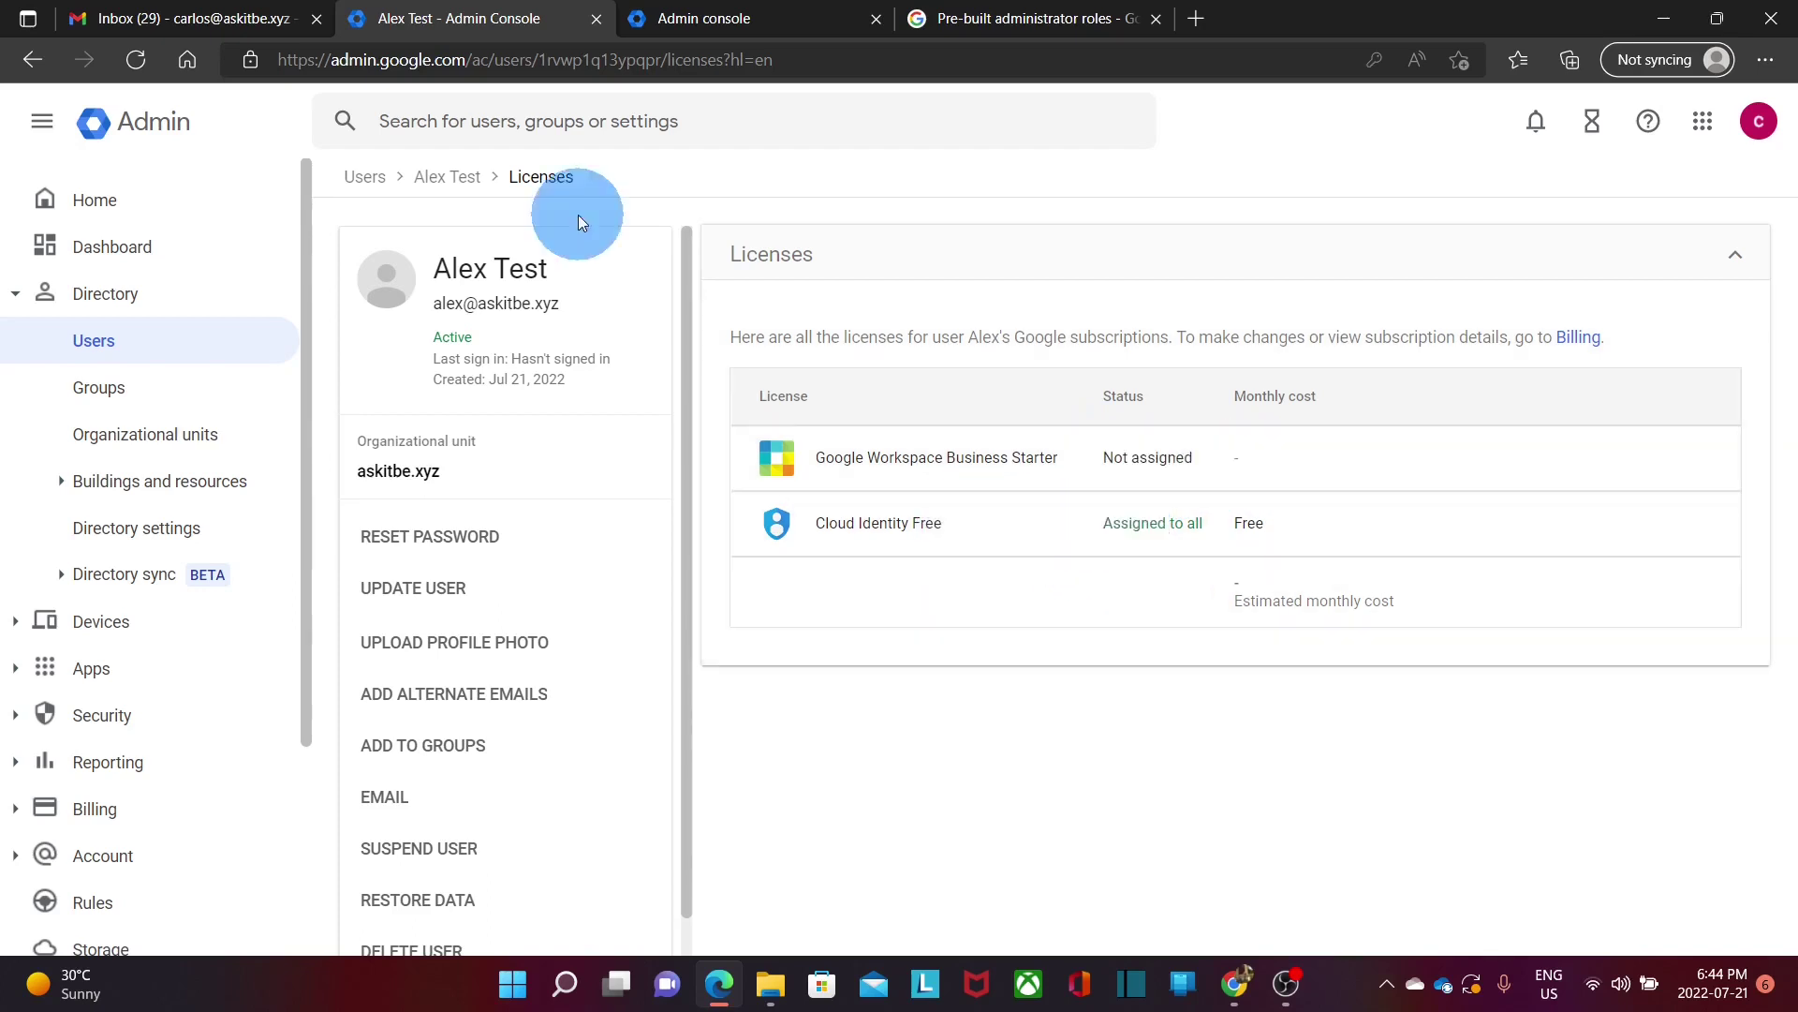
- Grant the new user Groups Admin for all organizational units and return to Users
left_click(448, 176)
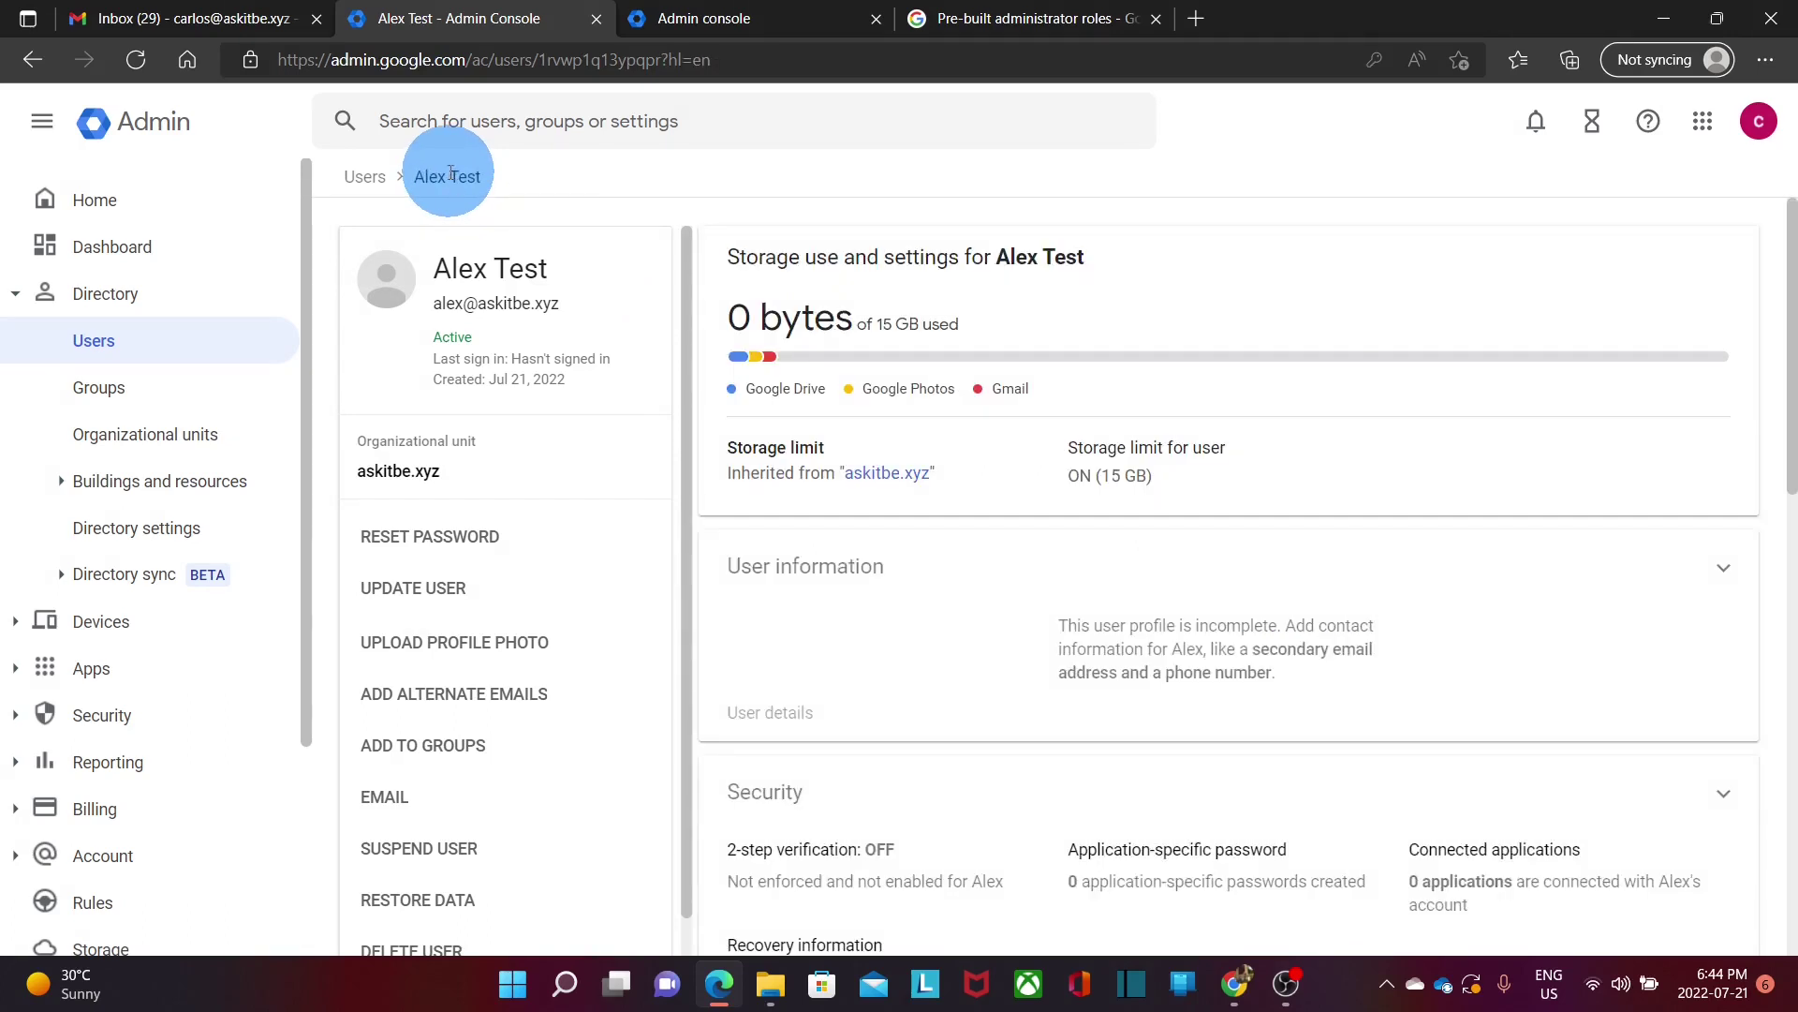
scroll(957, 568, "down", 3)
scroll(960, 573, "down", 5)
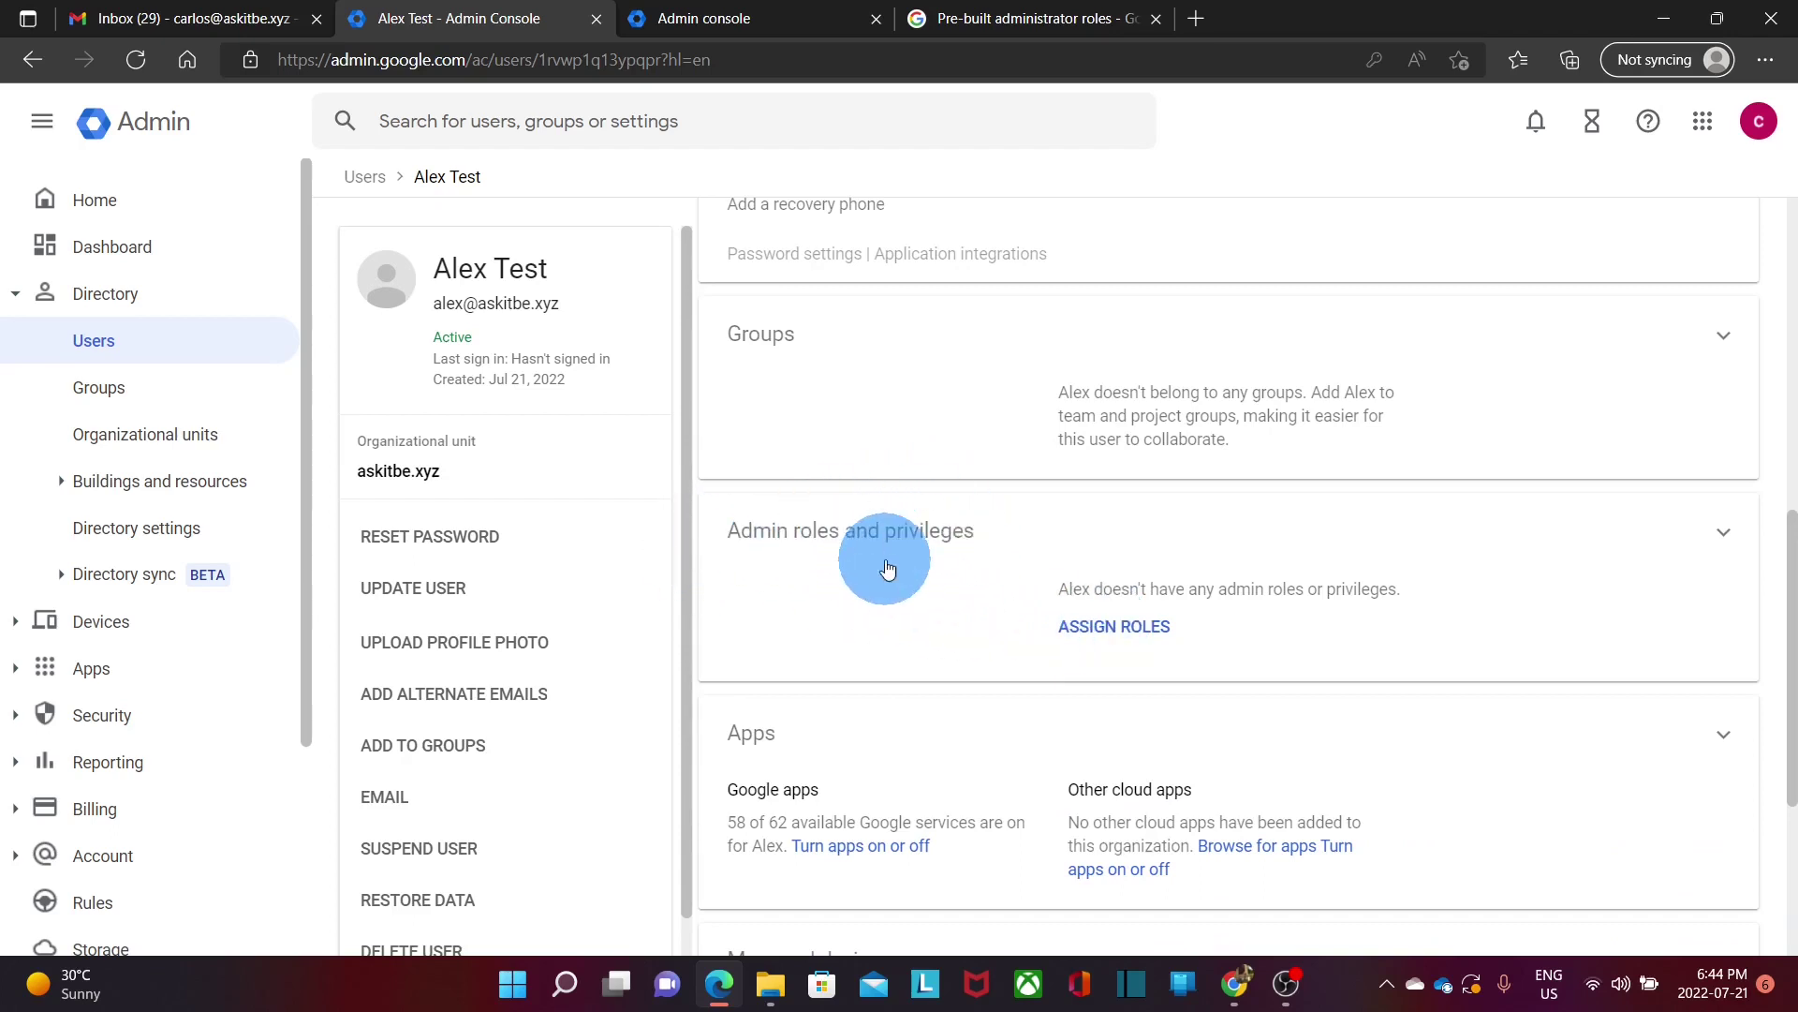
left_click(1143, 638)
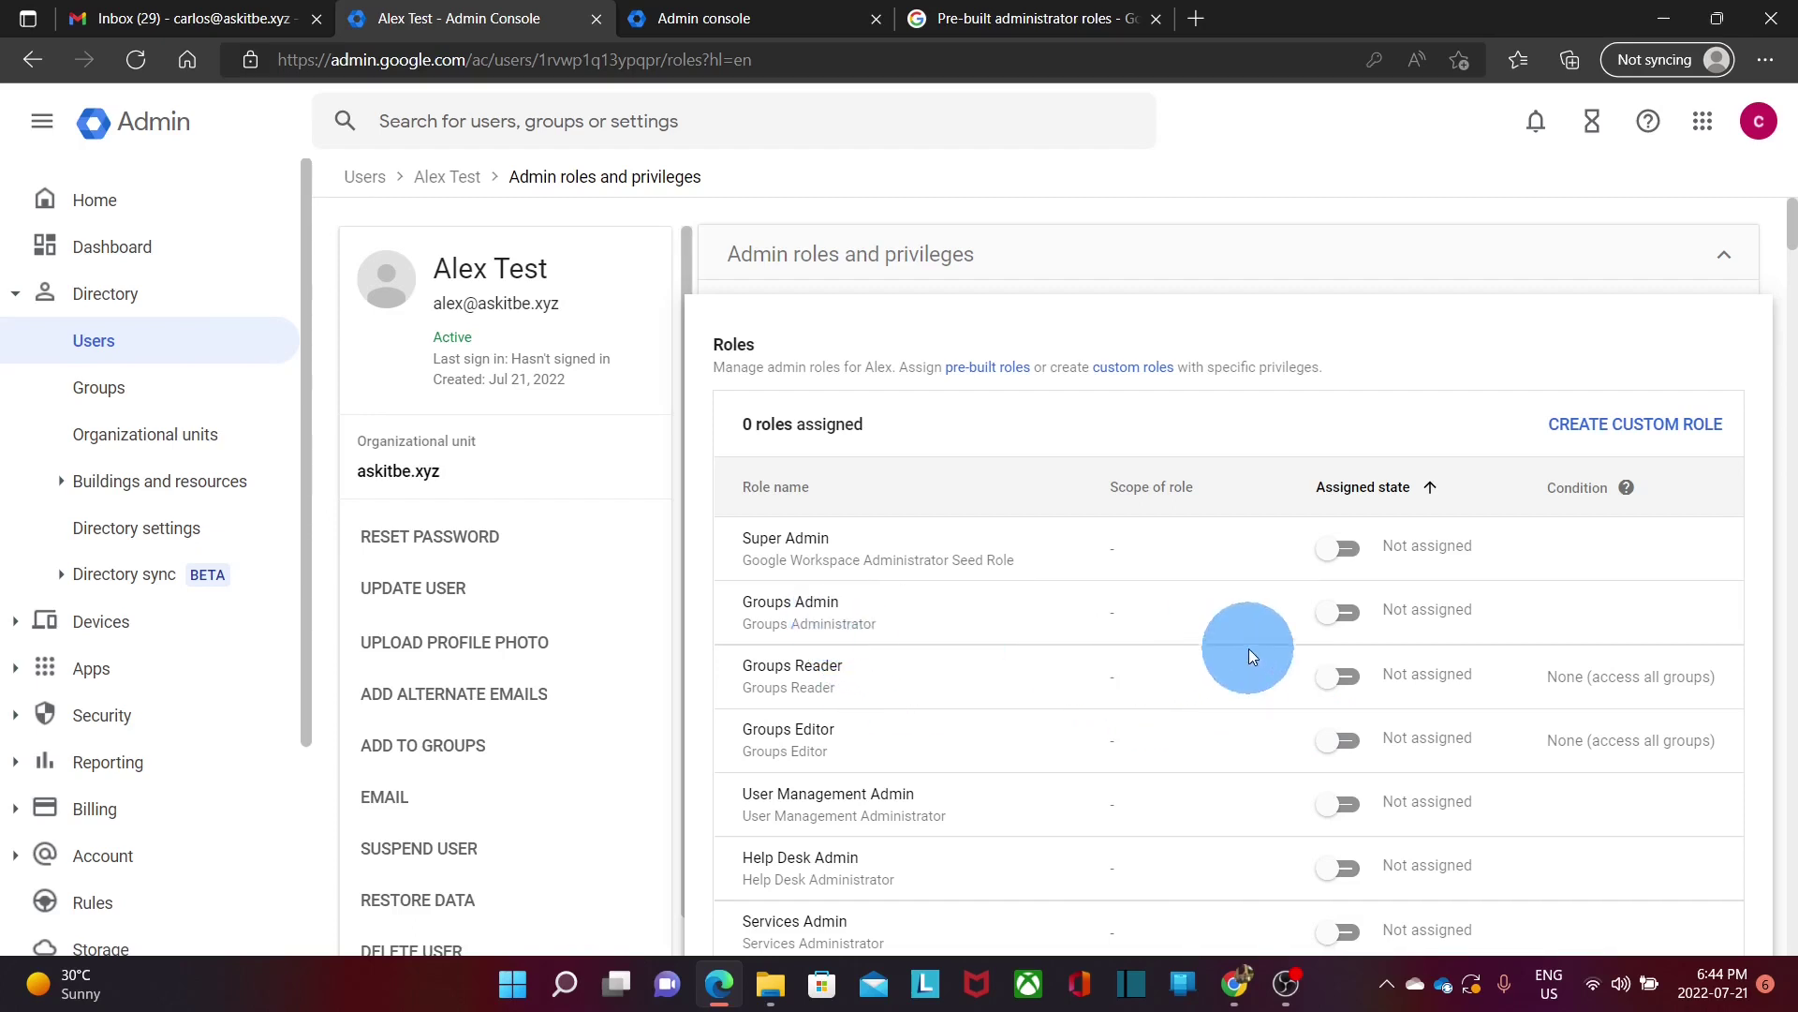
left_click(1349, 614)
scroll(1278, 620, "down", 3)
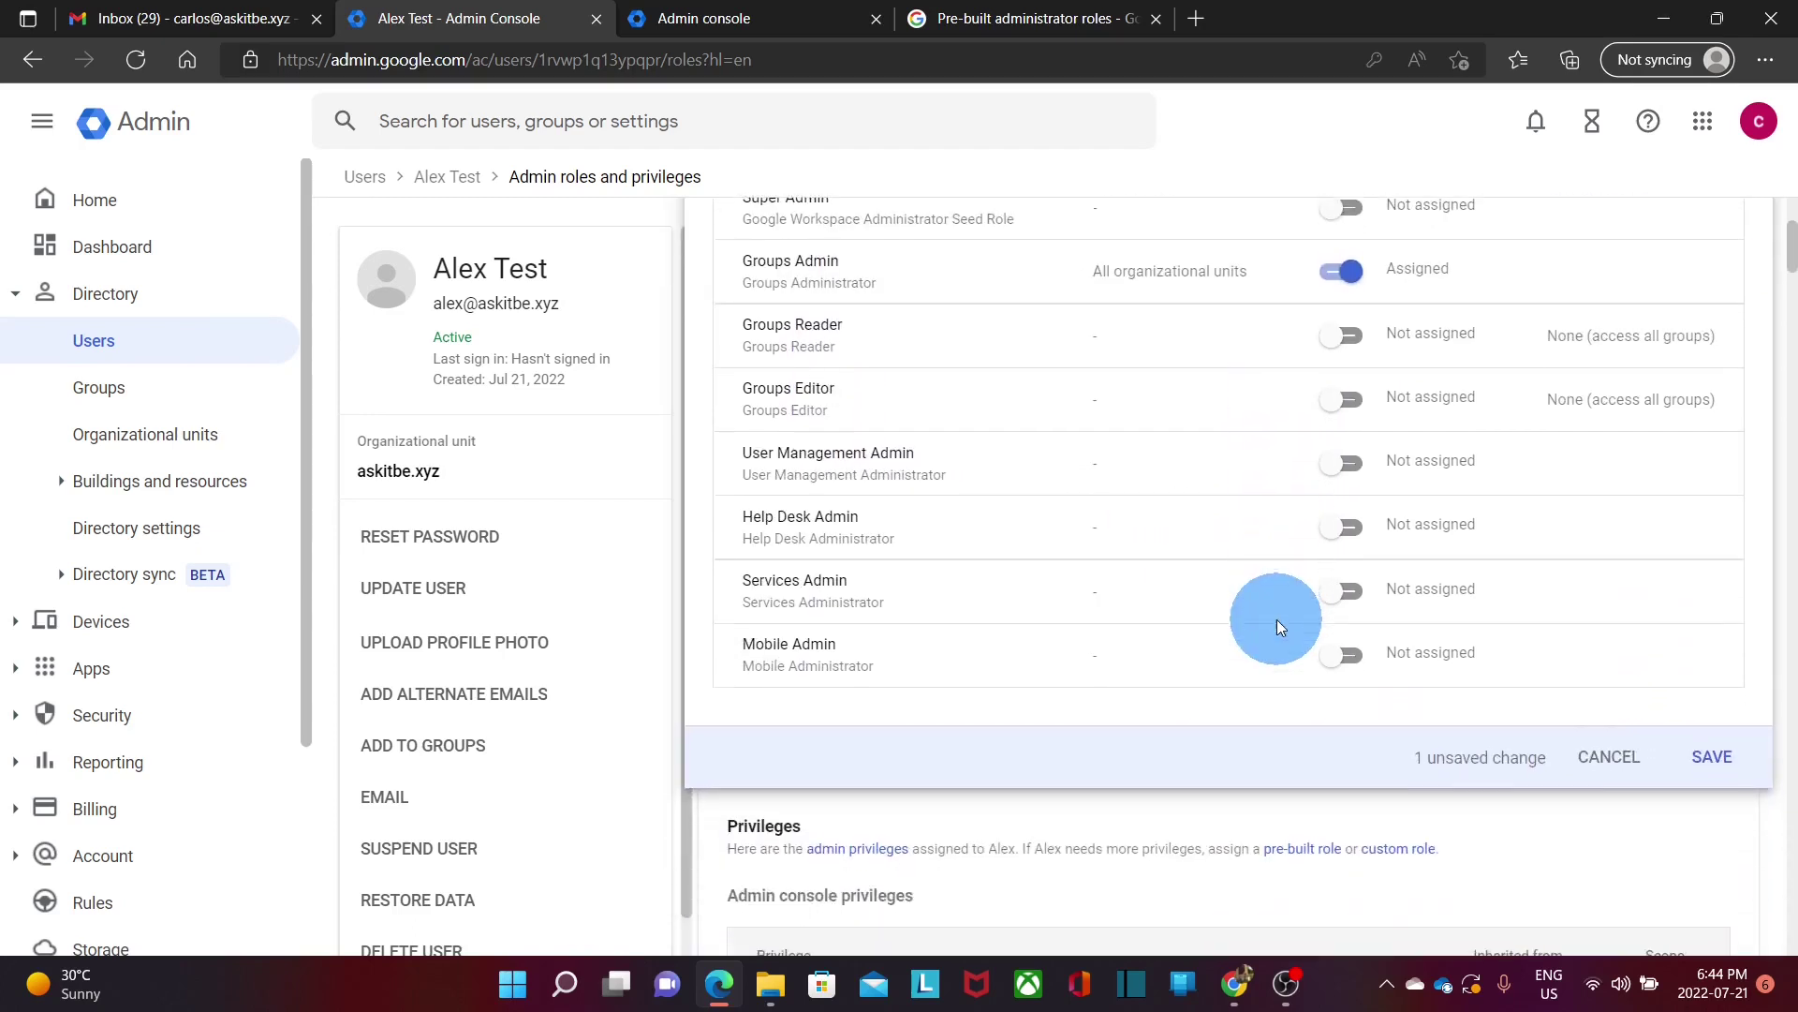
left_click(1728, 767)
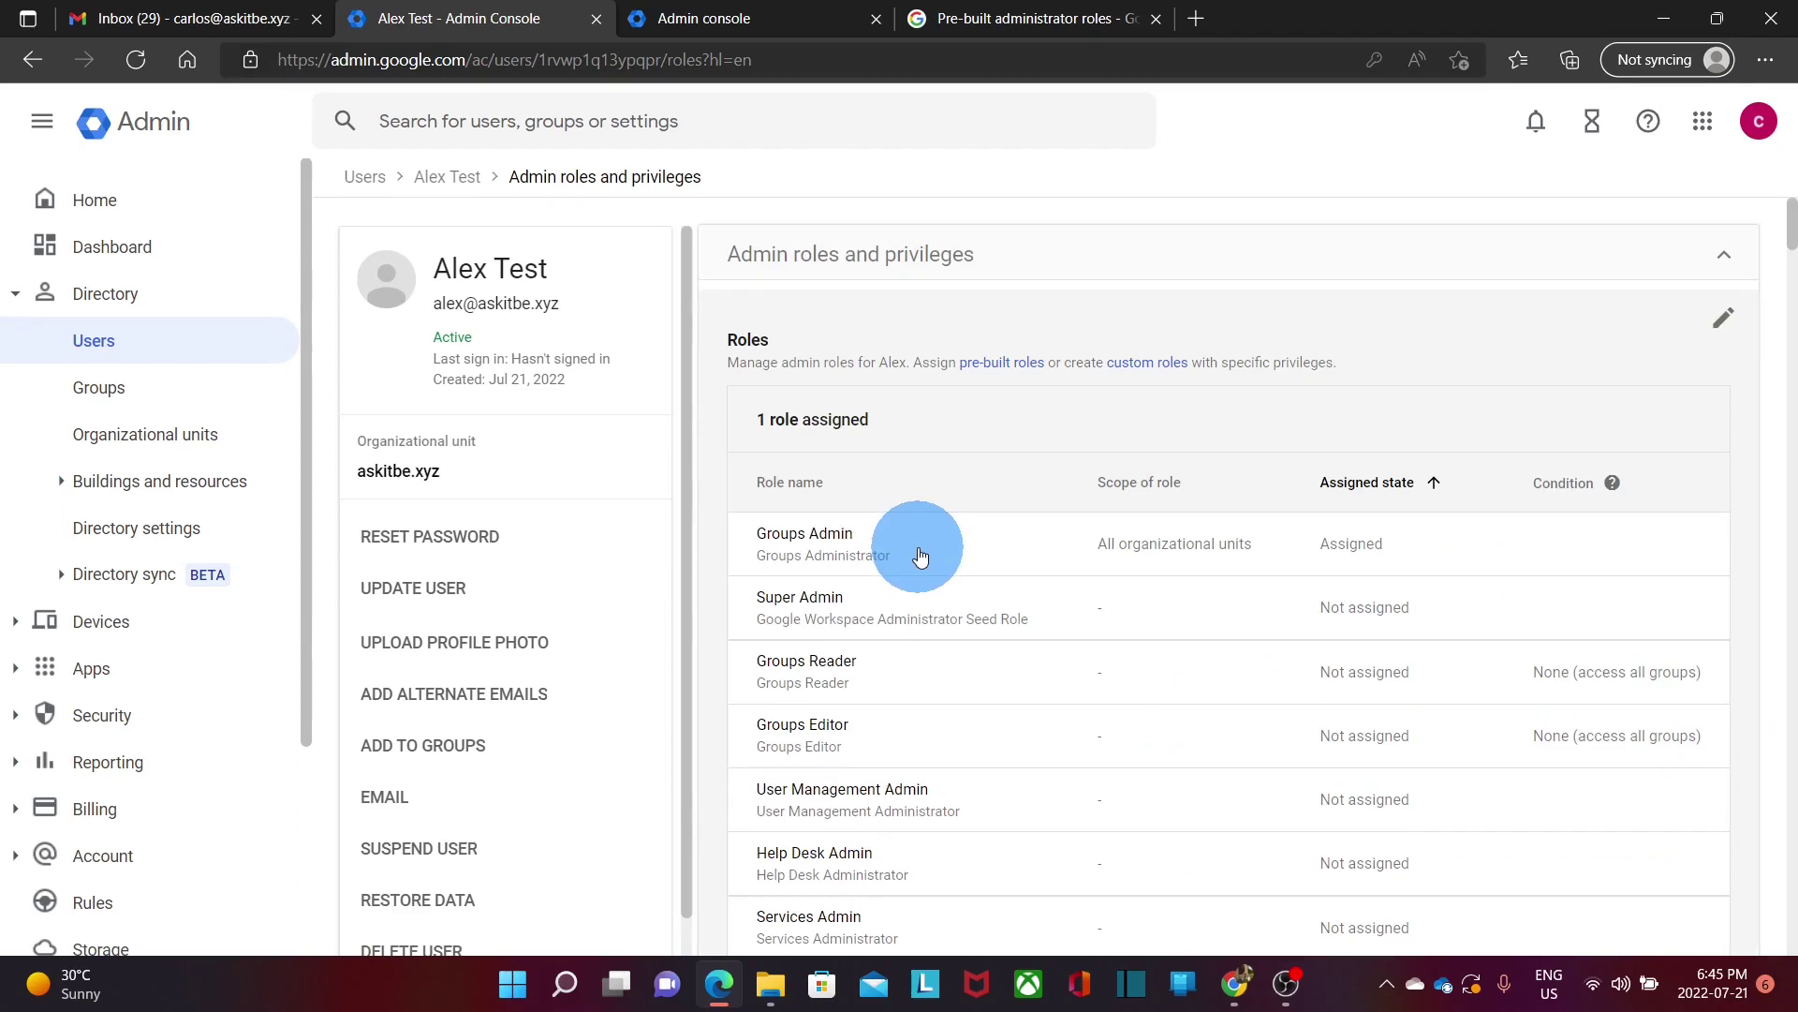
key("alt+Left")
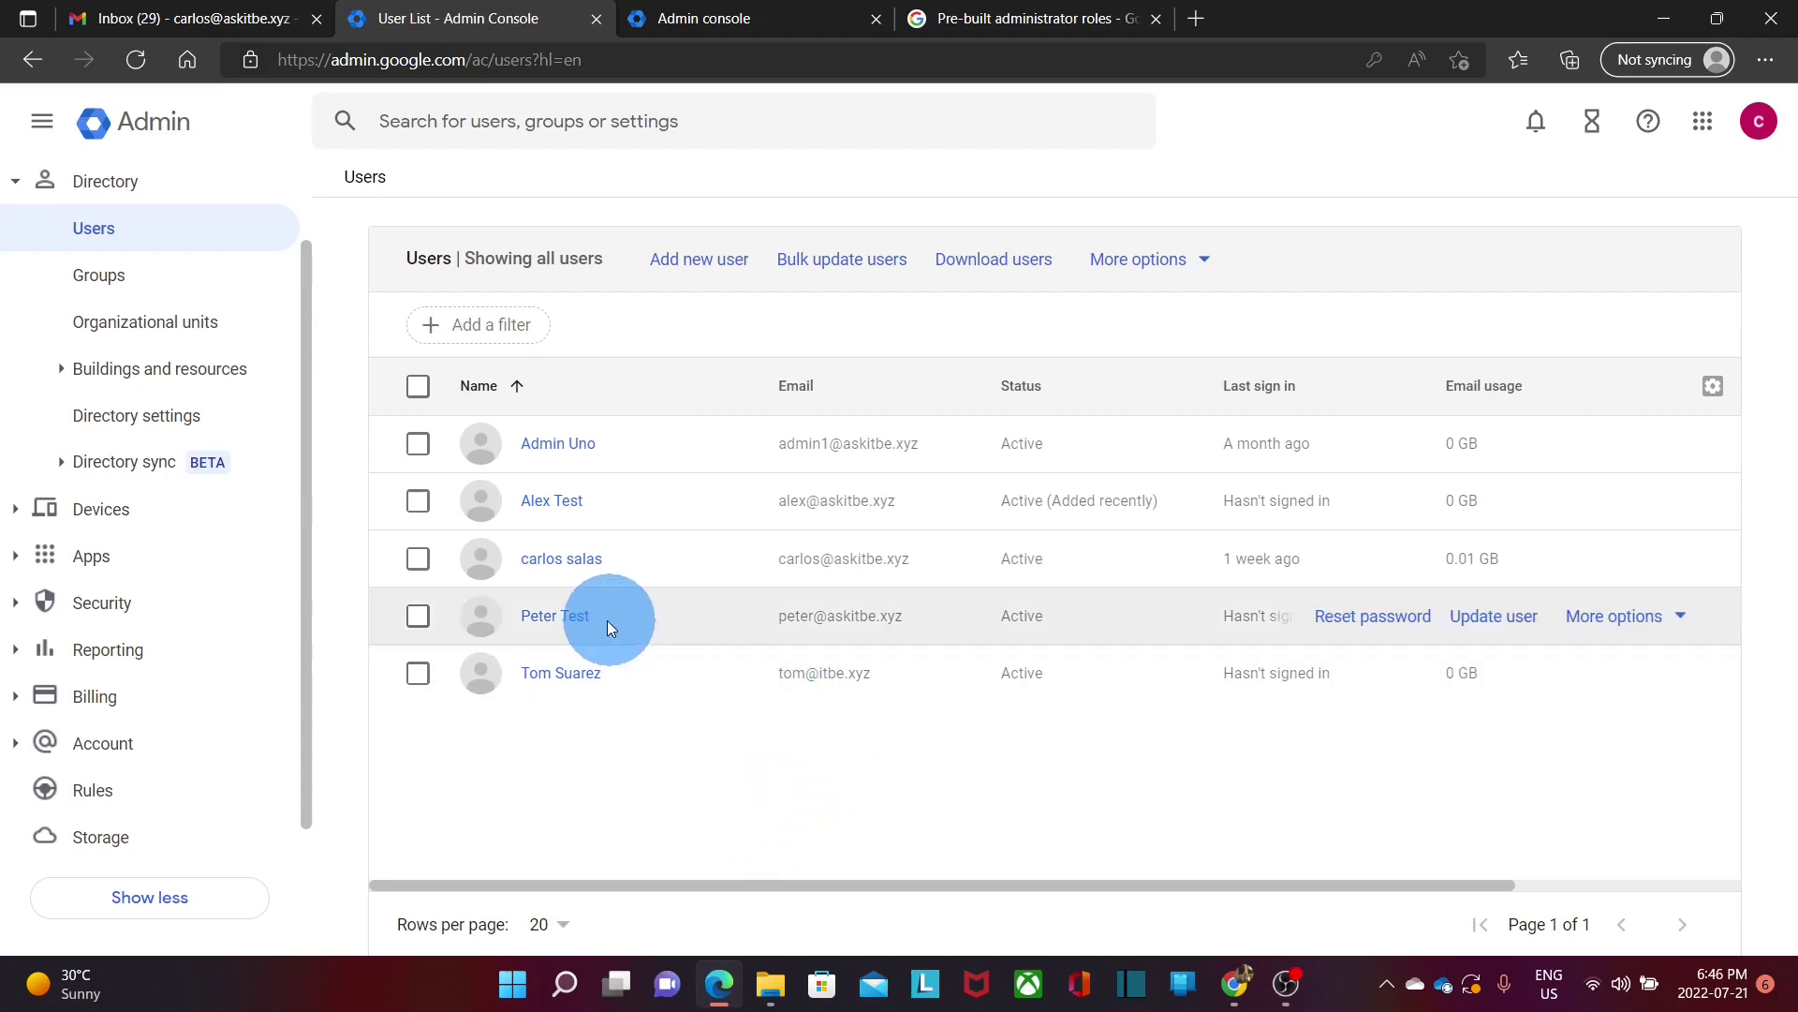
- Remove Super Admin from the first test user, leaving 0 roles, then reopen role editing
left_click(555, 616)
scroll(946, 721, "down", 5)
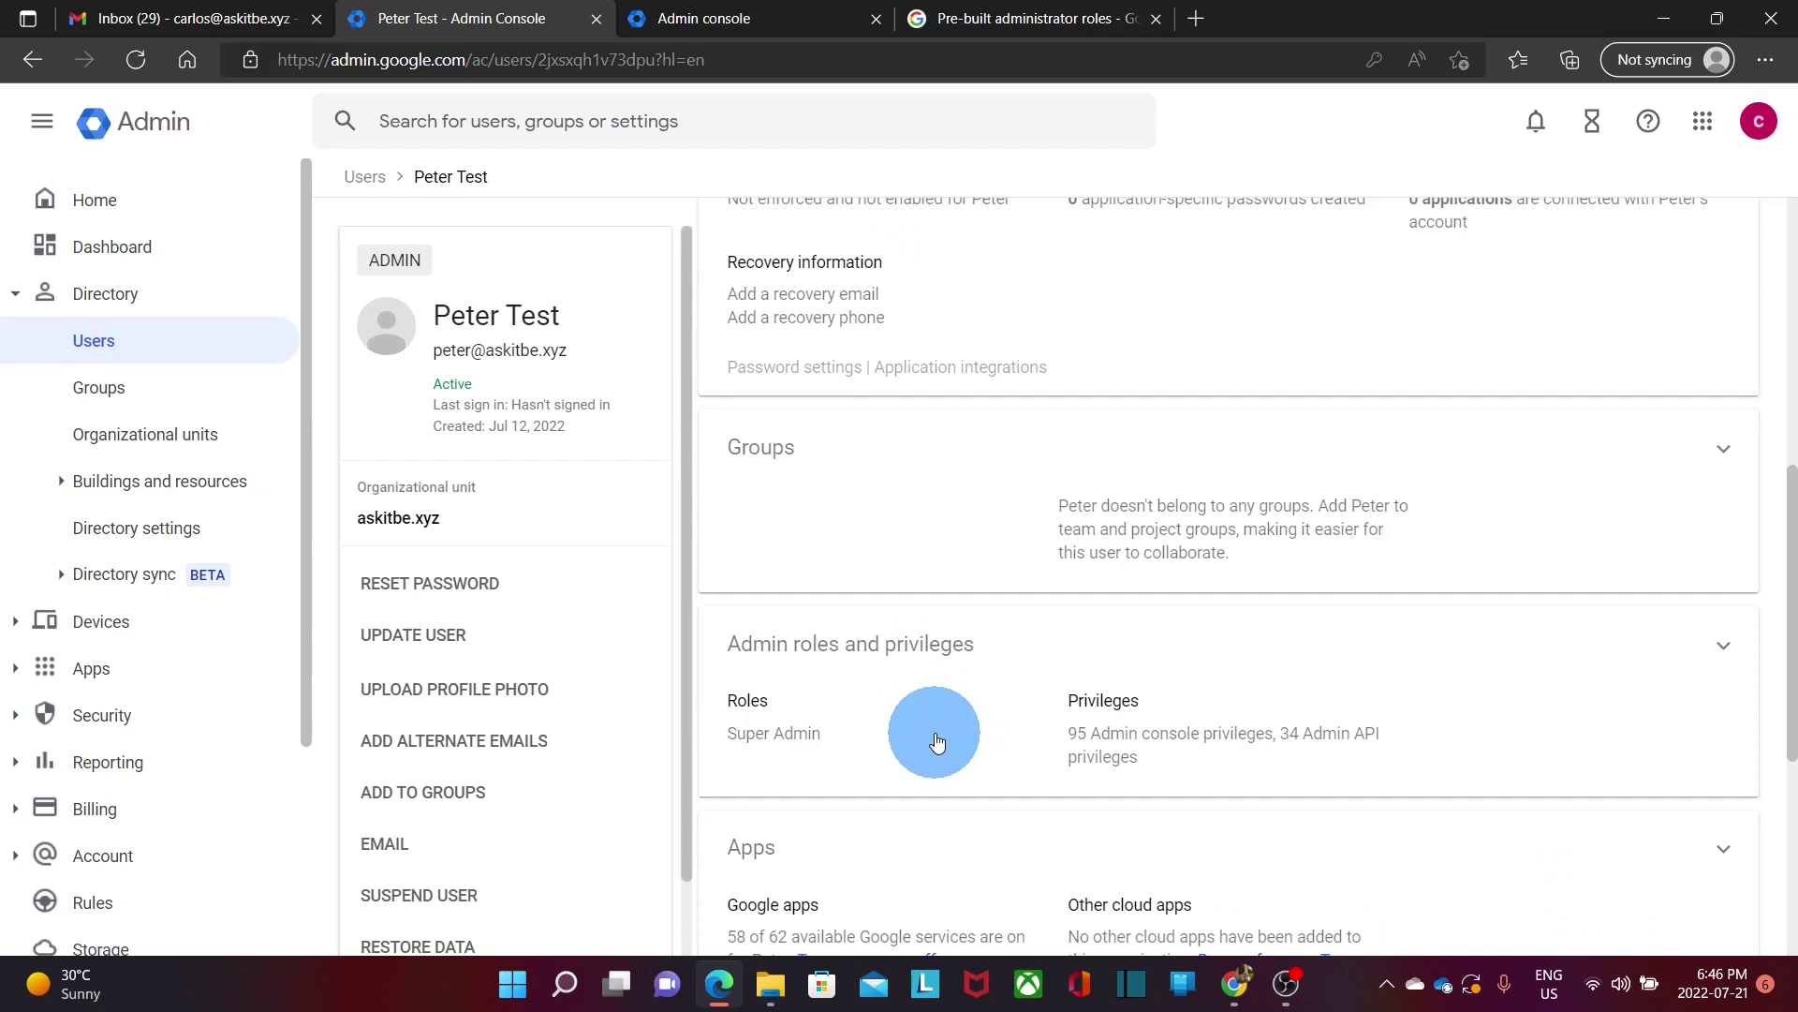
left_click(1726, 645)
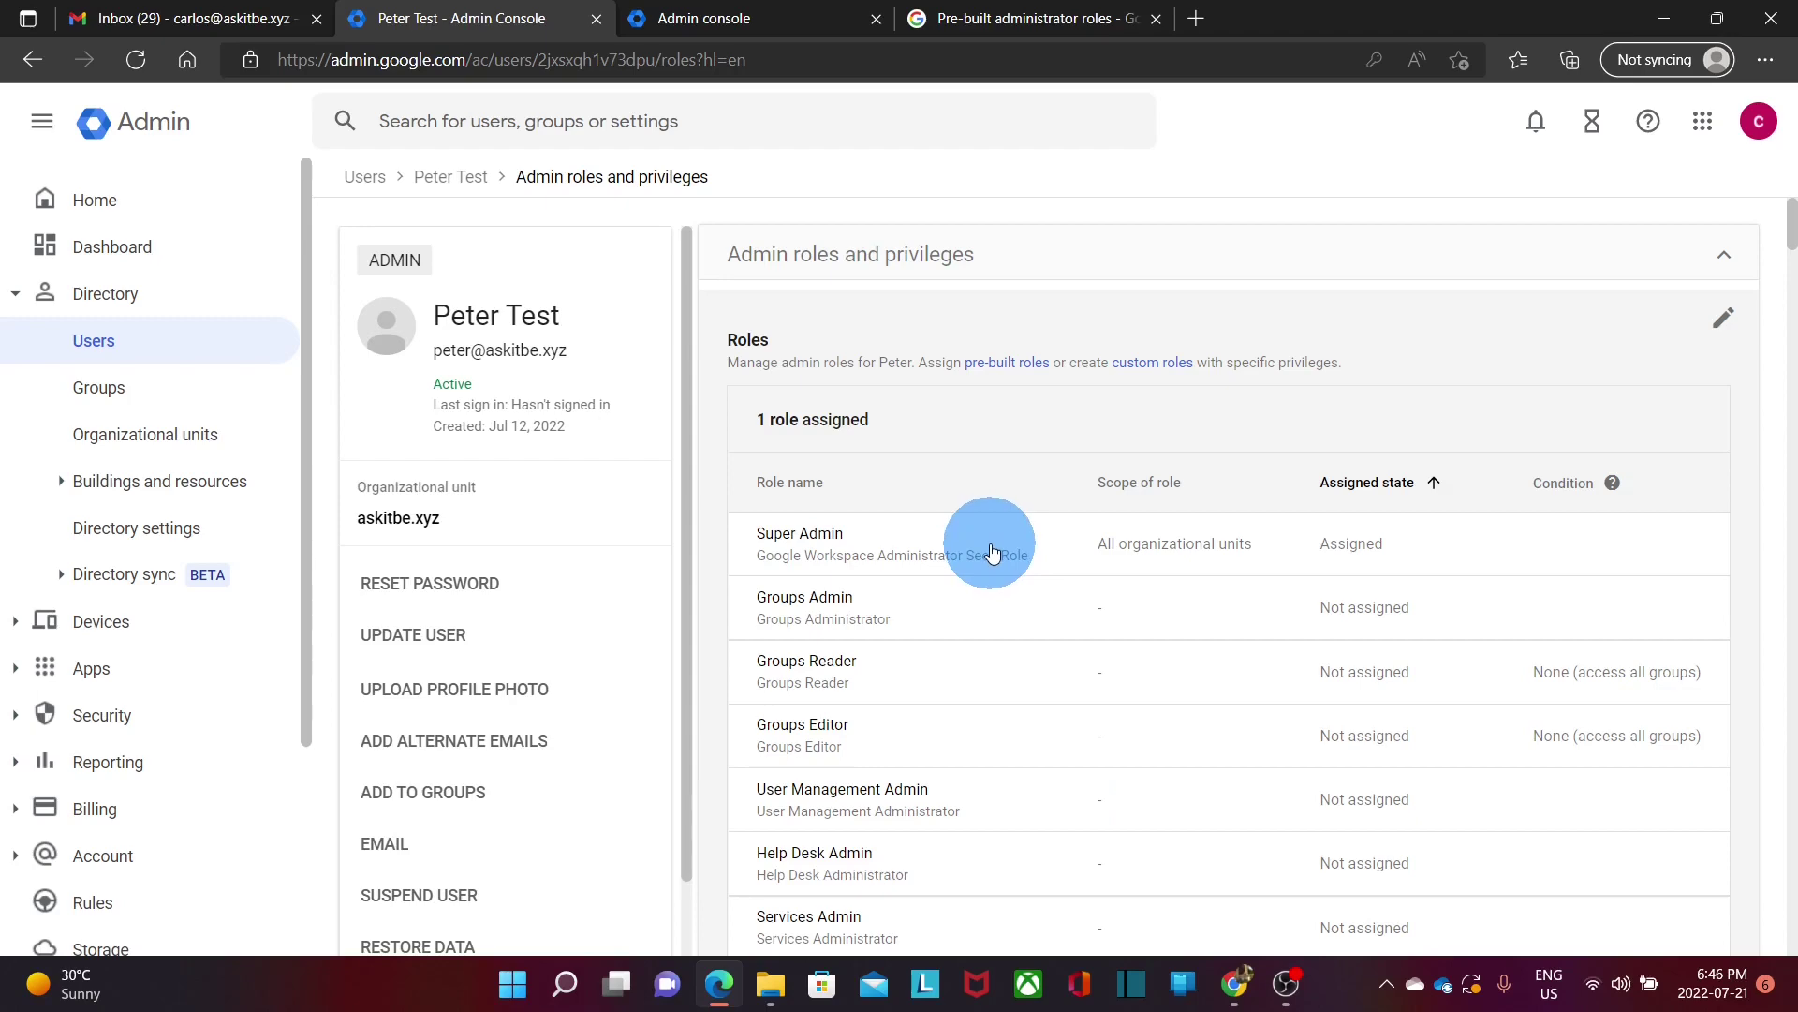
left_click(1077, 553)
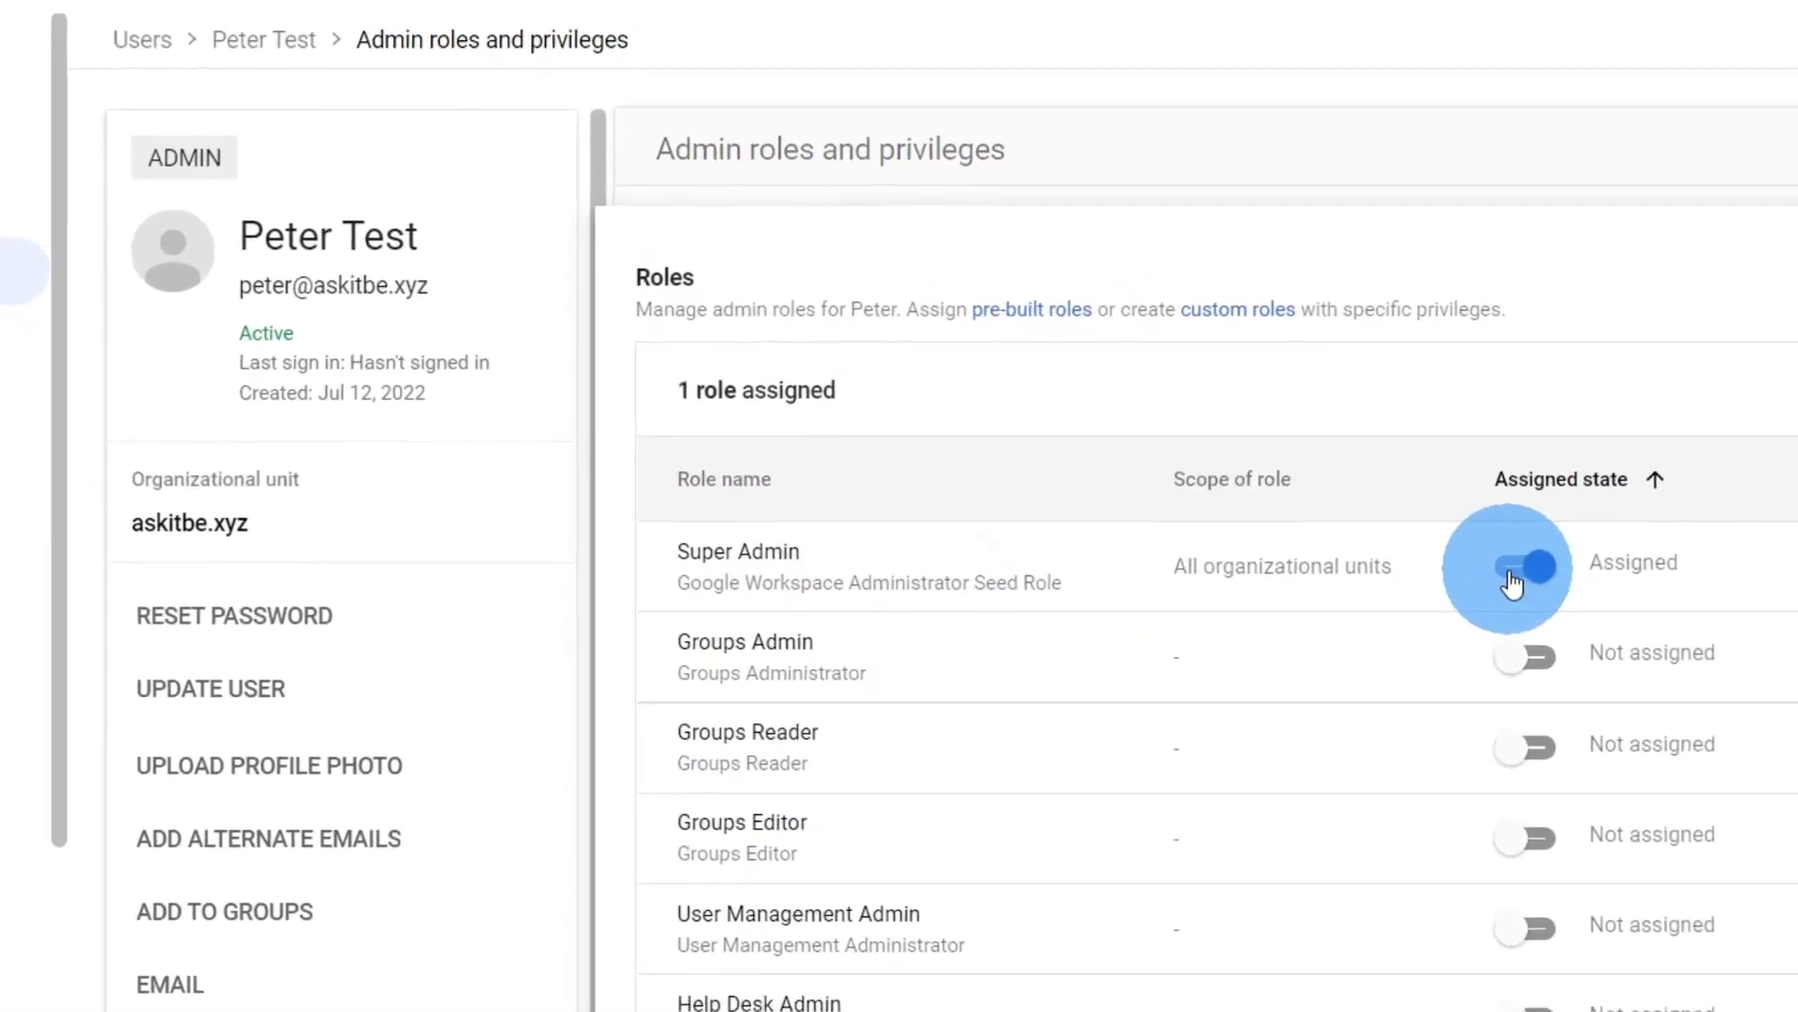
left_click(1537, 586)
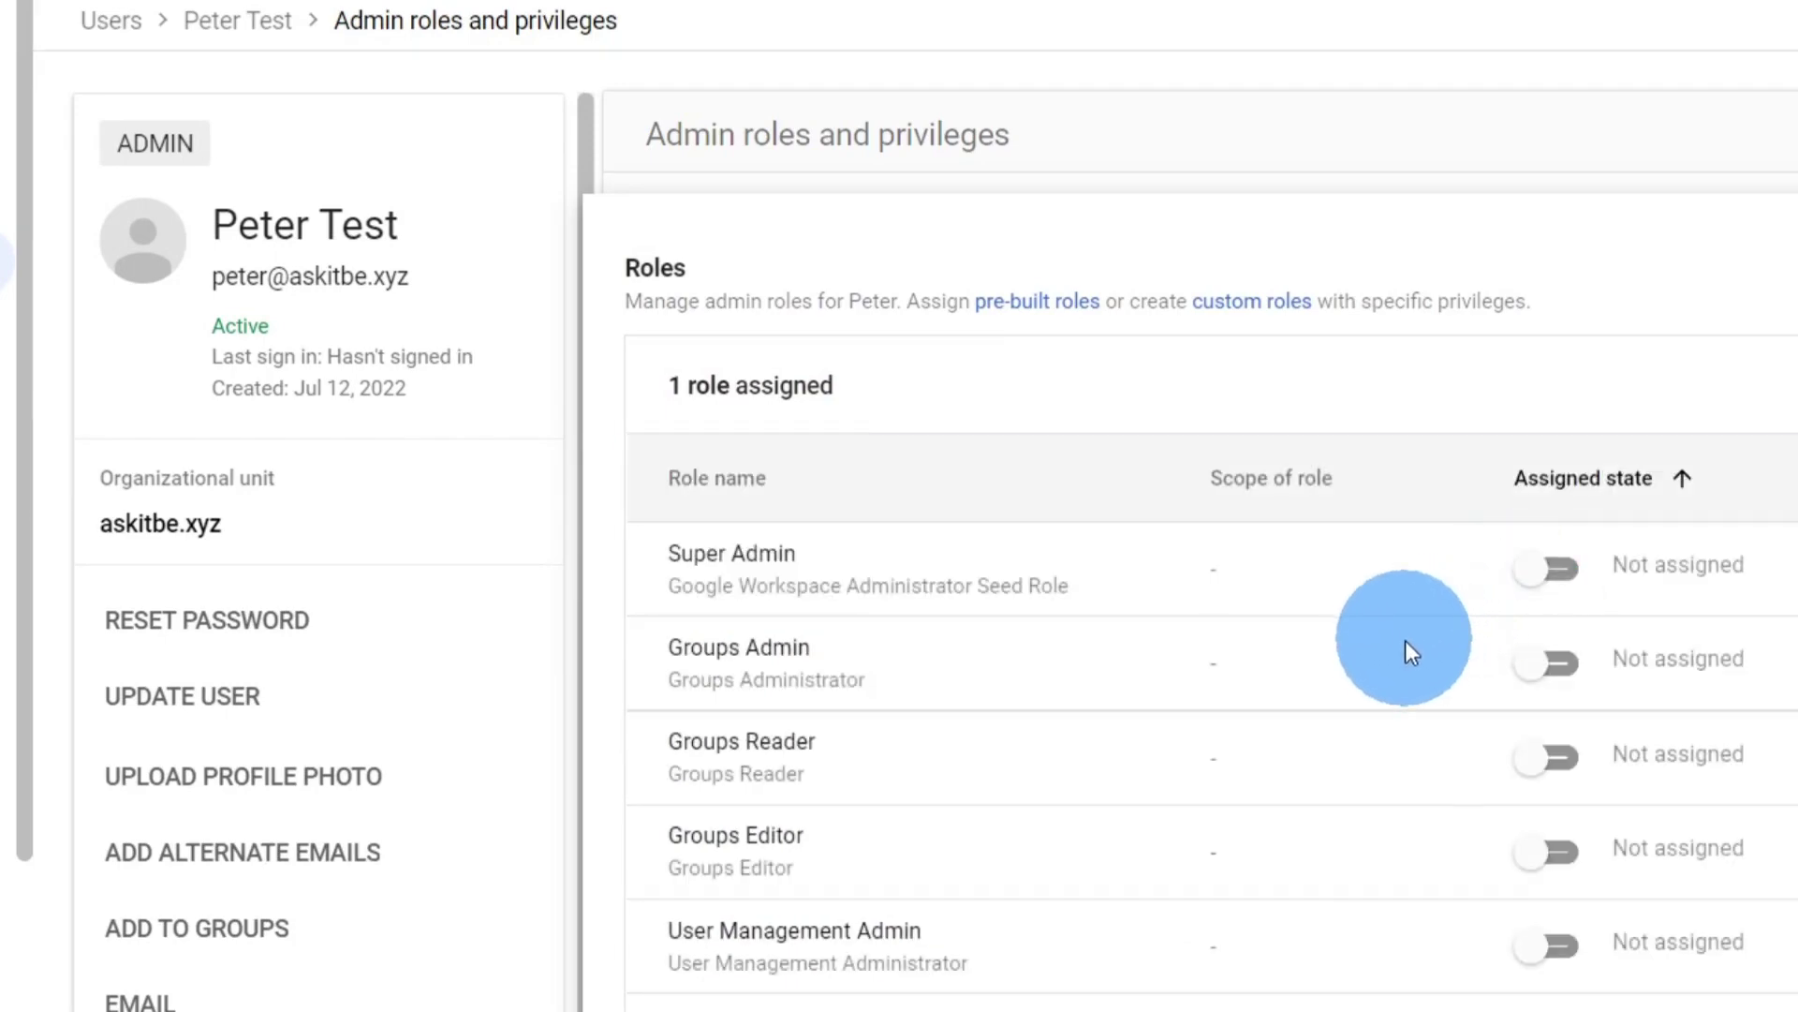
scroll(1390, 656, "down", 5)
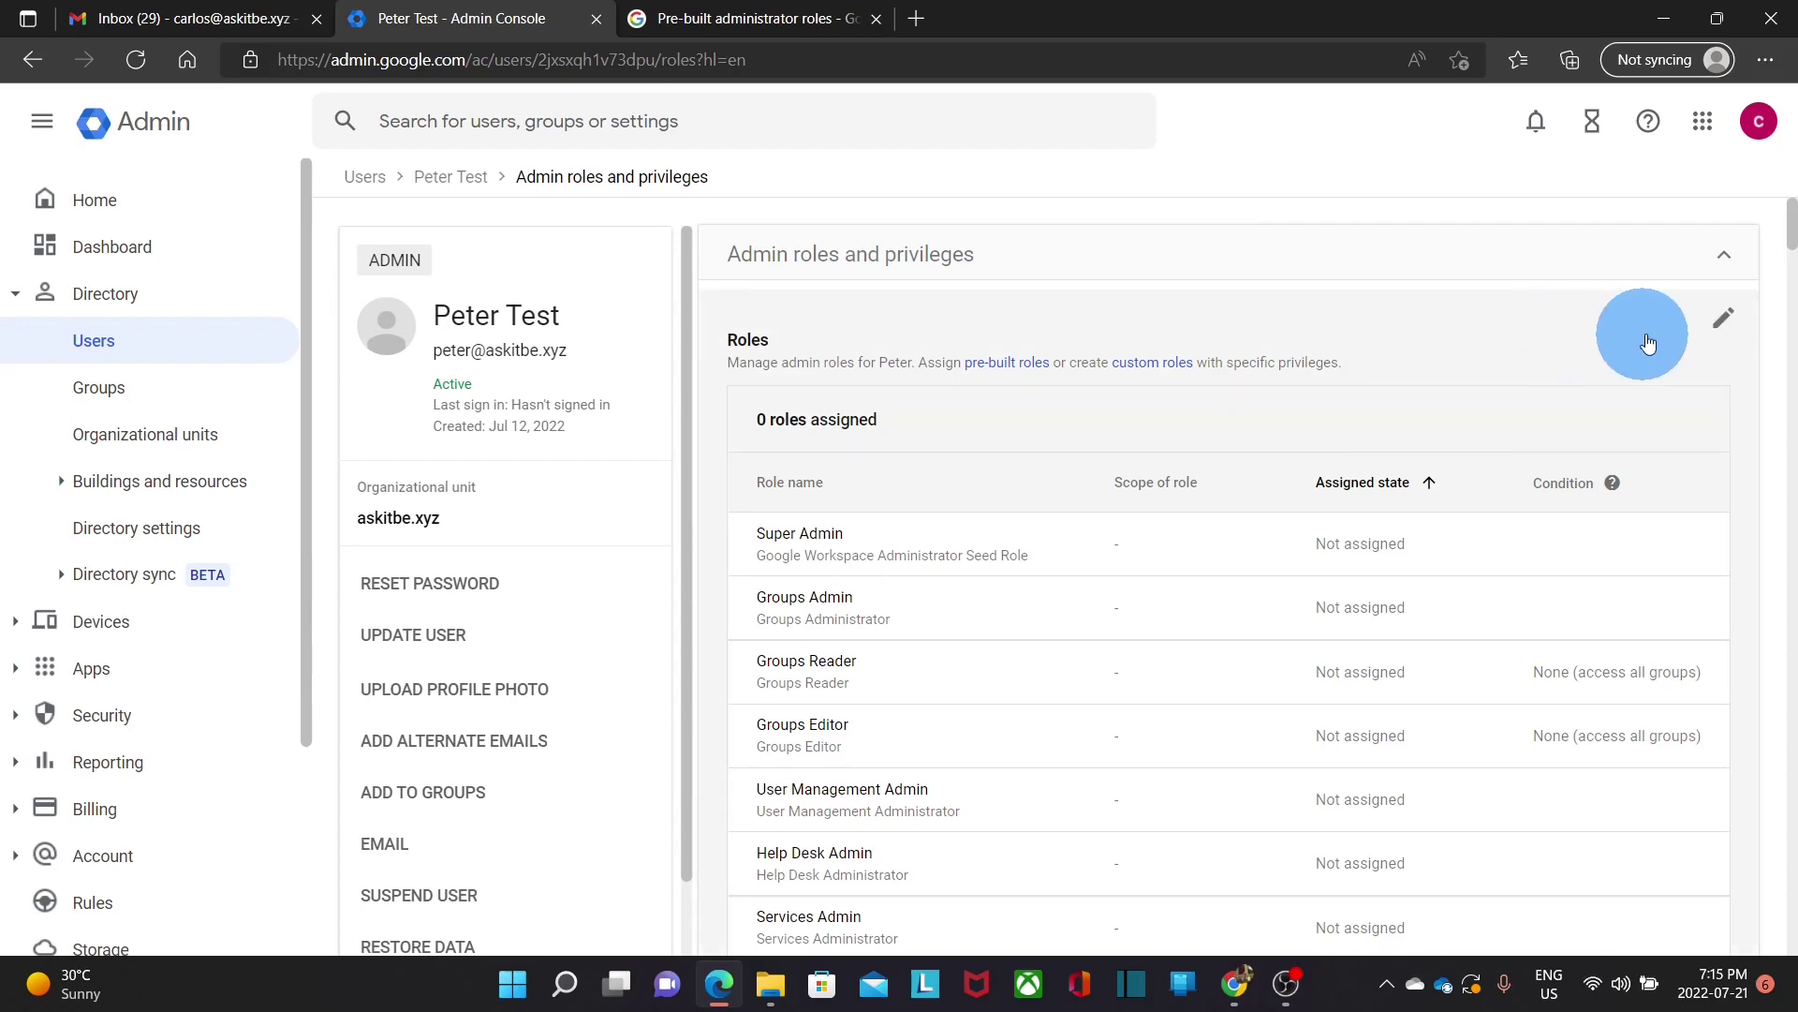
left_click(1725, 323)
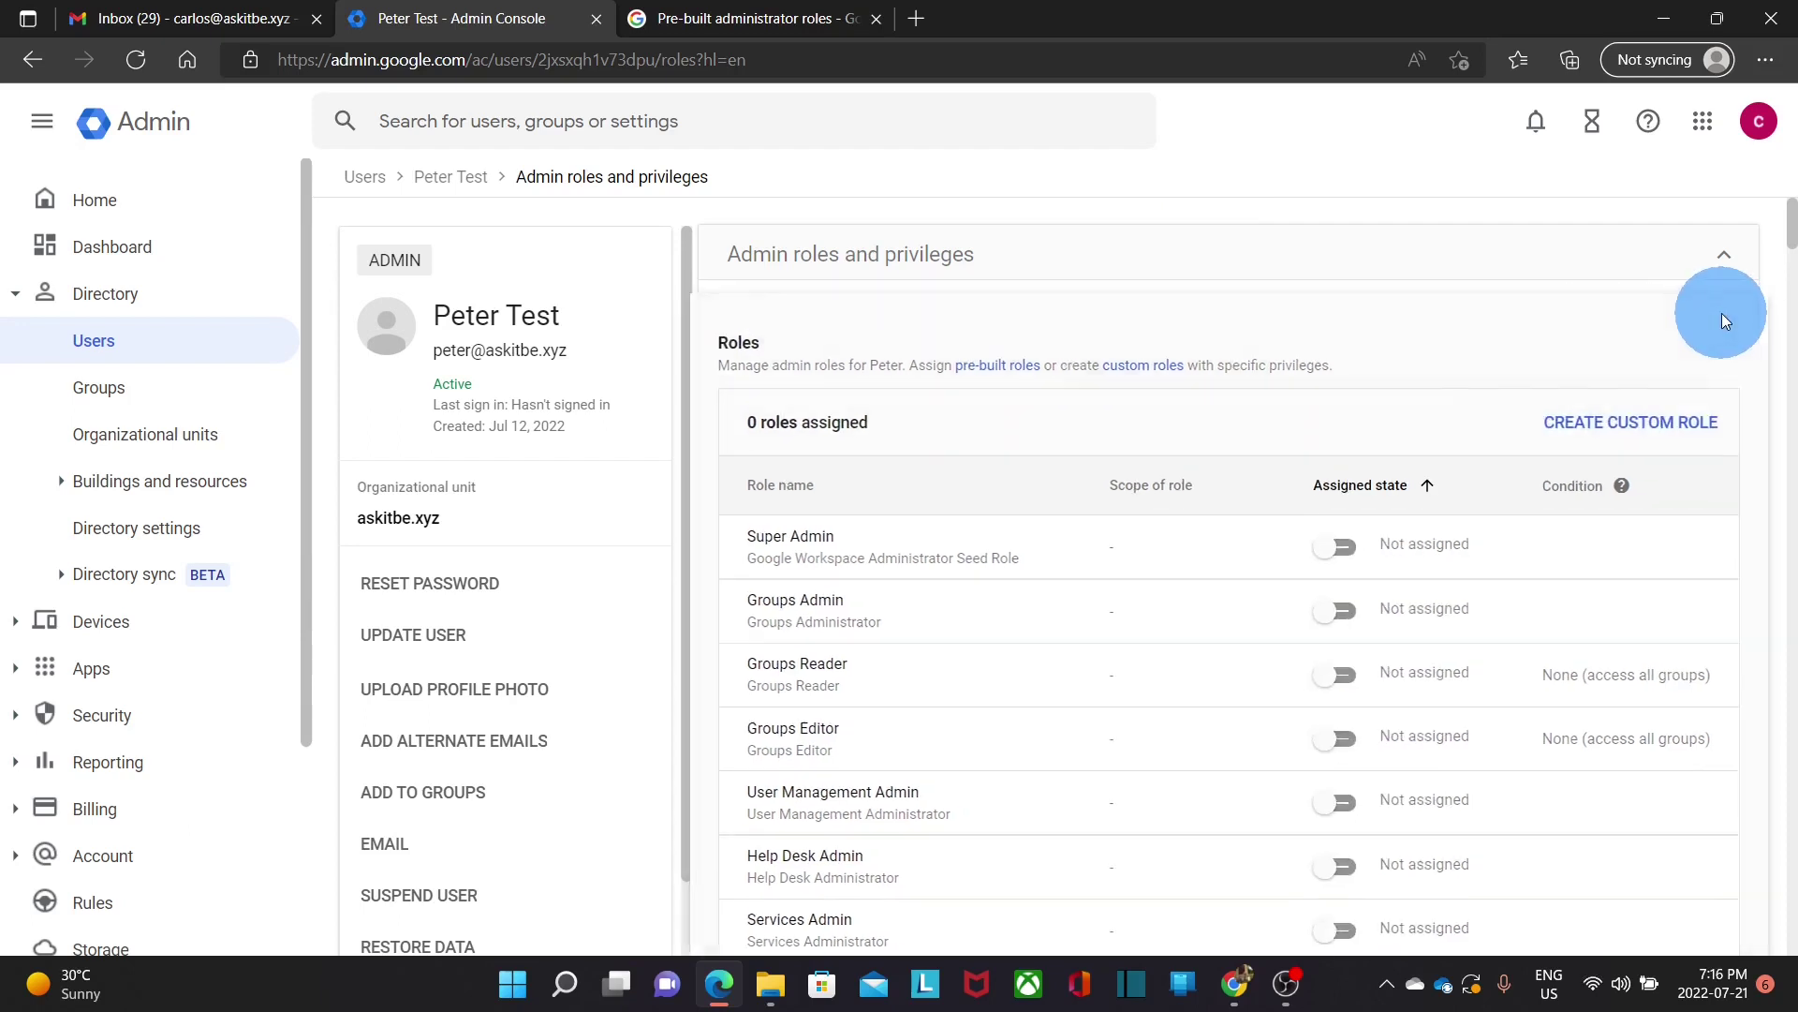
- Create a new custom role and enter 'Our Admin Role' as its name
left_click(1631, 428)
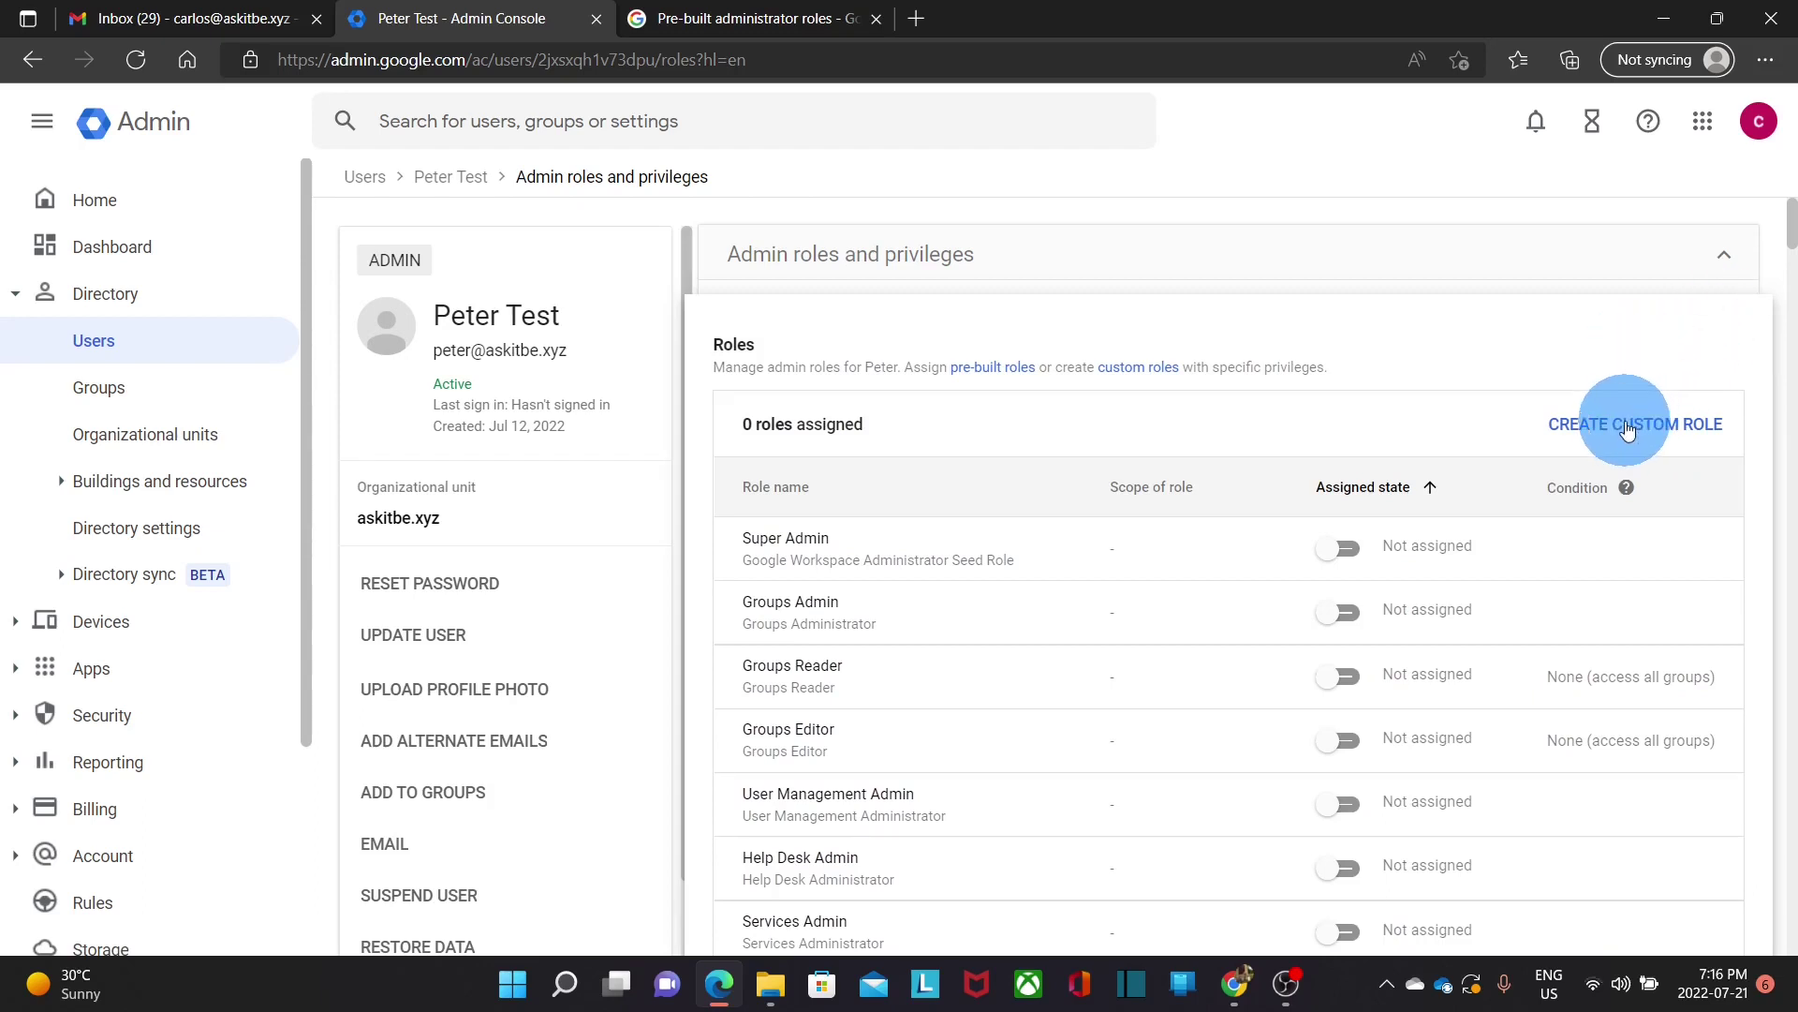
left_click(567, 376)
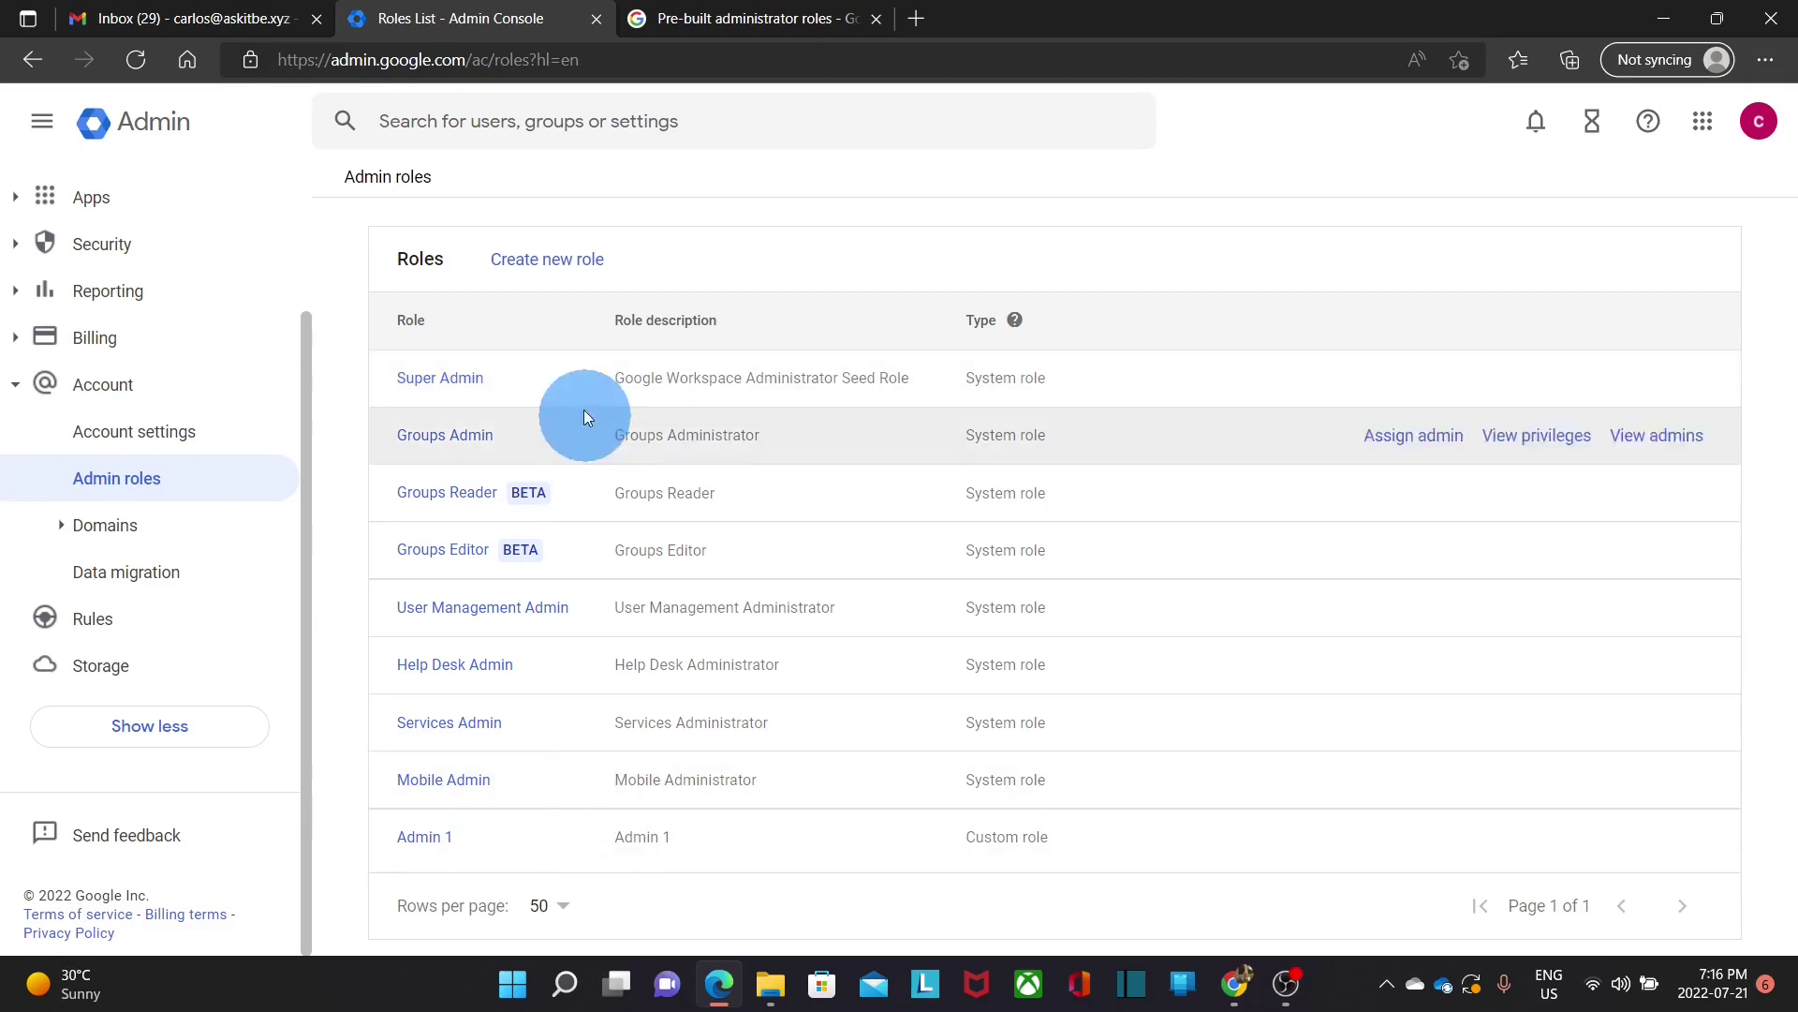
left_click(551, 269)
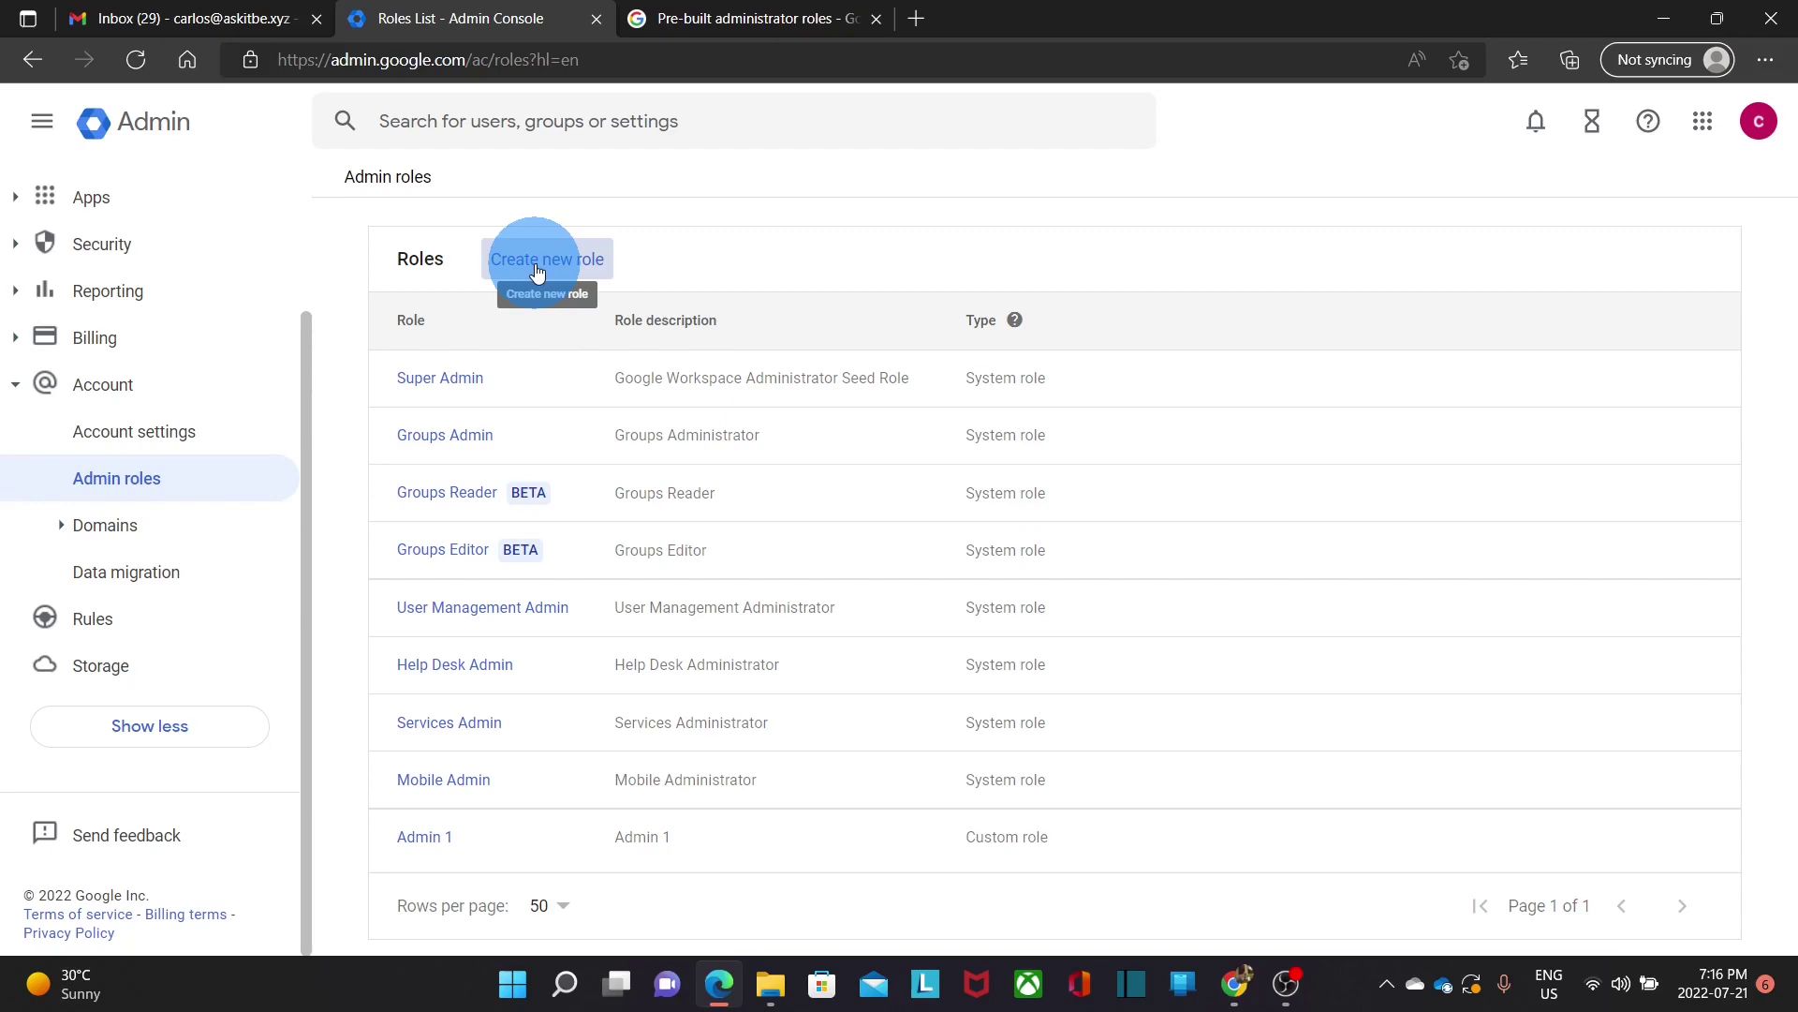
left_click(537, 267)
type("Our Admin Role")
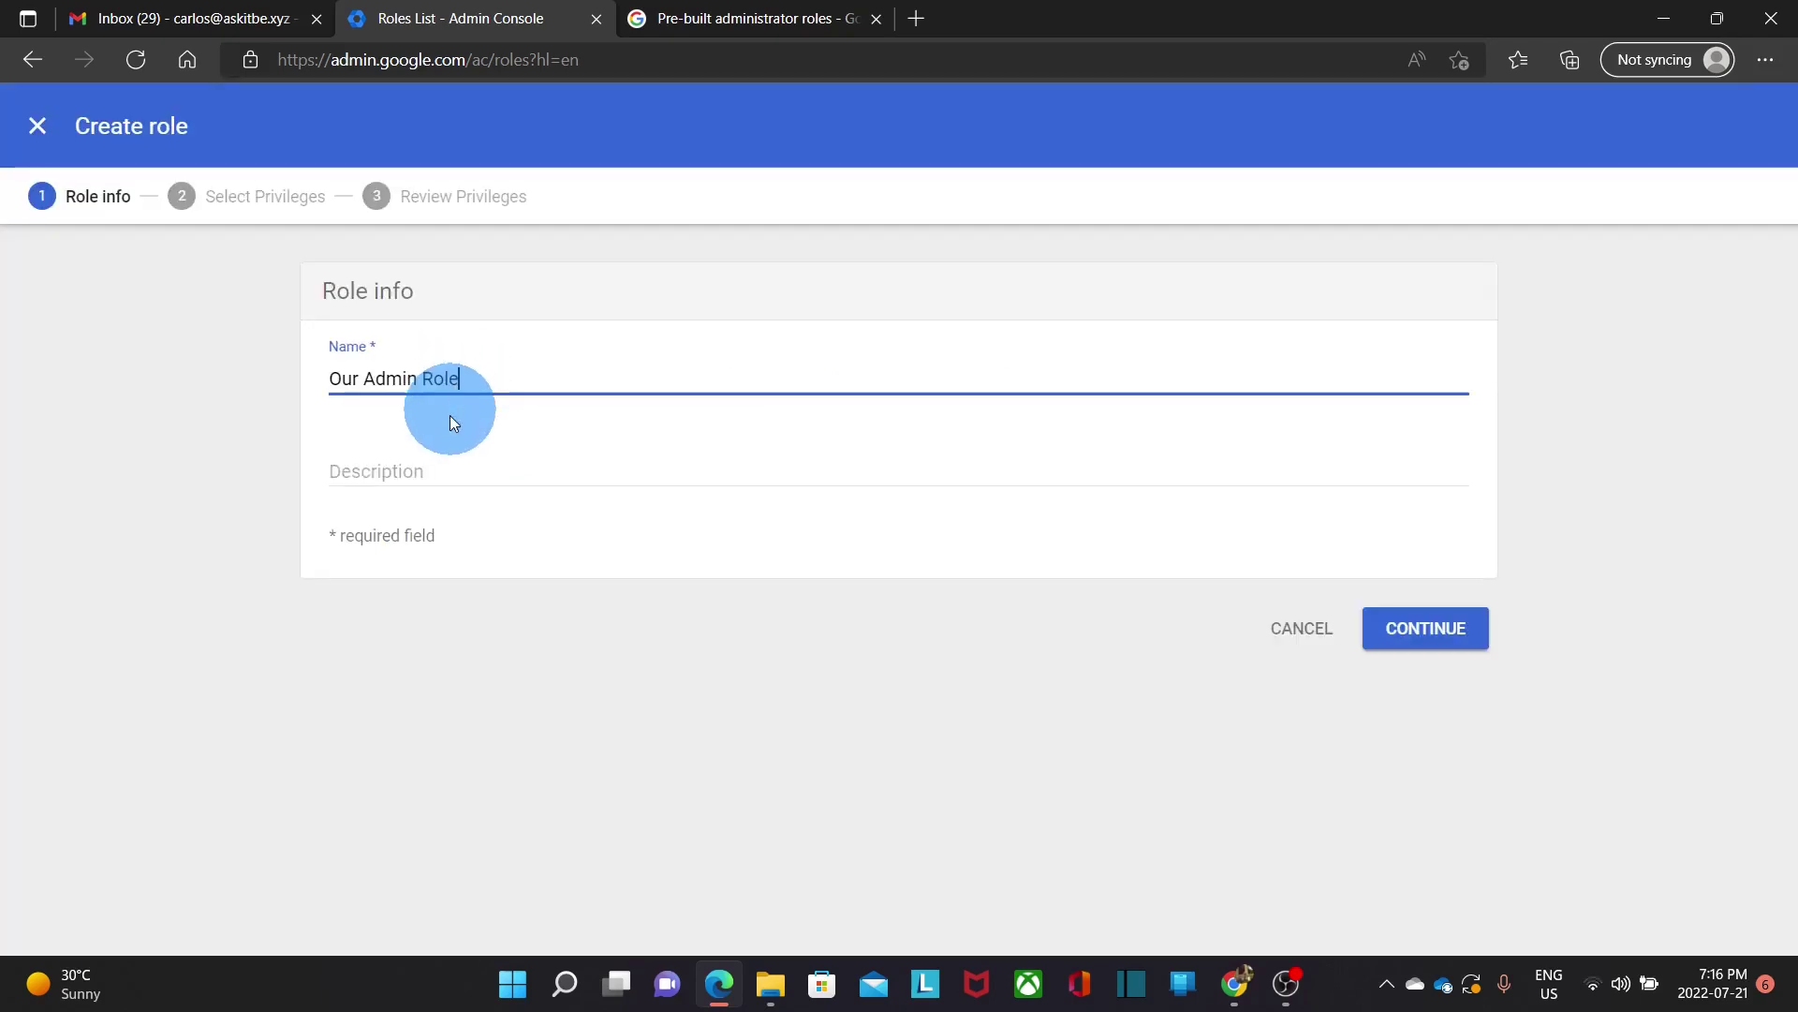
left_click(426, 463)
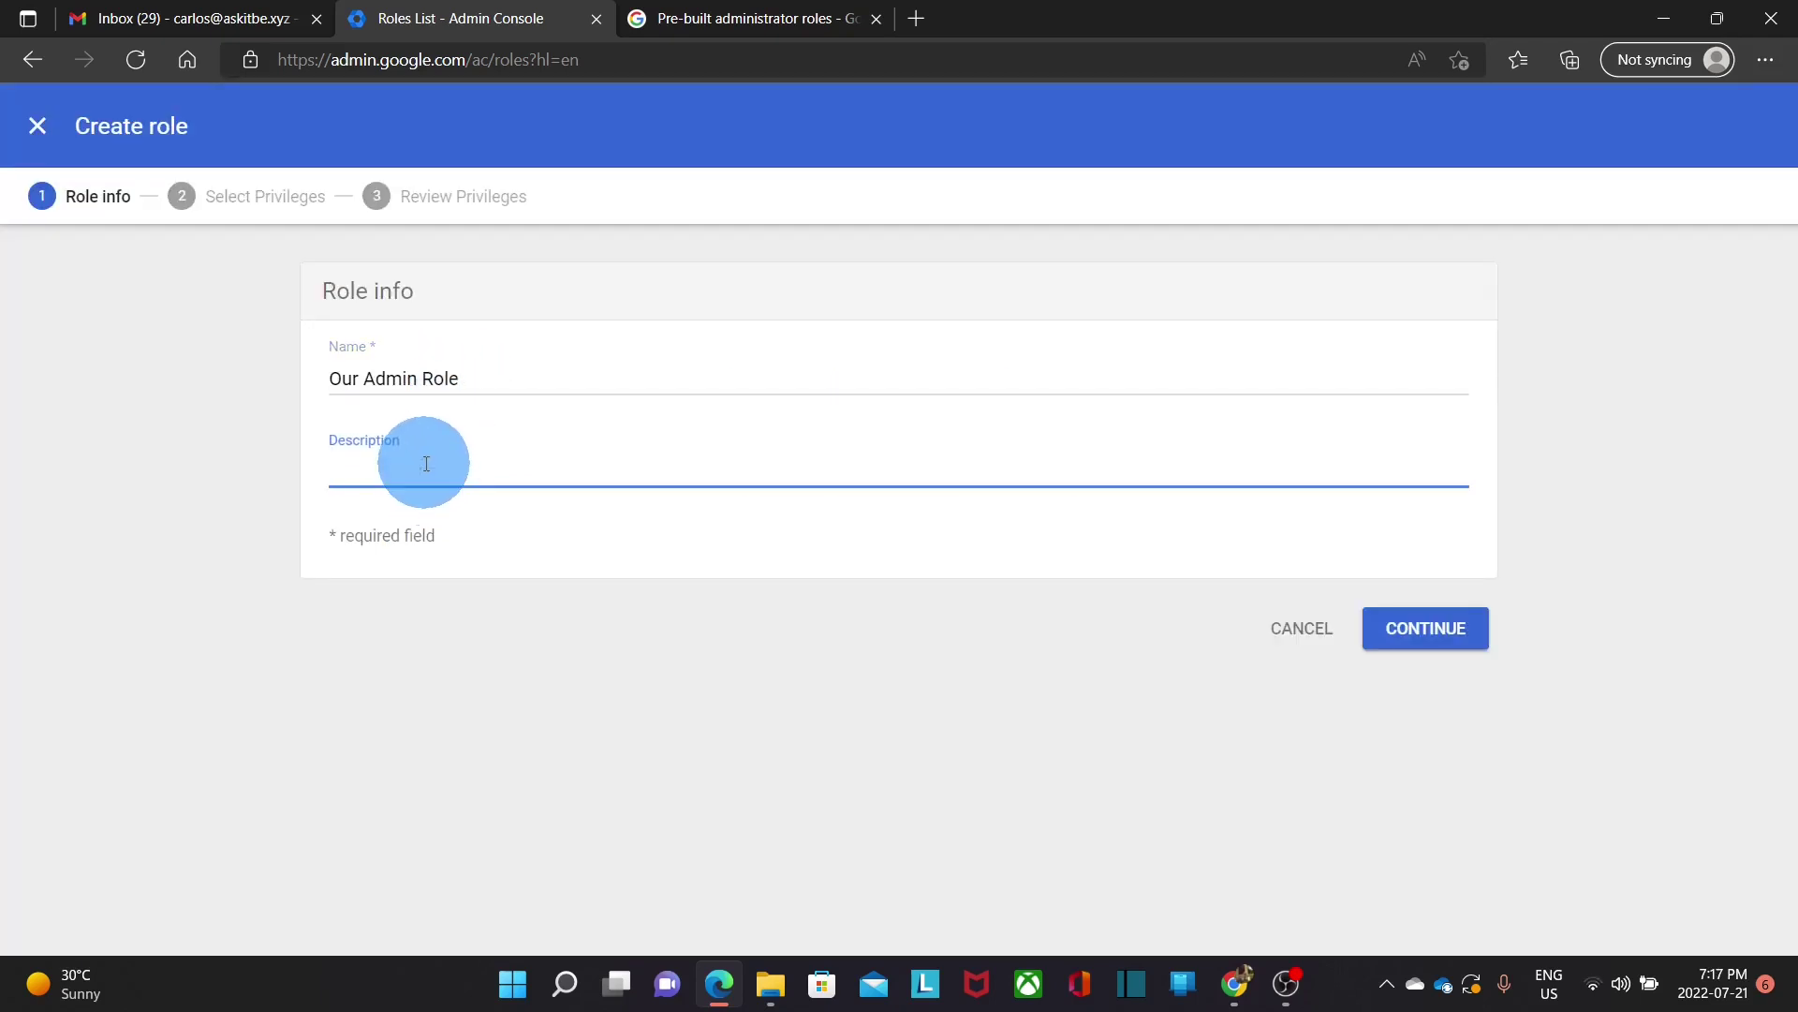
- Name the new custom role 'Our admin role' and move on to privilege selection
type("Our admin role")
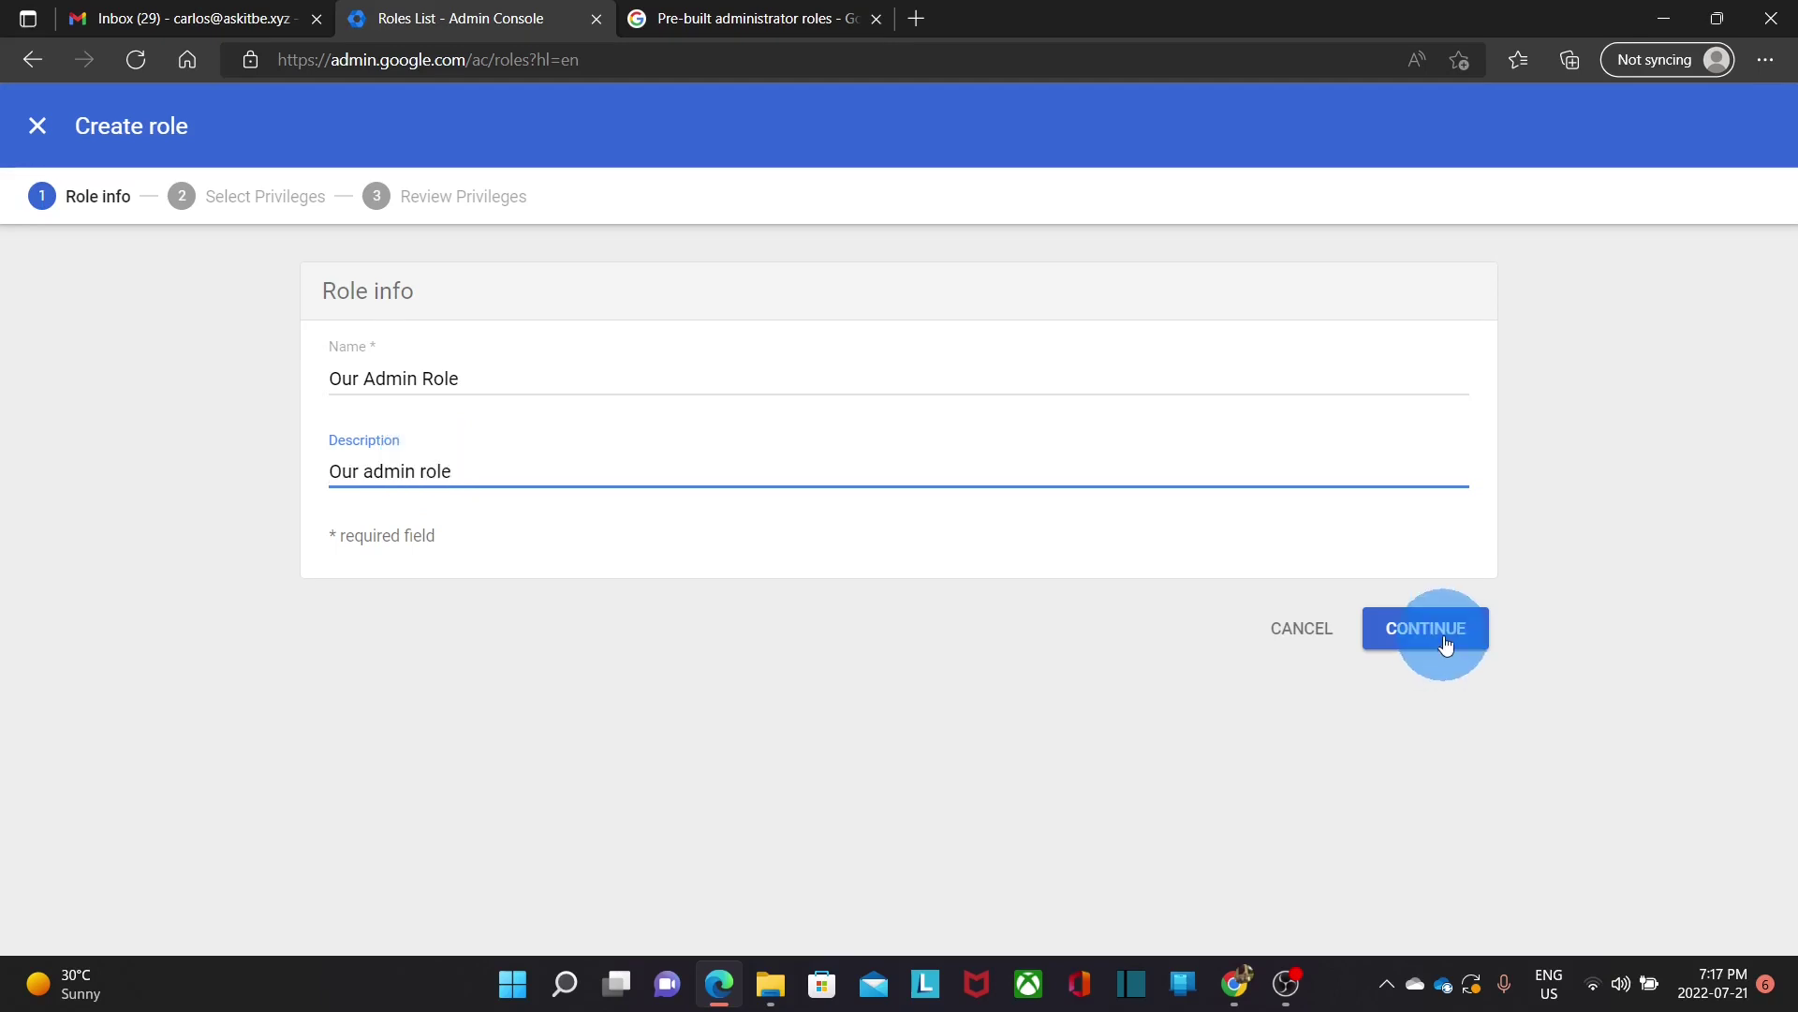
left_click(1444, 640)
scroll(796, 622, "down", 5)
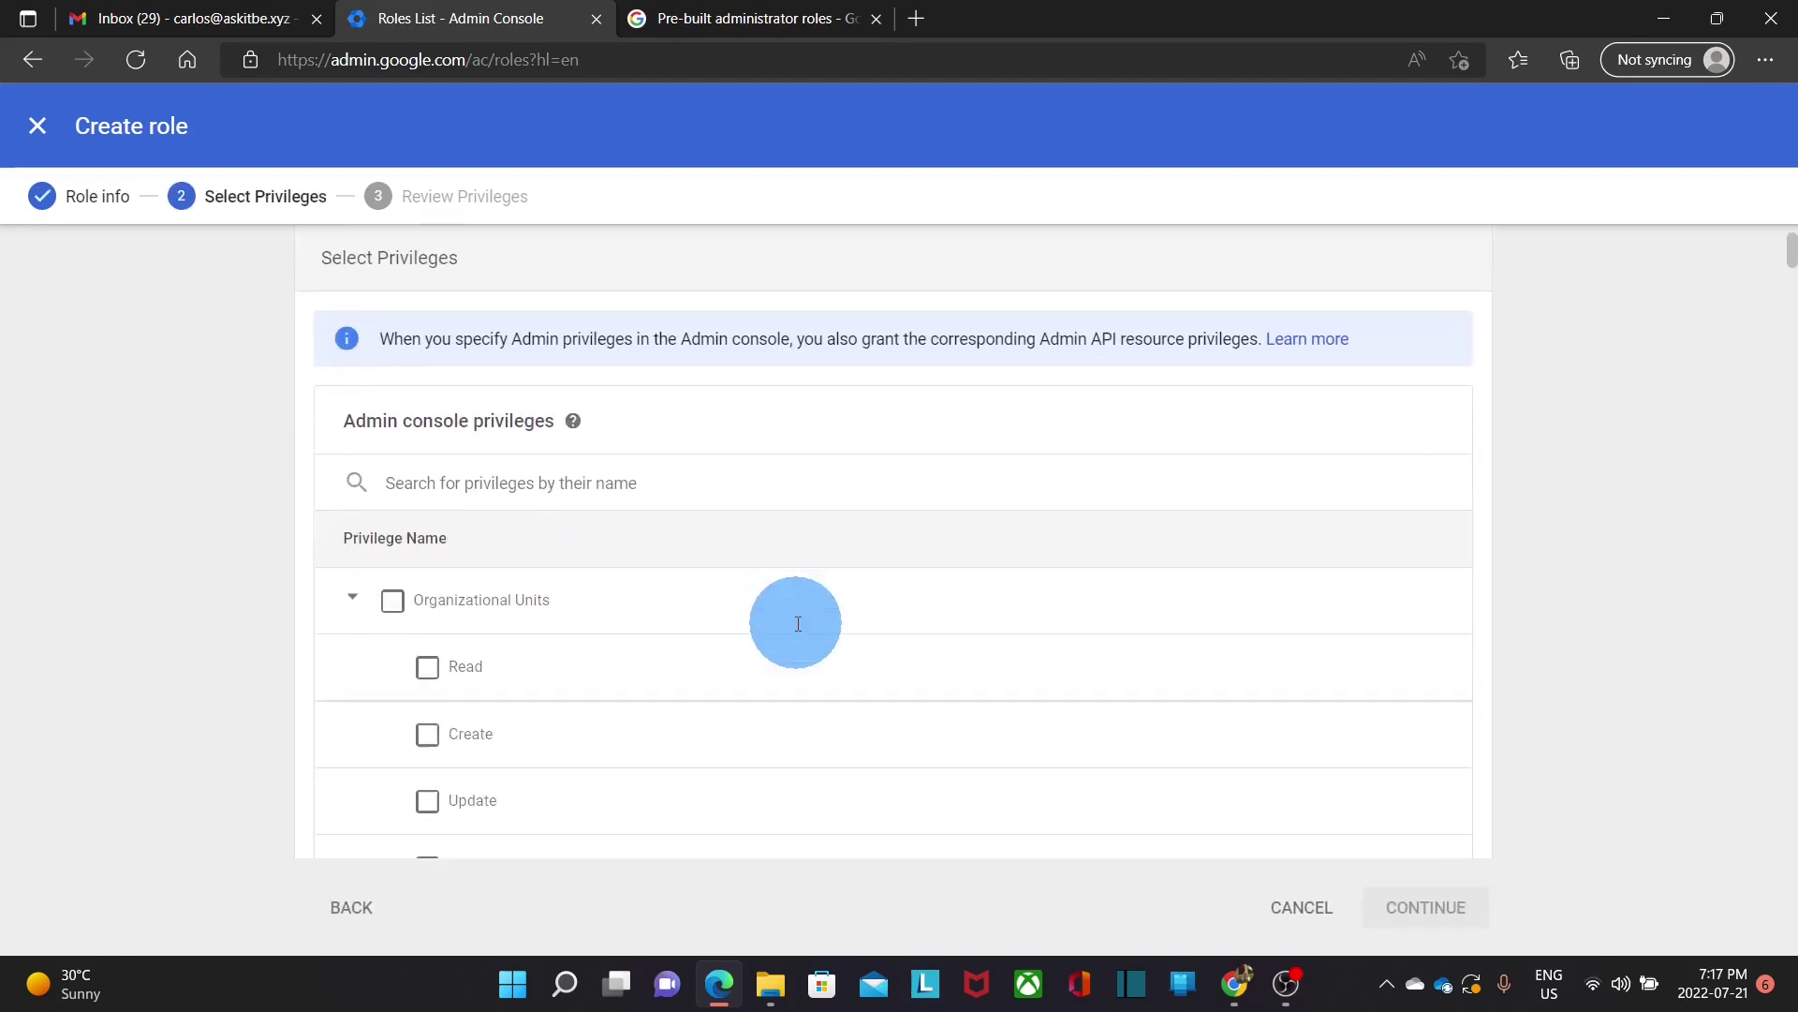
scroll(796, 622, "up", 1)
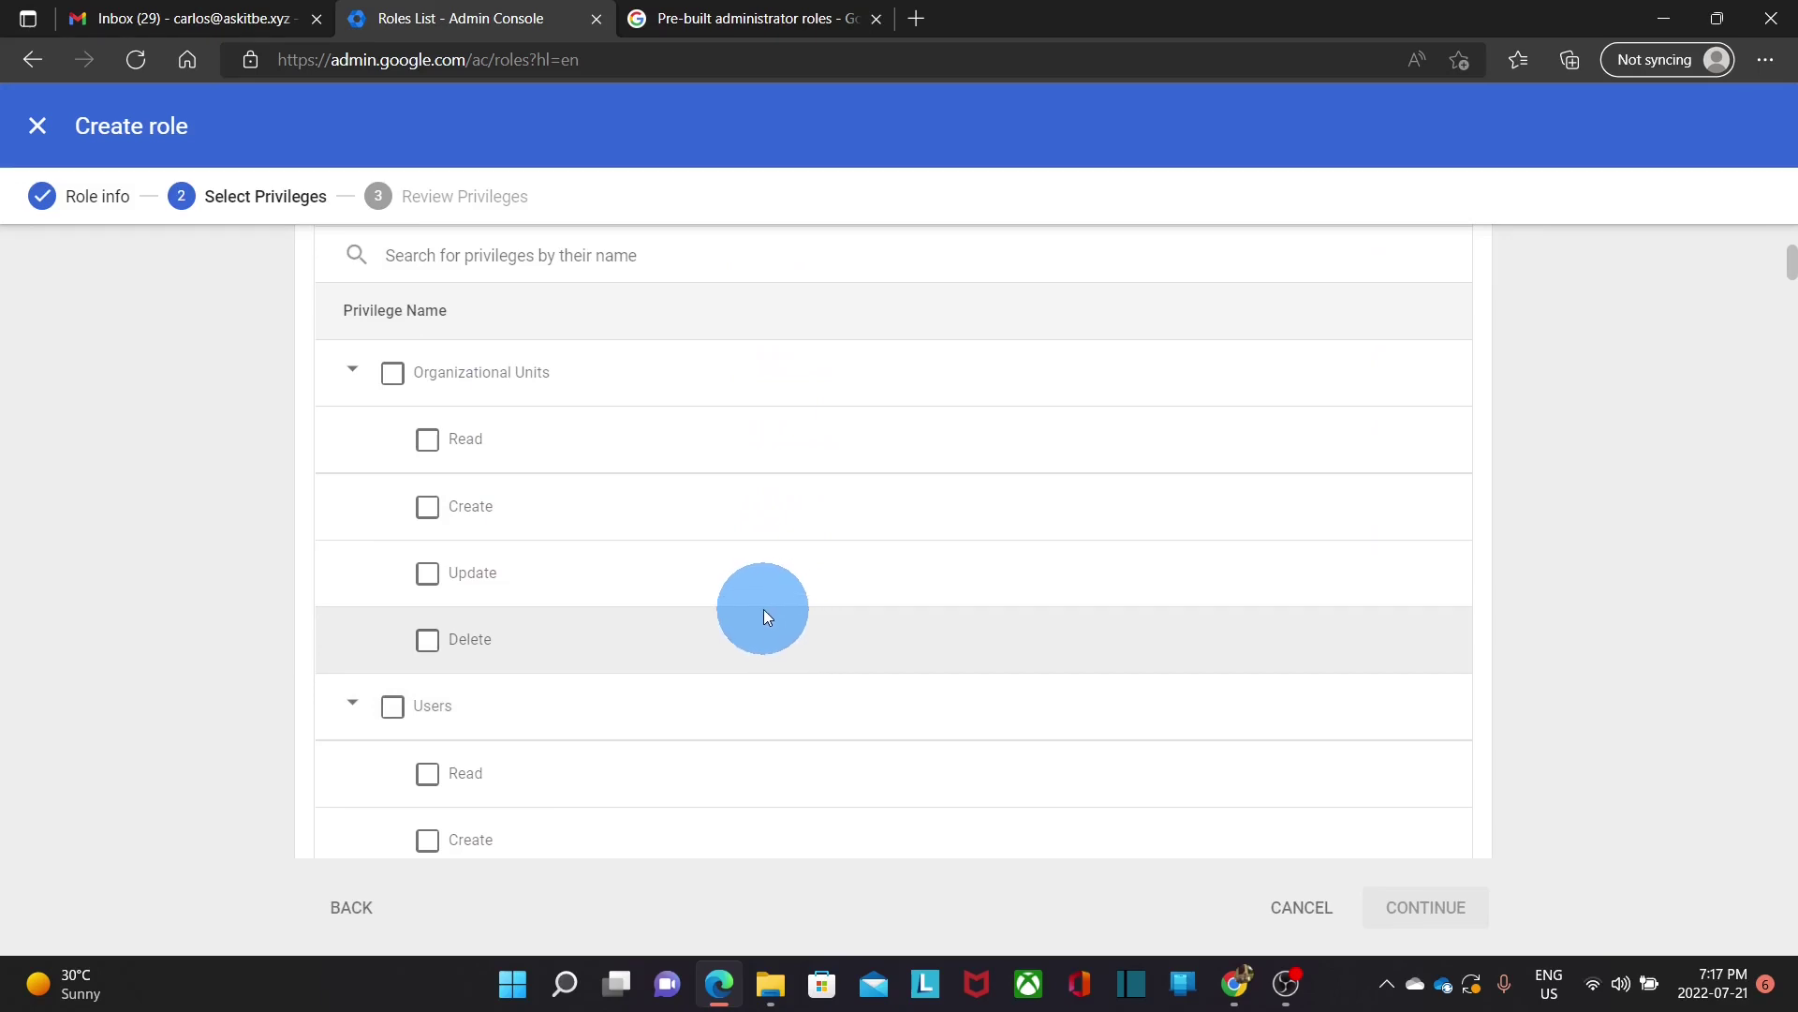
scroll(765, 615, "down", 2)
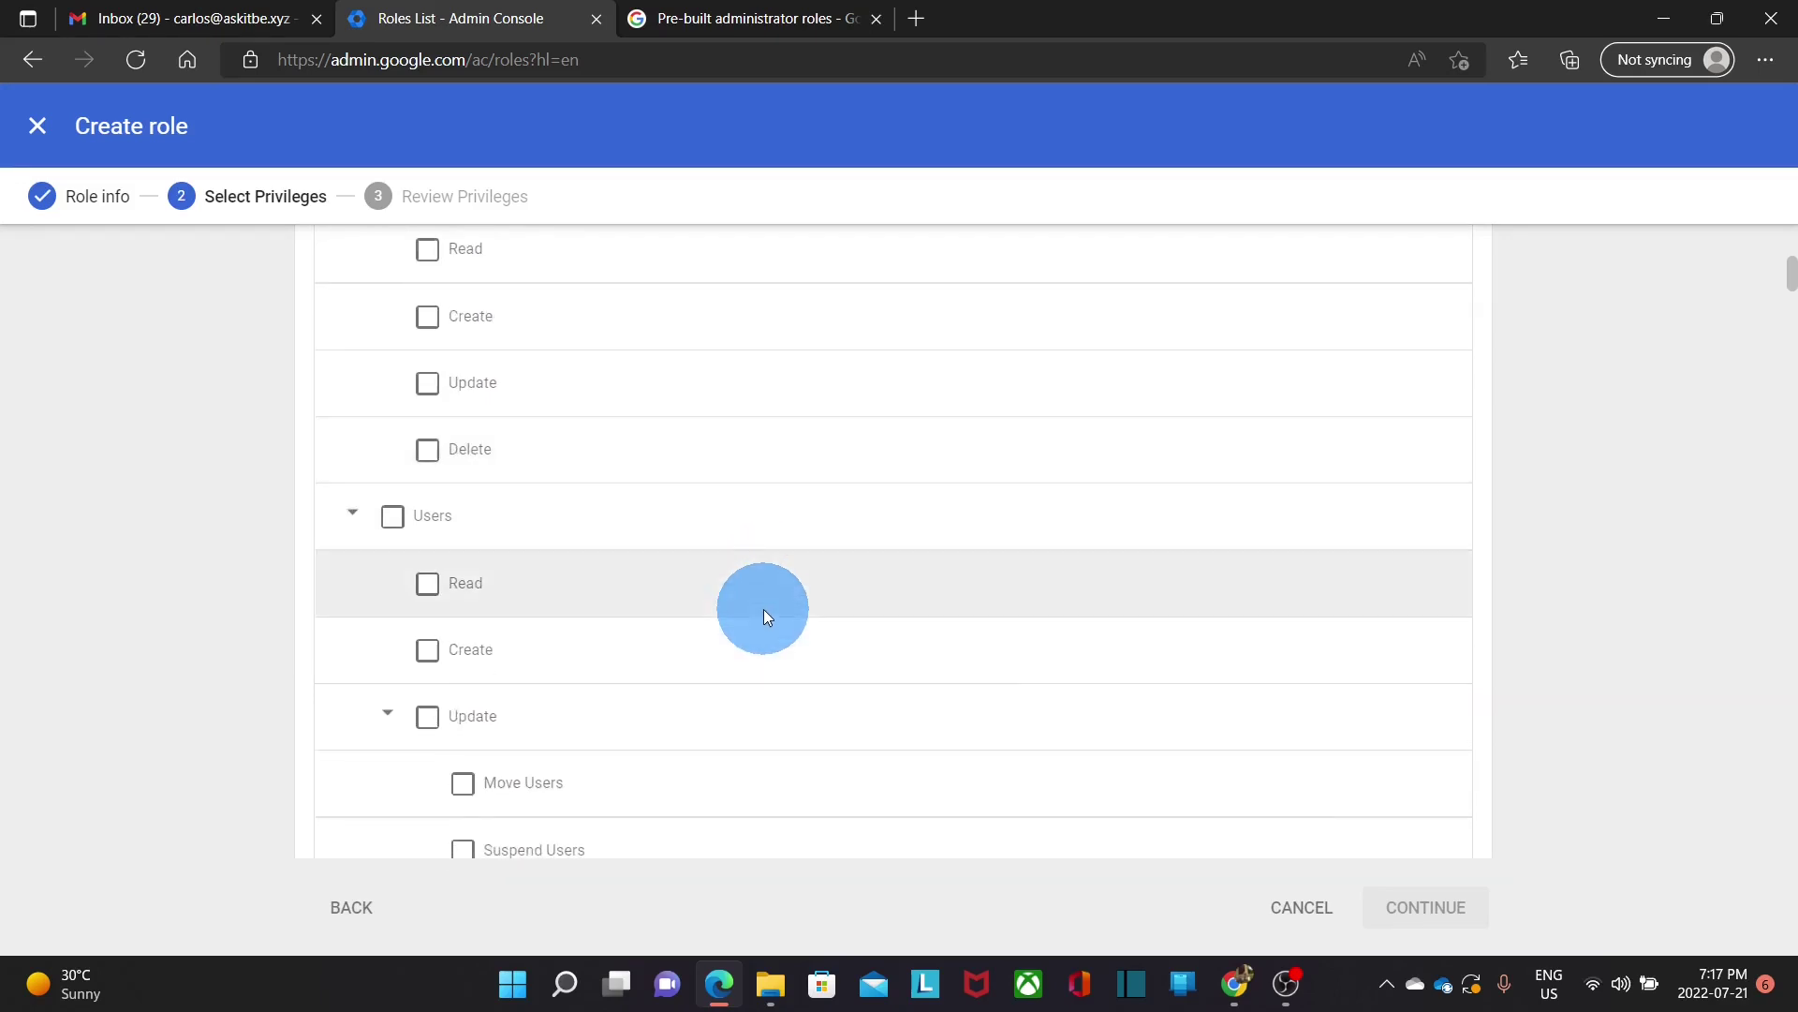
scroll(797, 640, "down", 3)
scroll(794, 633, "up", 1)
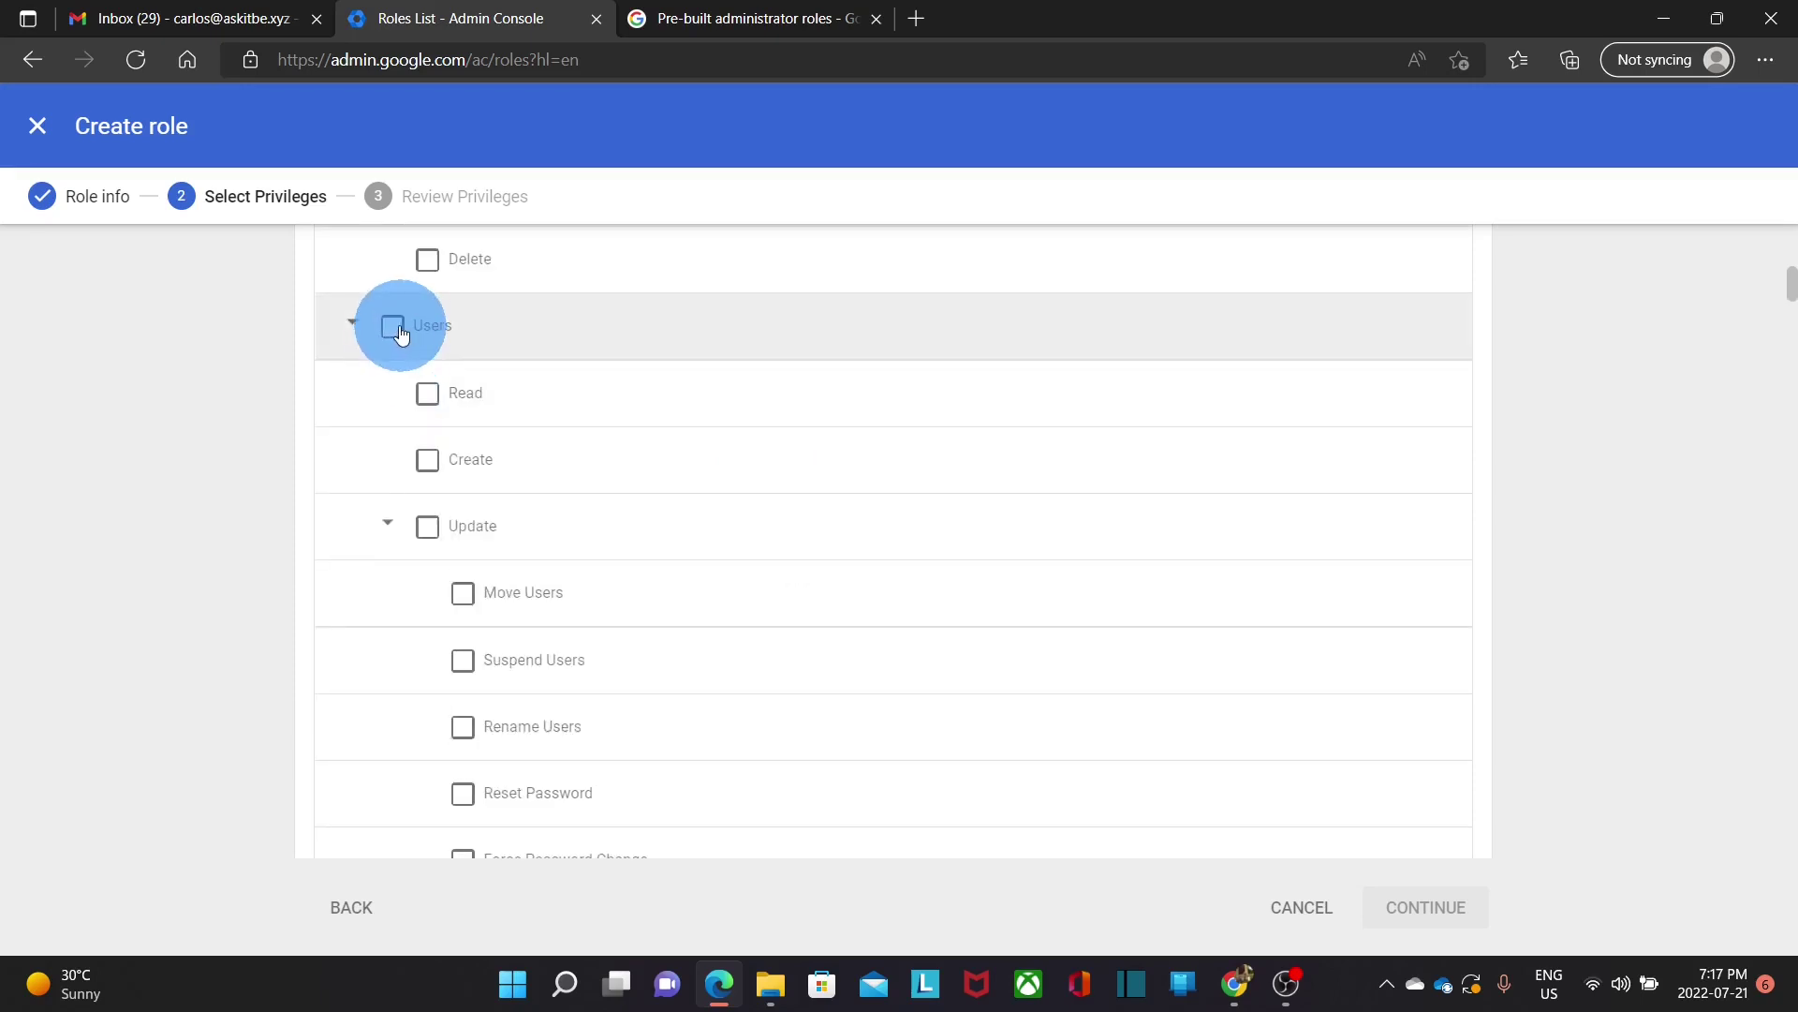
- Grant all Users privileges, Contacts Settings Message and Gmail Settings, then continue to review
left_click(394, 335)
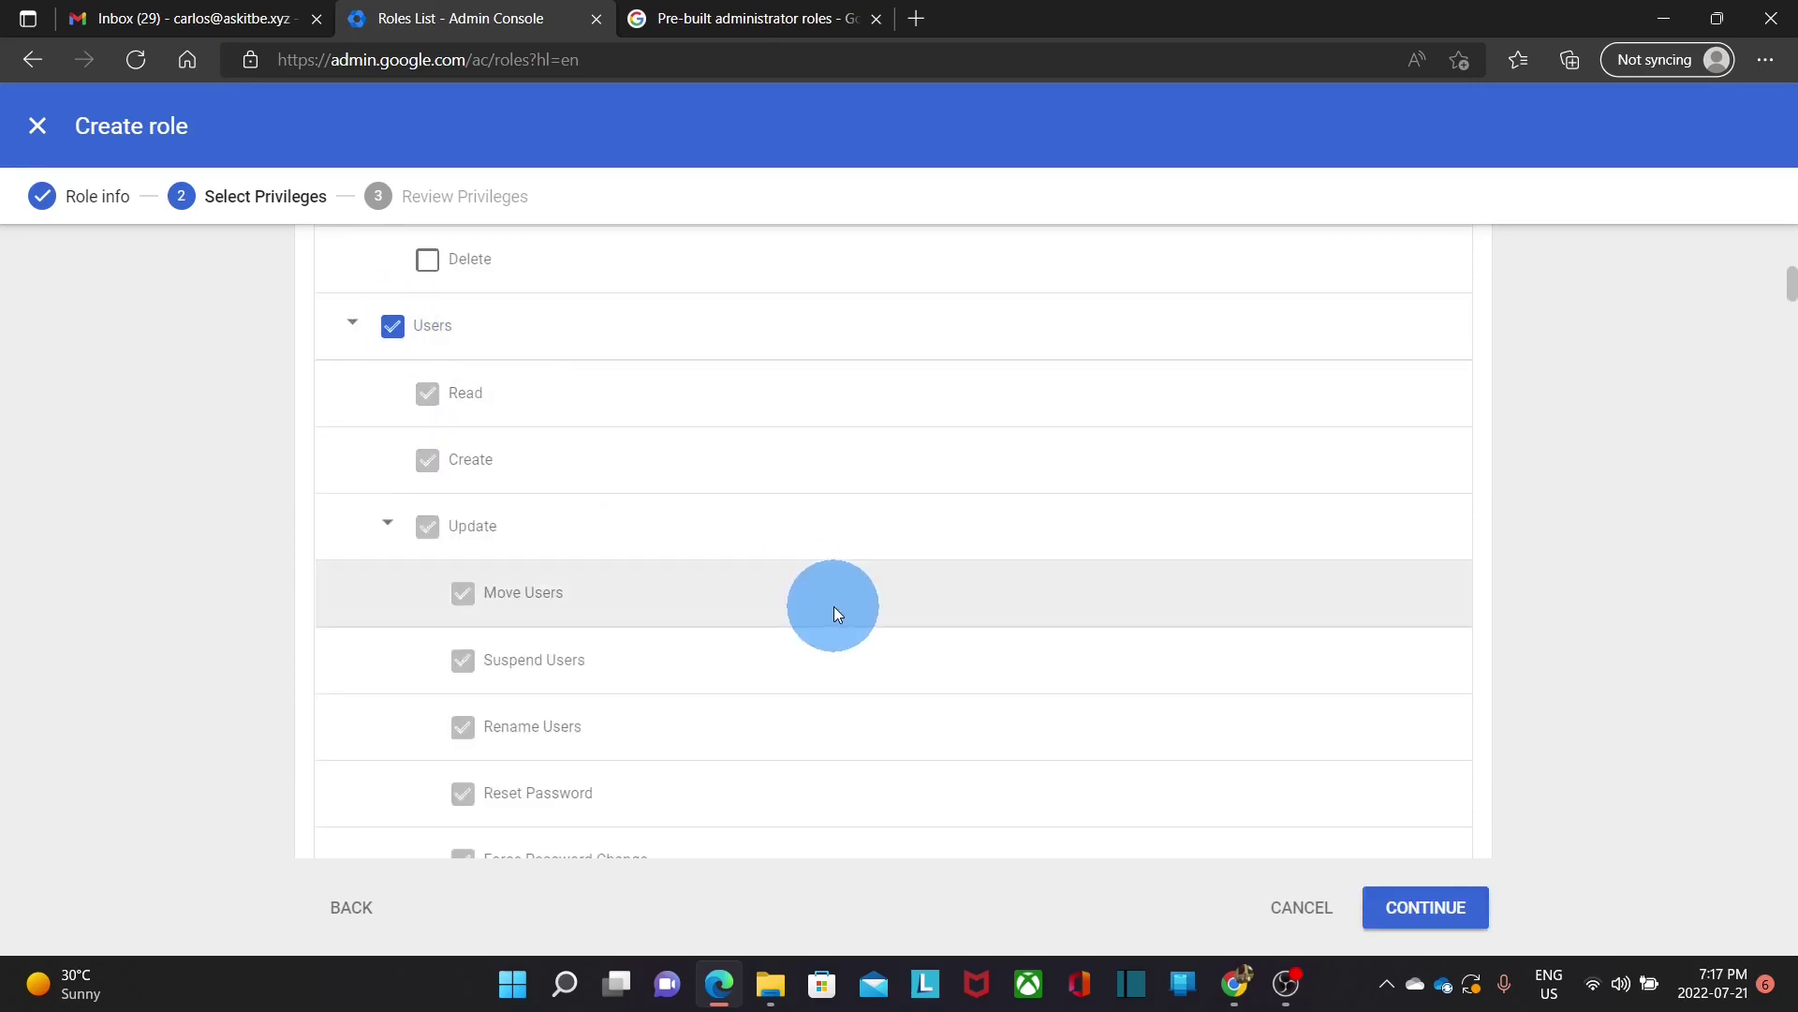
scroll(834, 605, "down", 10)
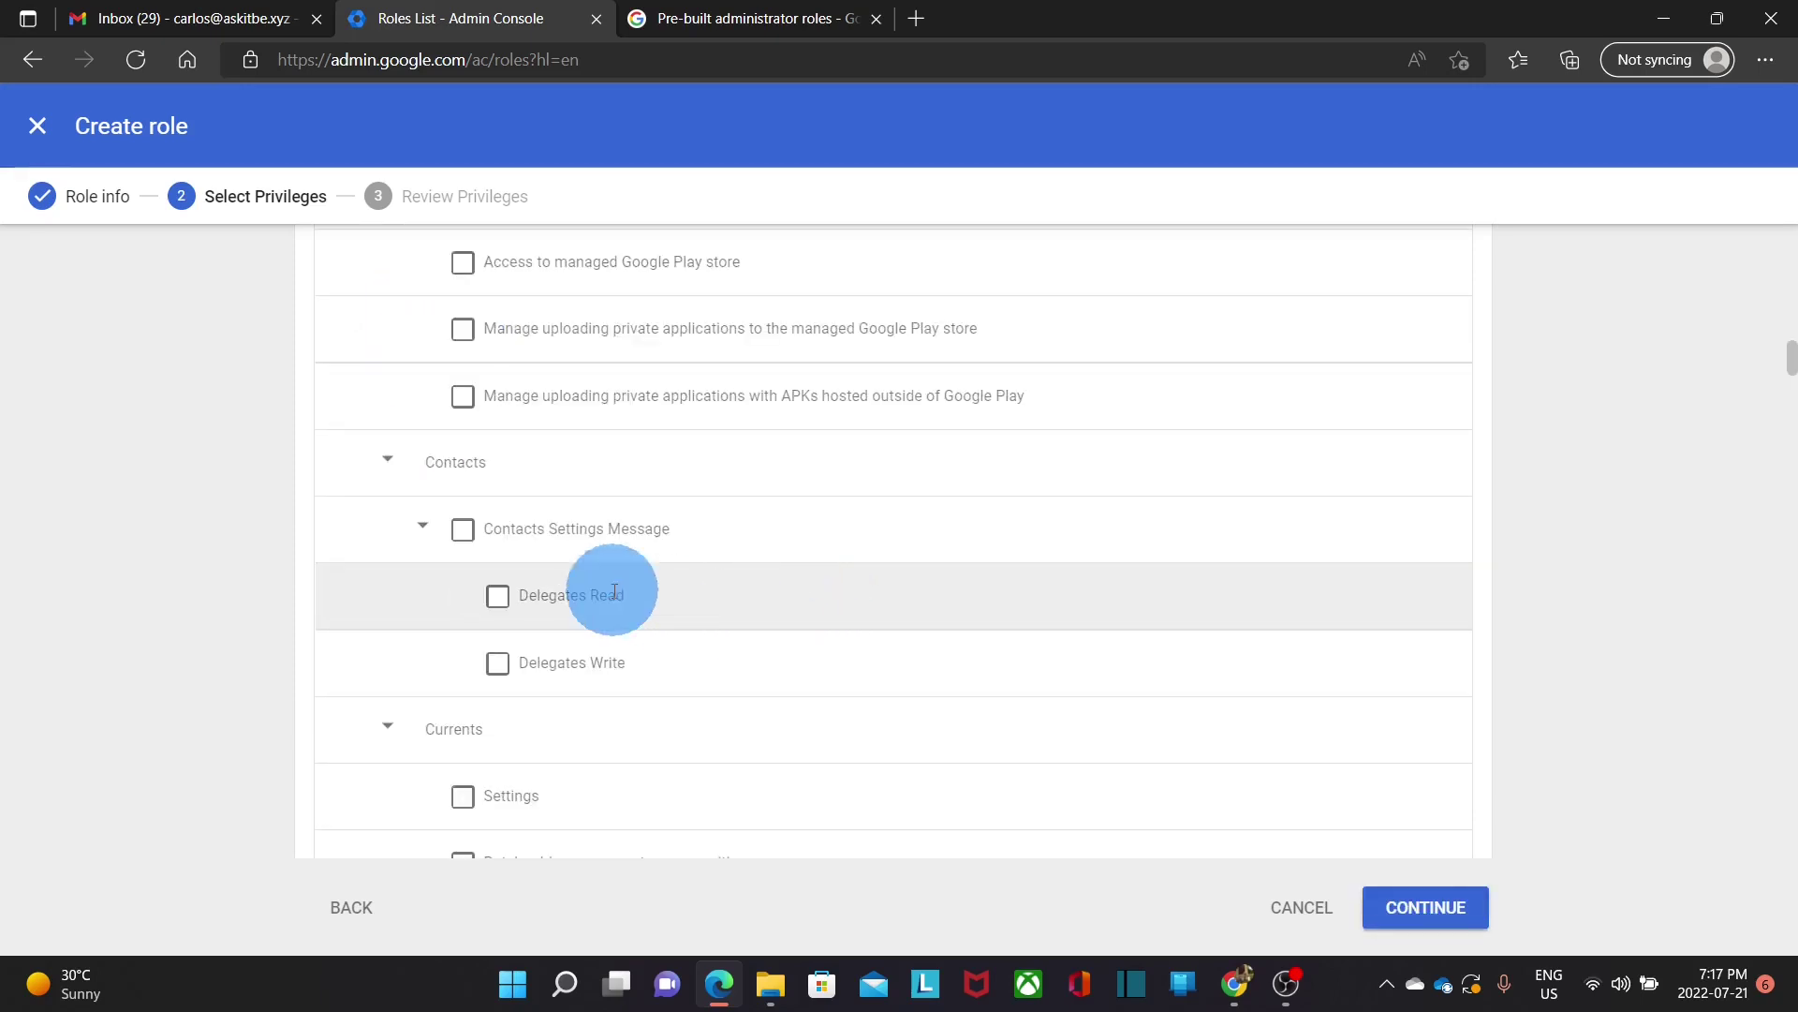
left_click(468, 555)
scroll(968, 690, "down", 8)
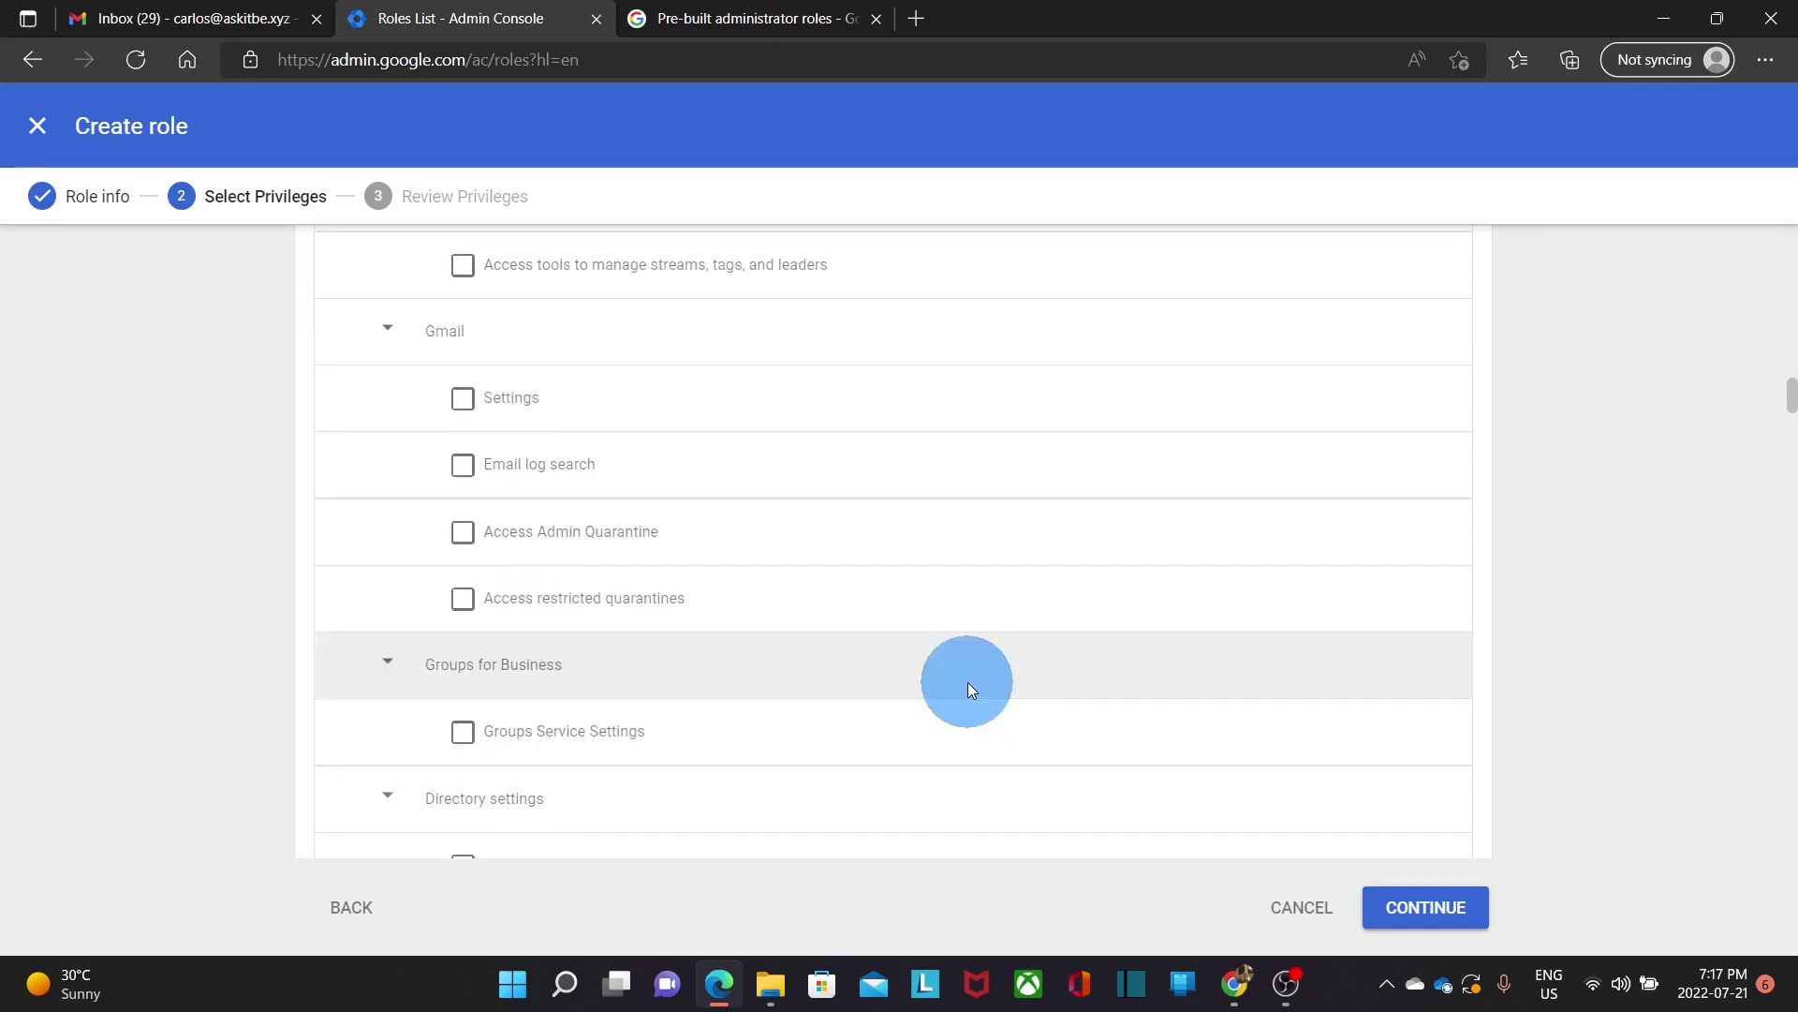
left_click(463, 401)
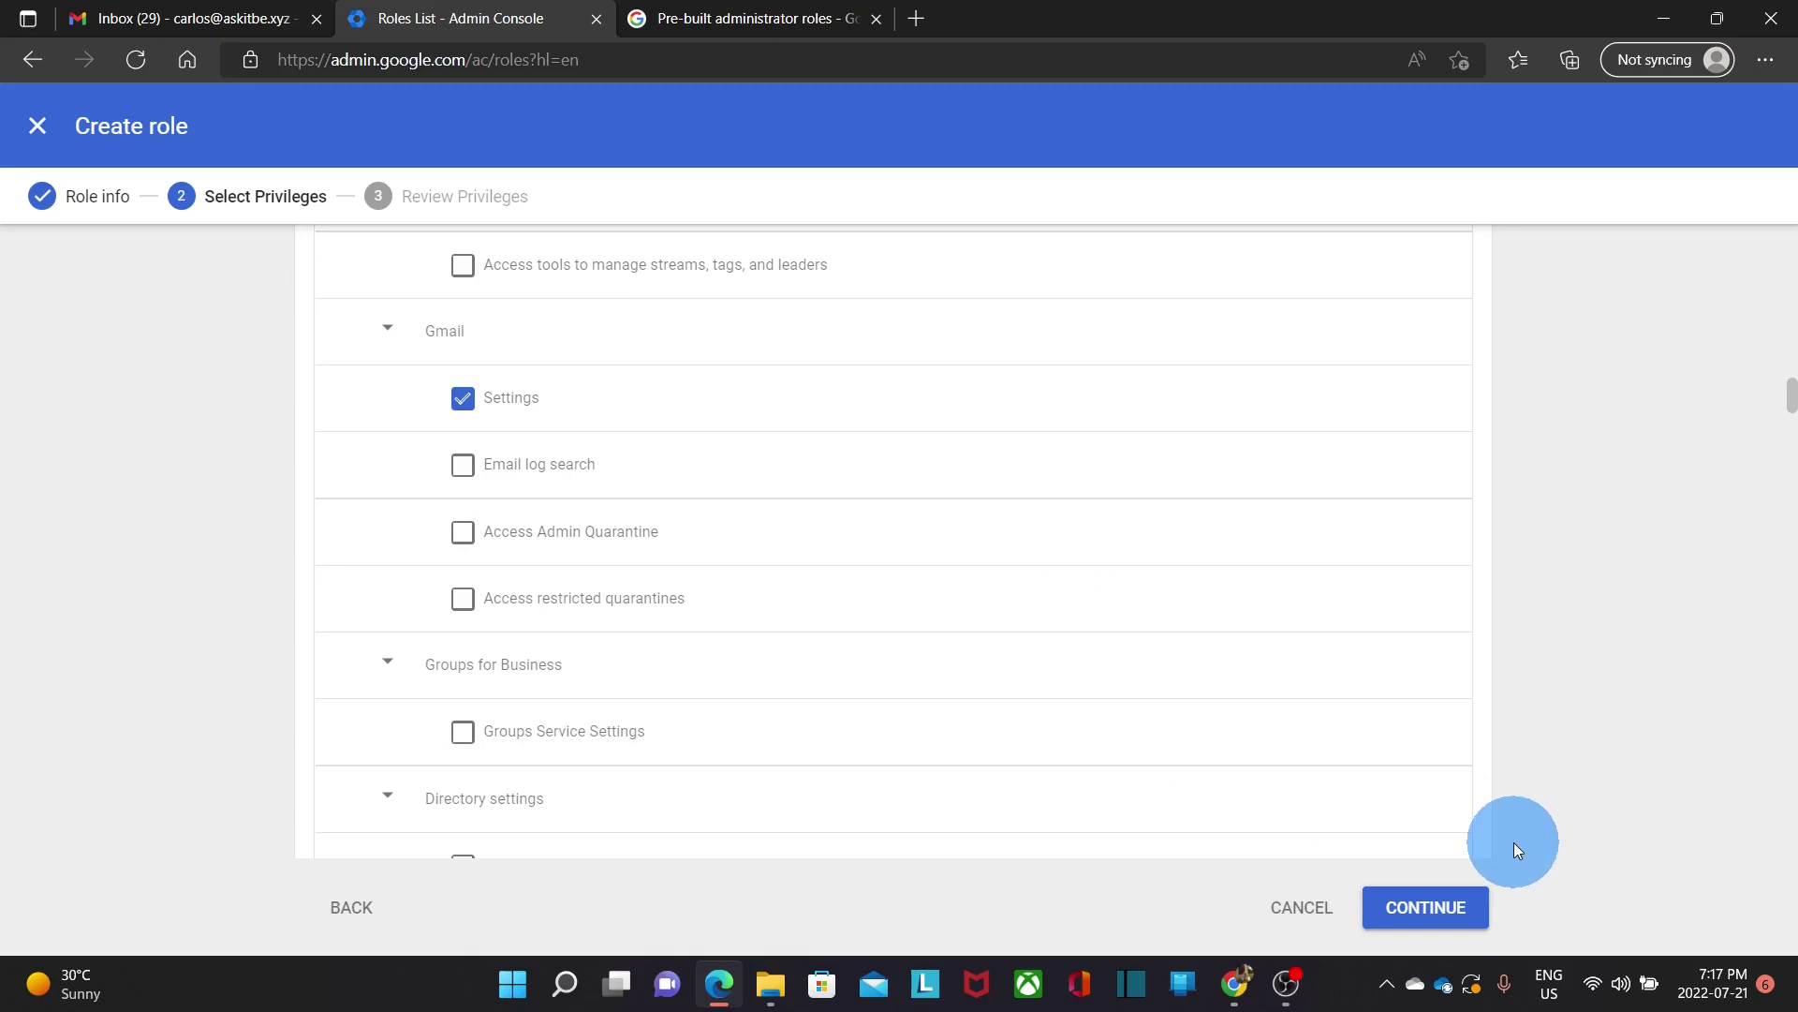
left_click(1433, 915)
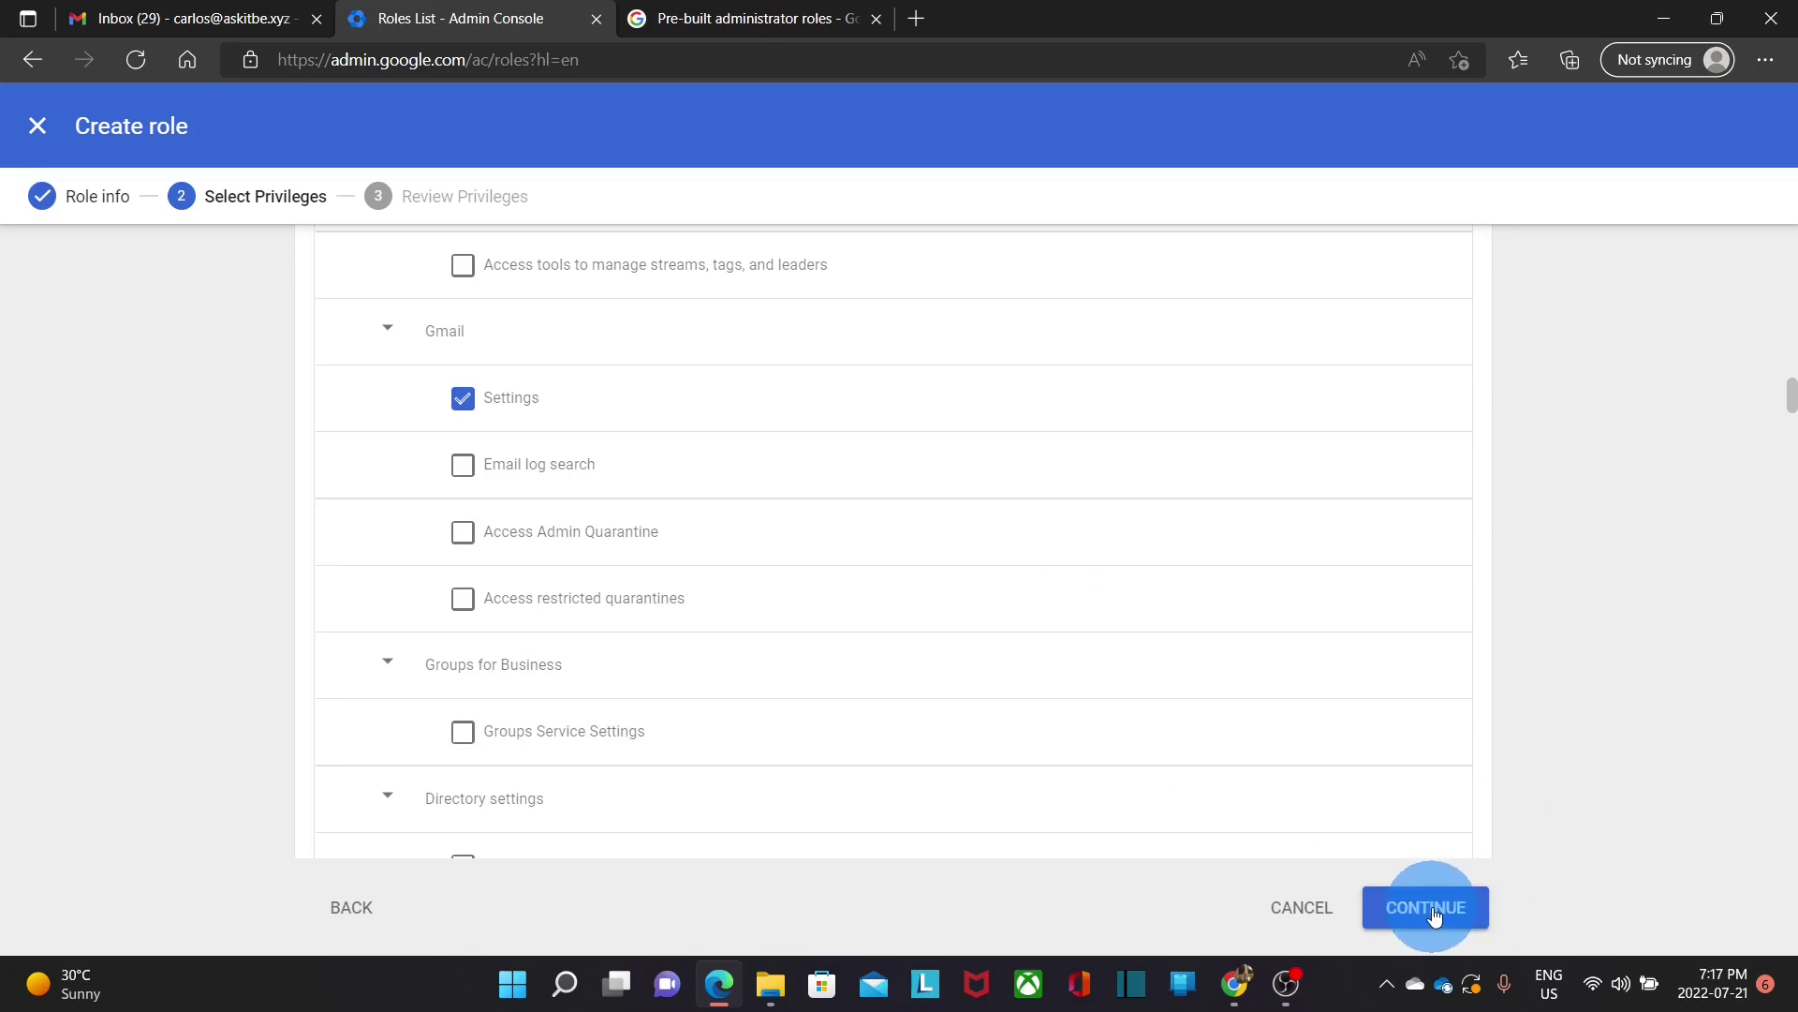
- Create 'Our Admin Role' with the reviewed privileges, then return to the Admin console home
scroll(926, 614, "down", 8)
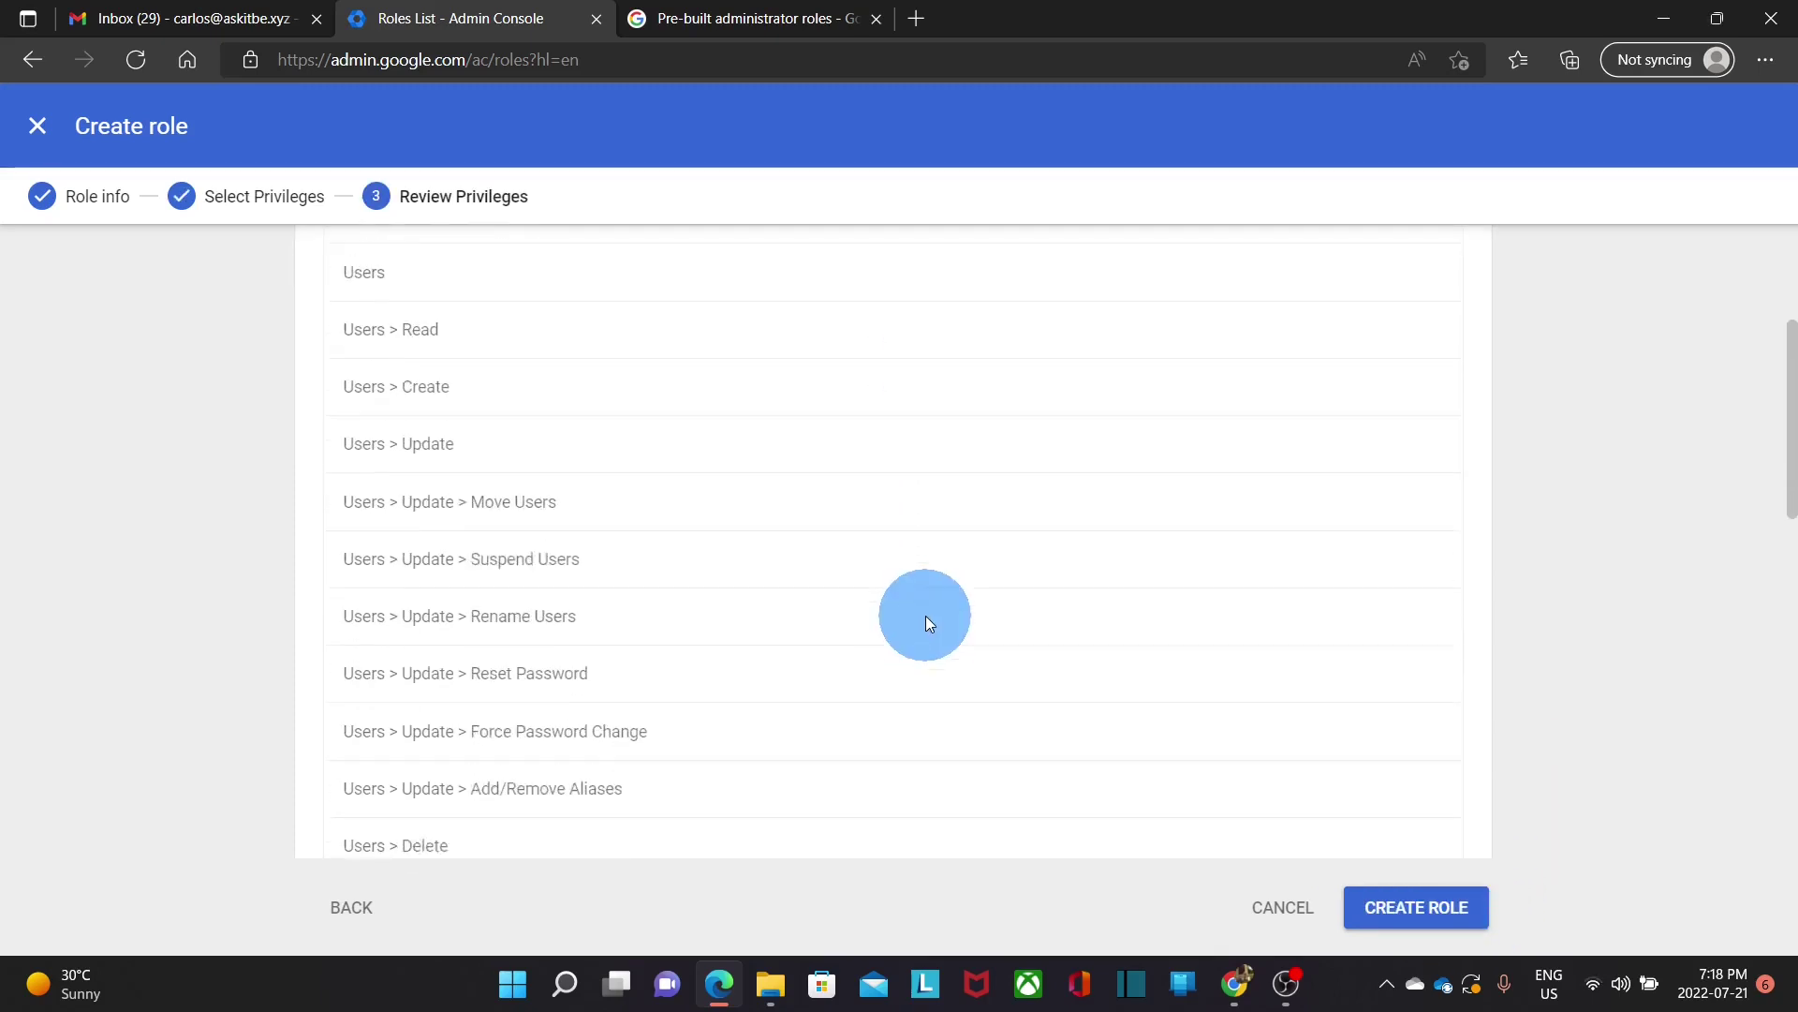
scroll(926, 616, "down", 6)
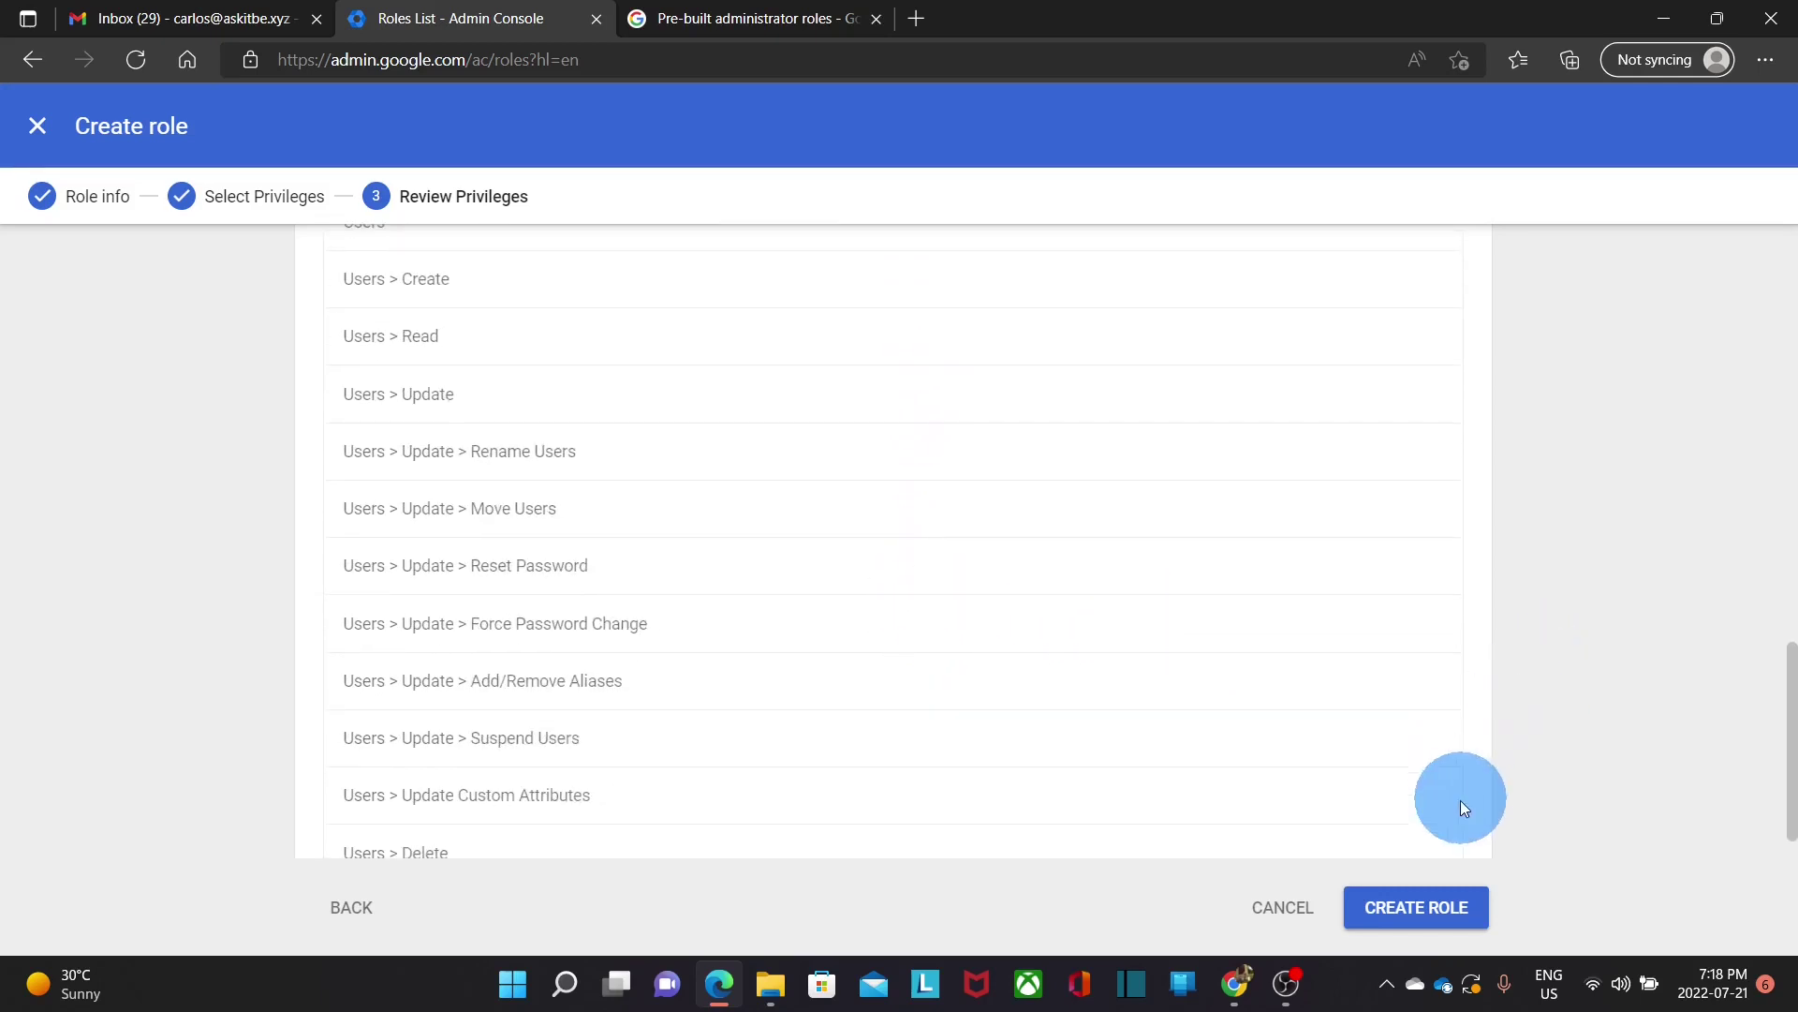
left_click(1390, 910)
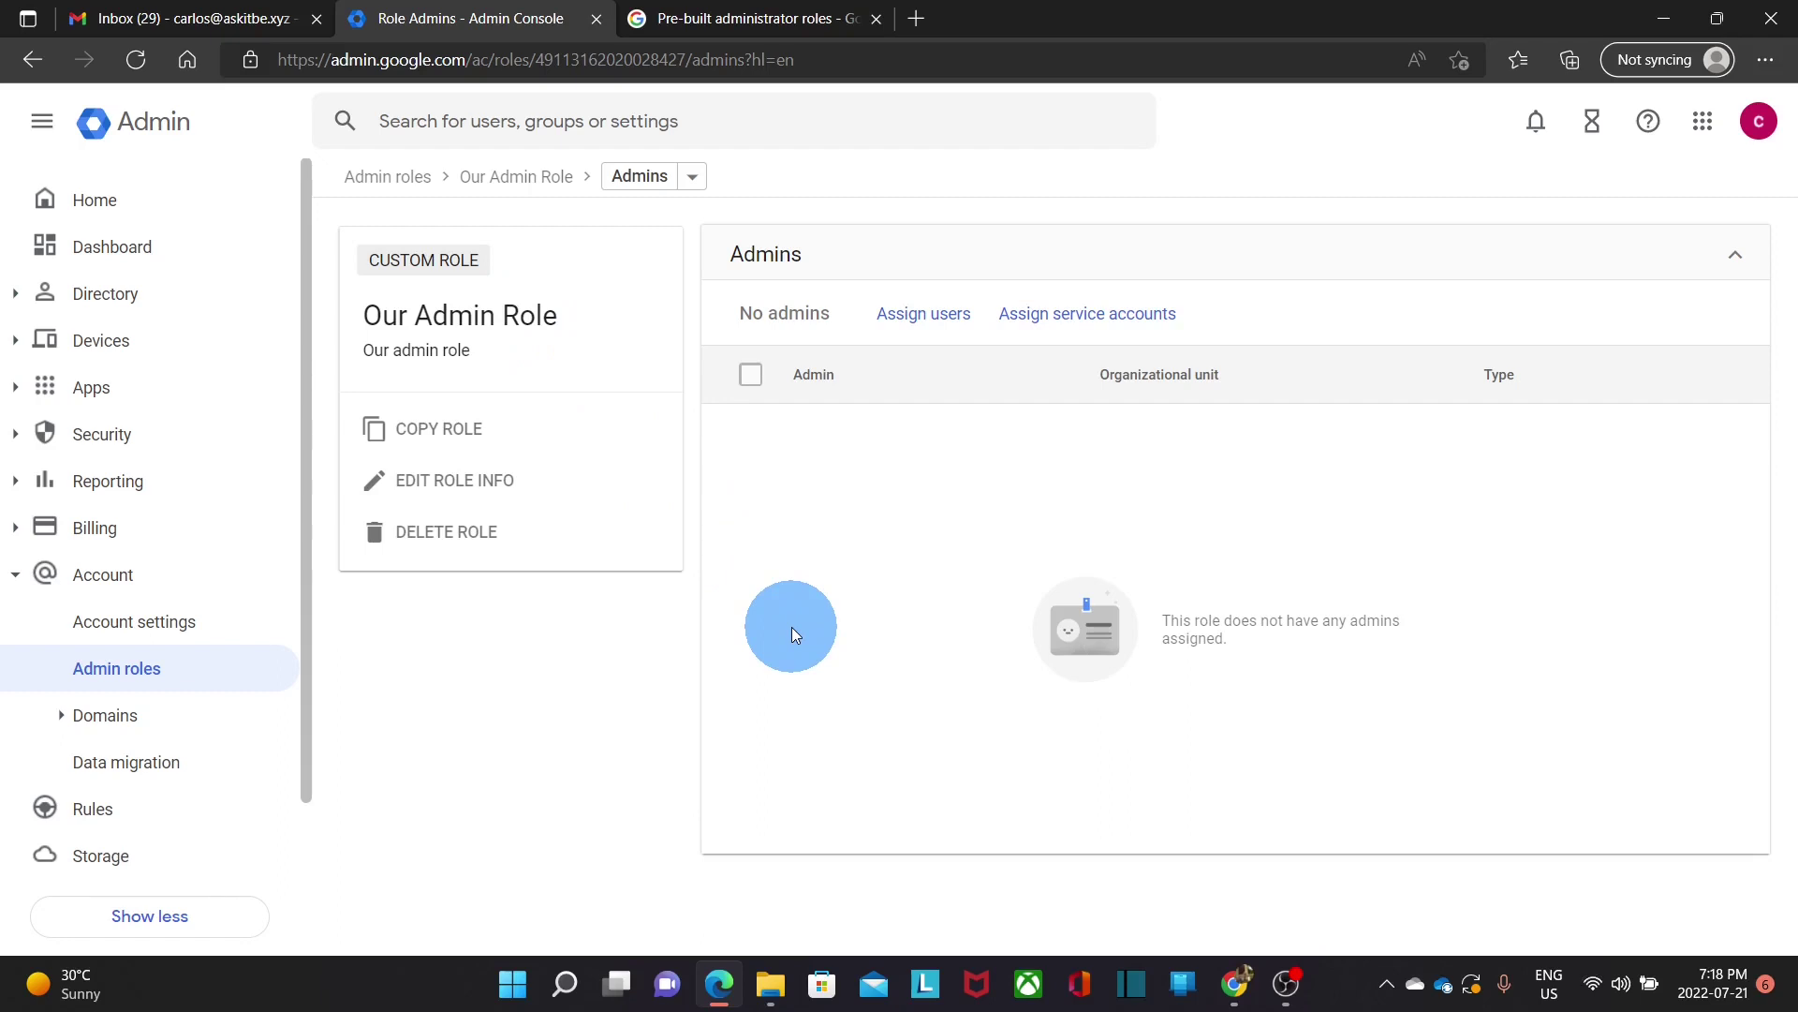
left_click(105, 201)
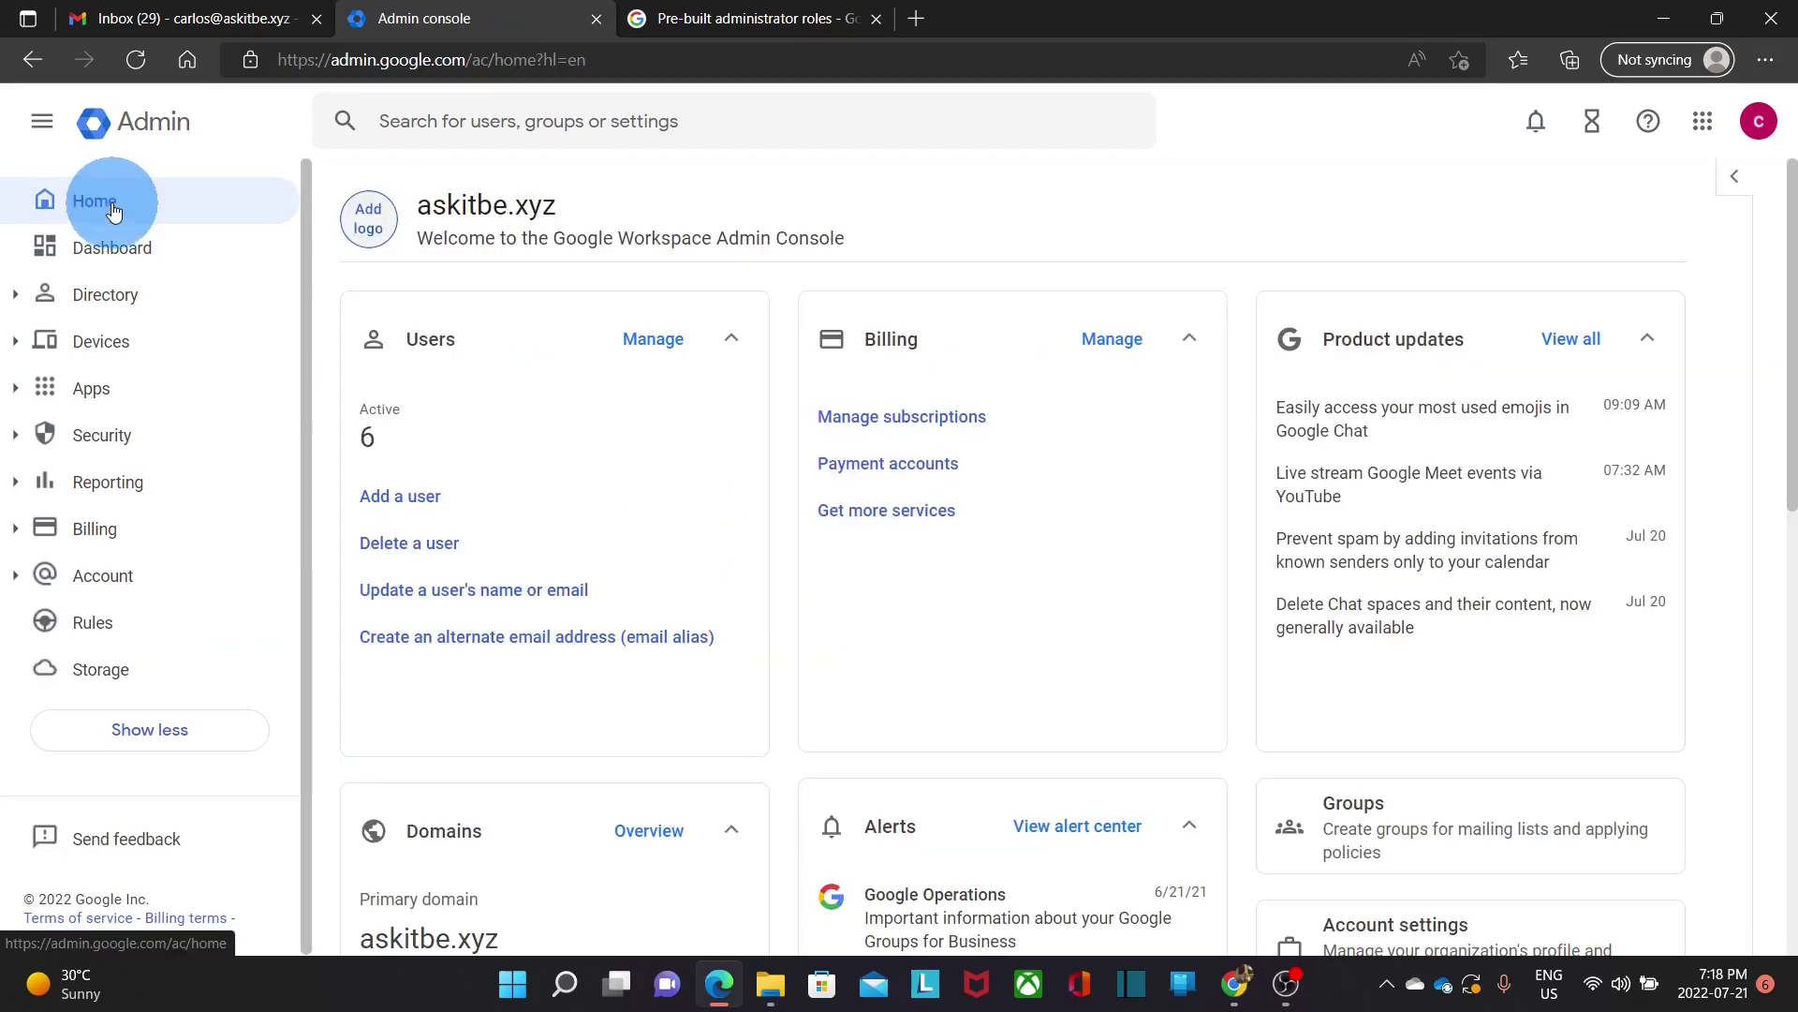
- Set Our Admin Role to Assigned in the test user's role assignments
left_click(647, 343)
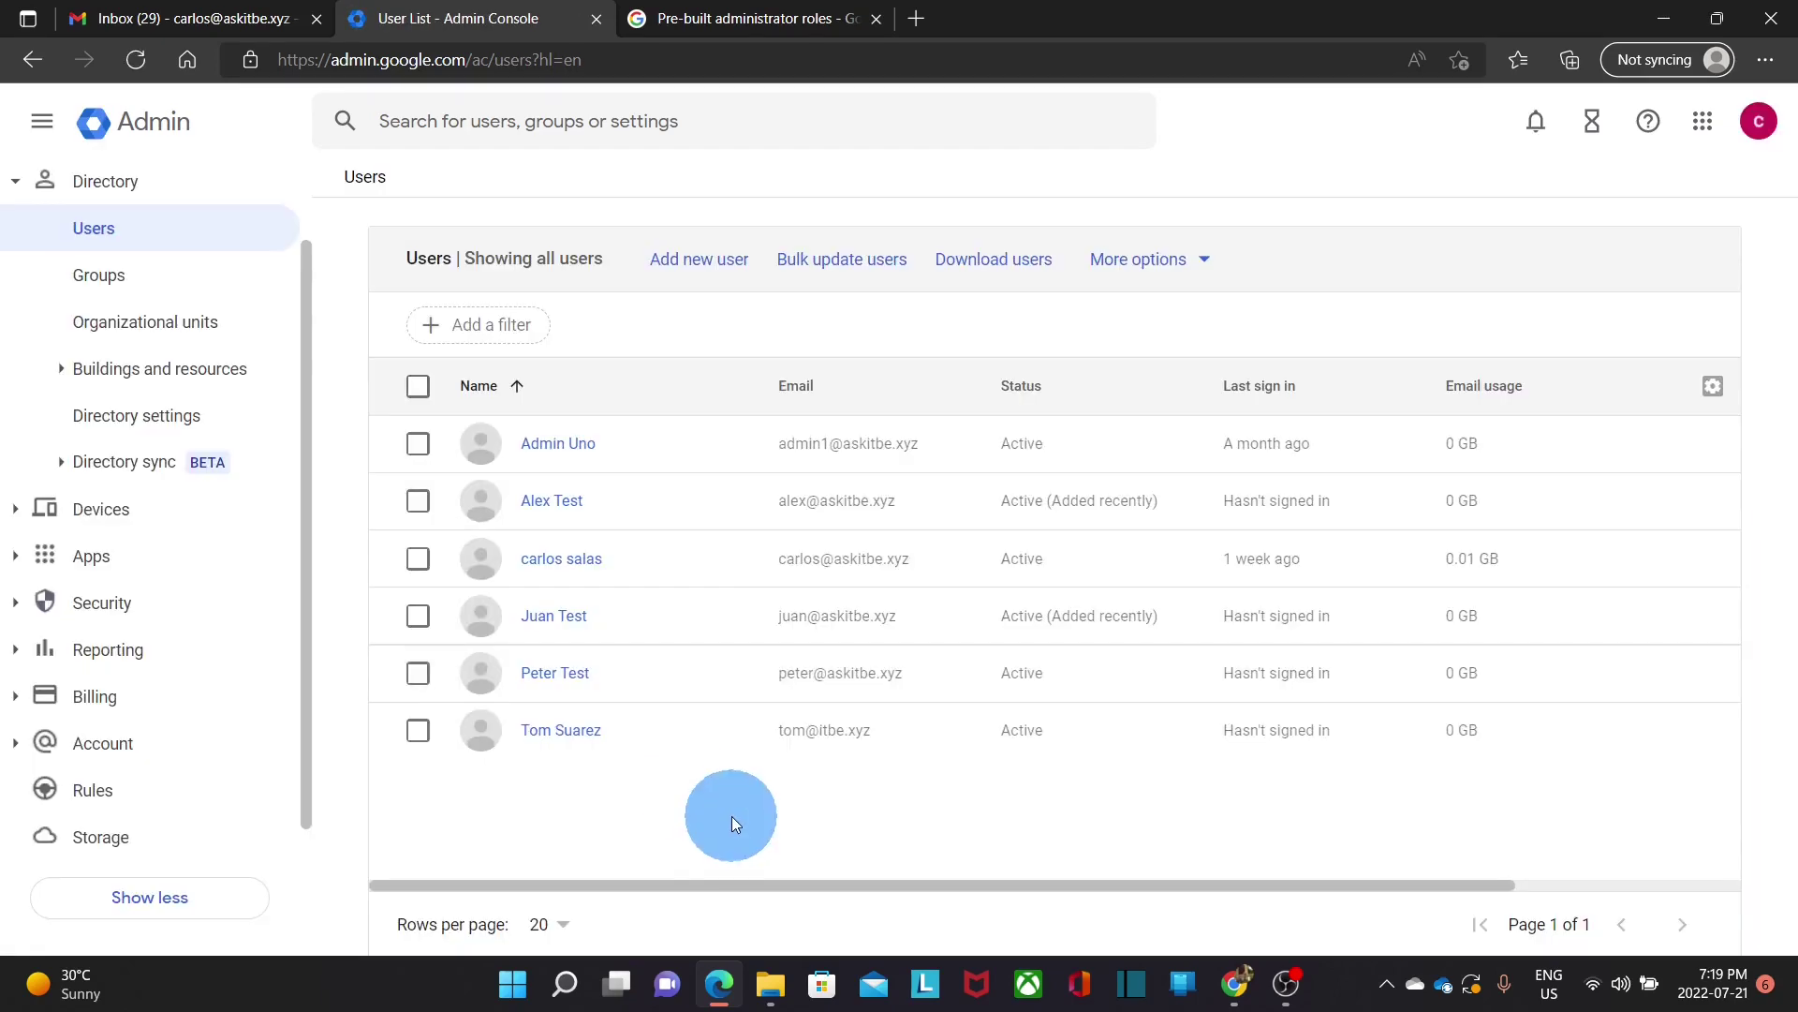
left_click(554, 672)
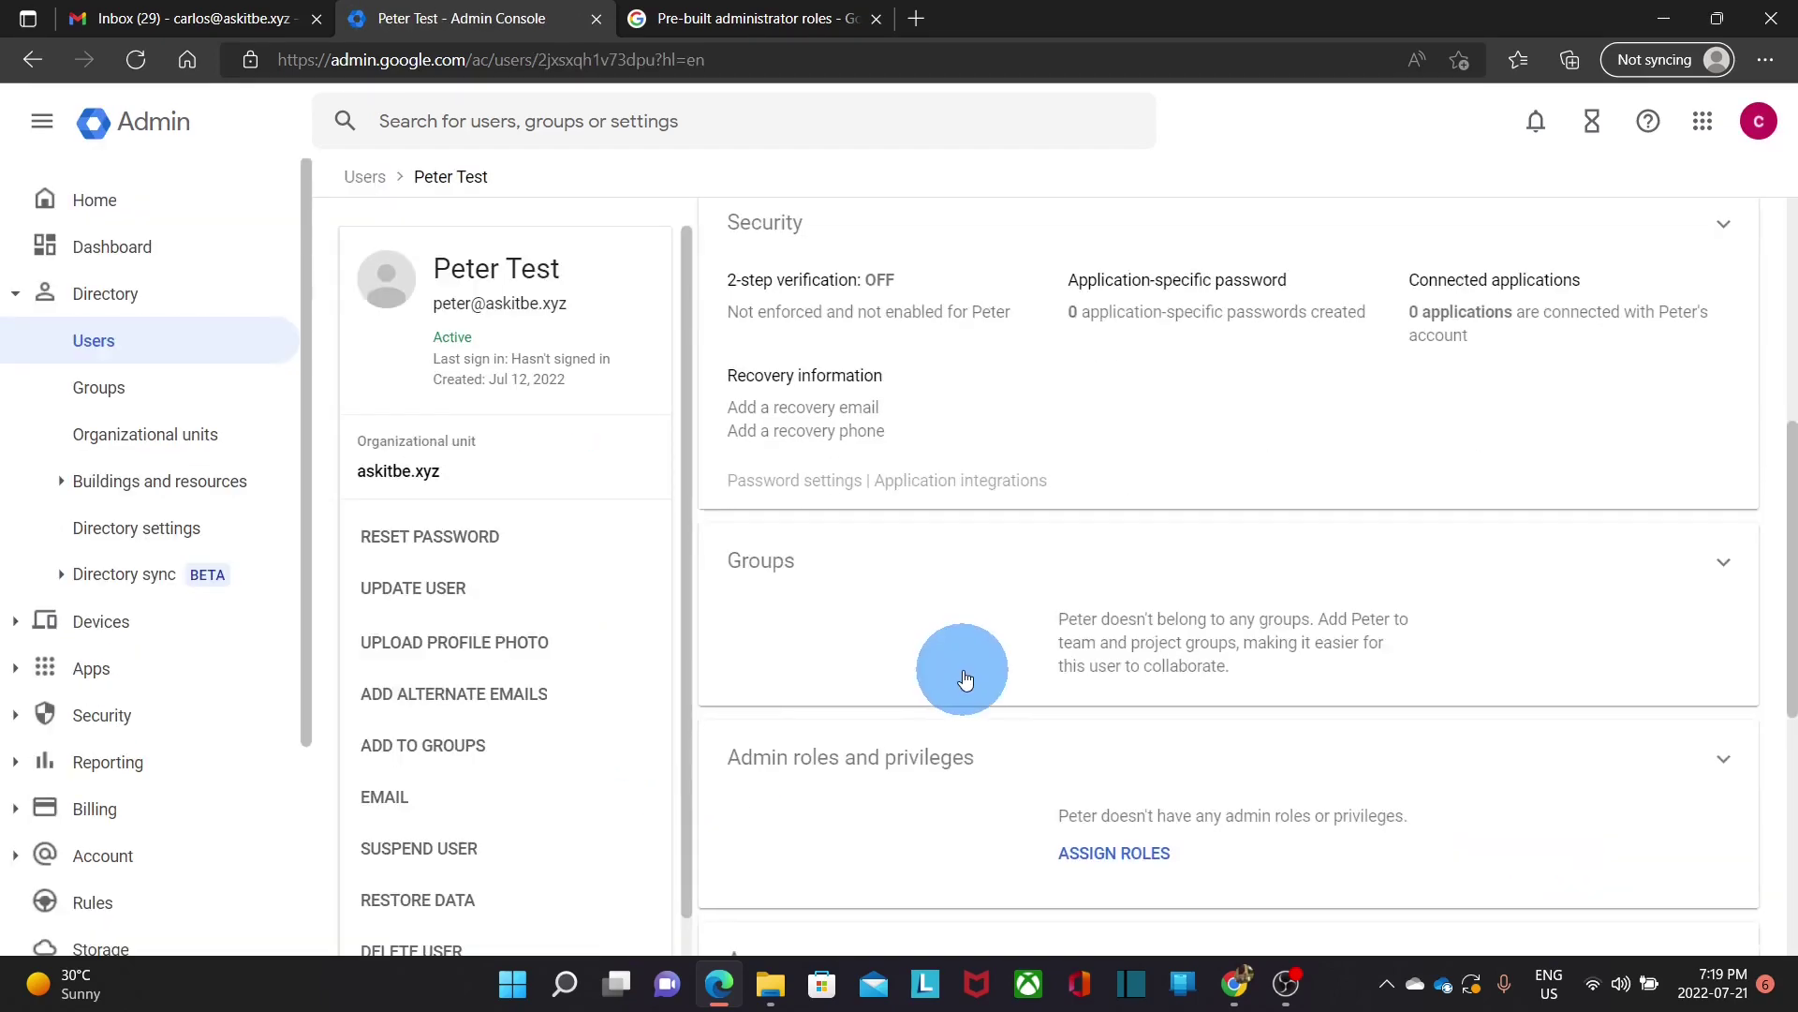
scroll(979, 667, "down", 2)
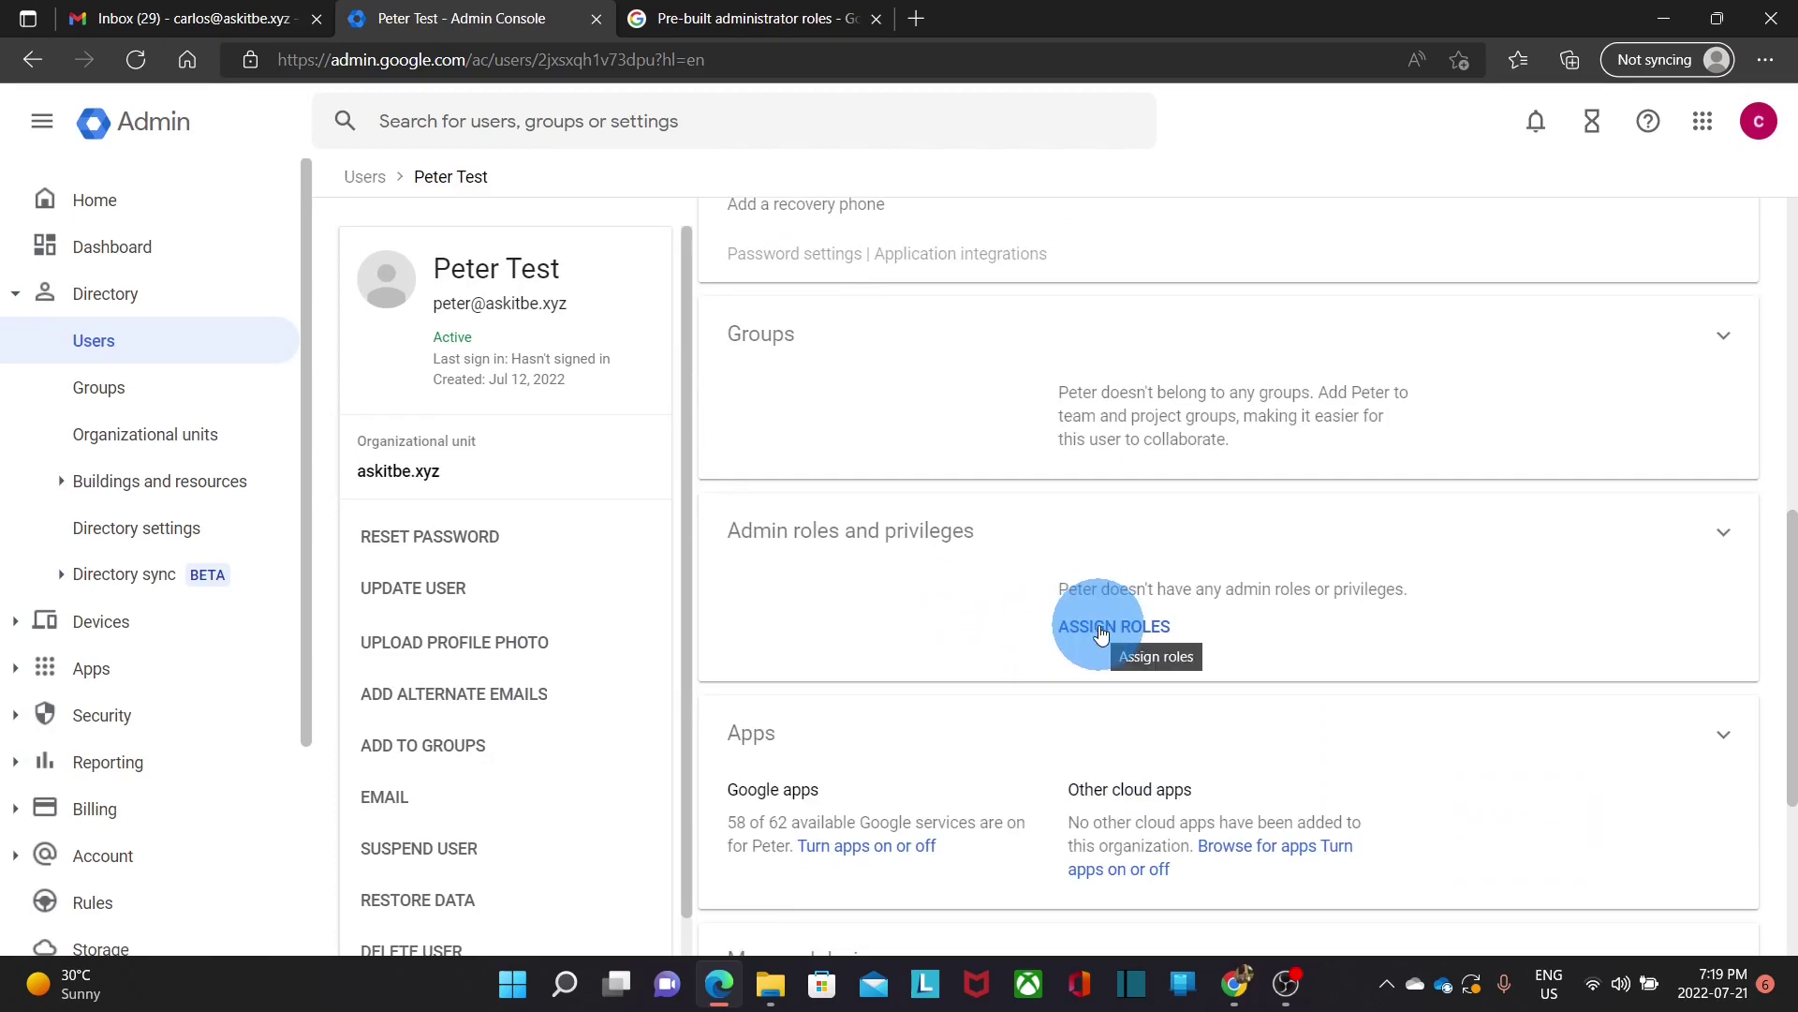
left_click(1067, 629)
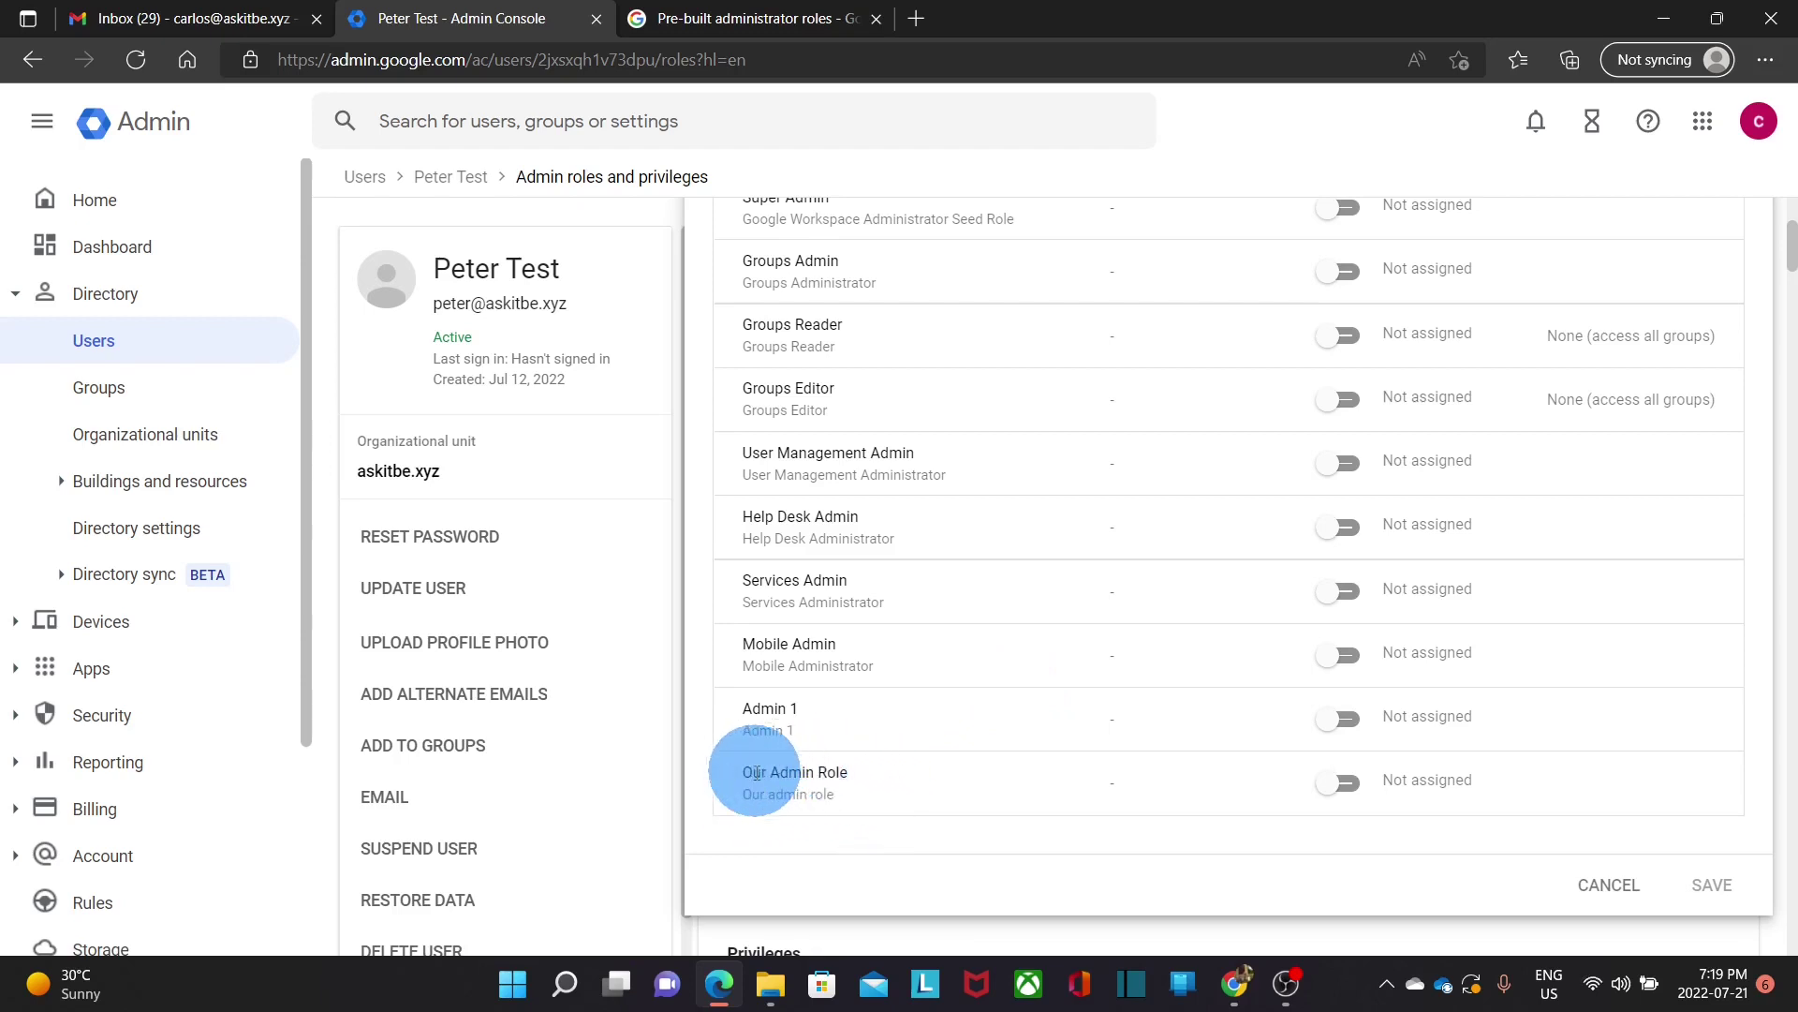
left_click(1352, 789)
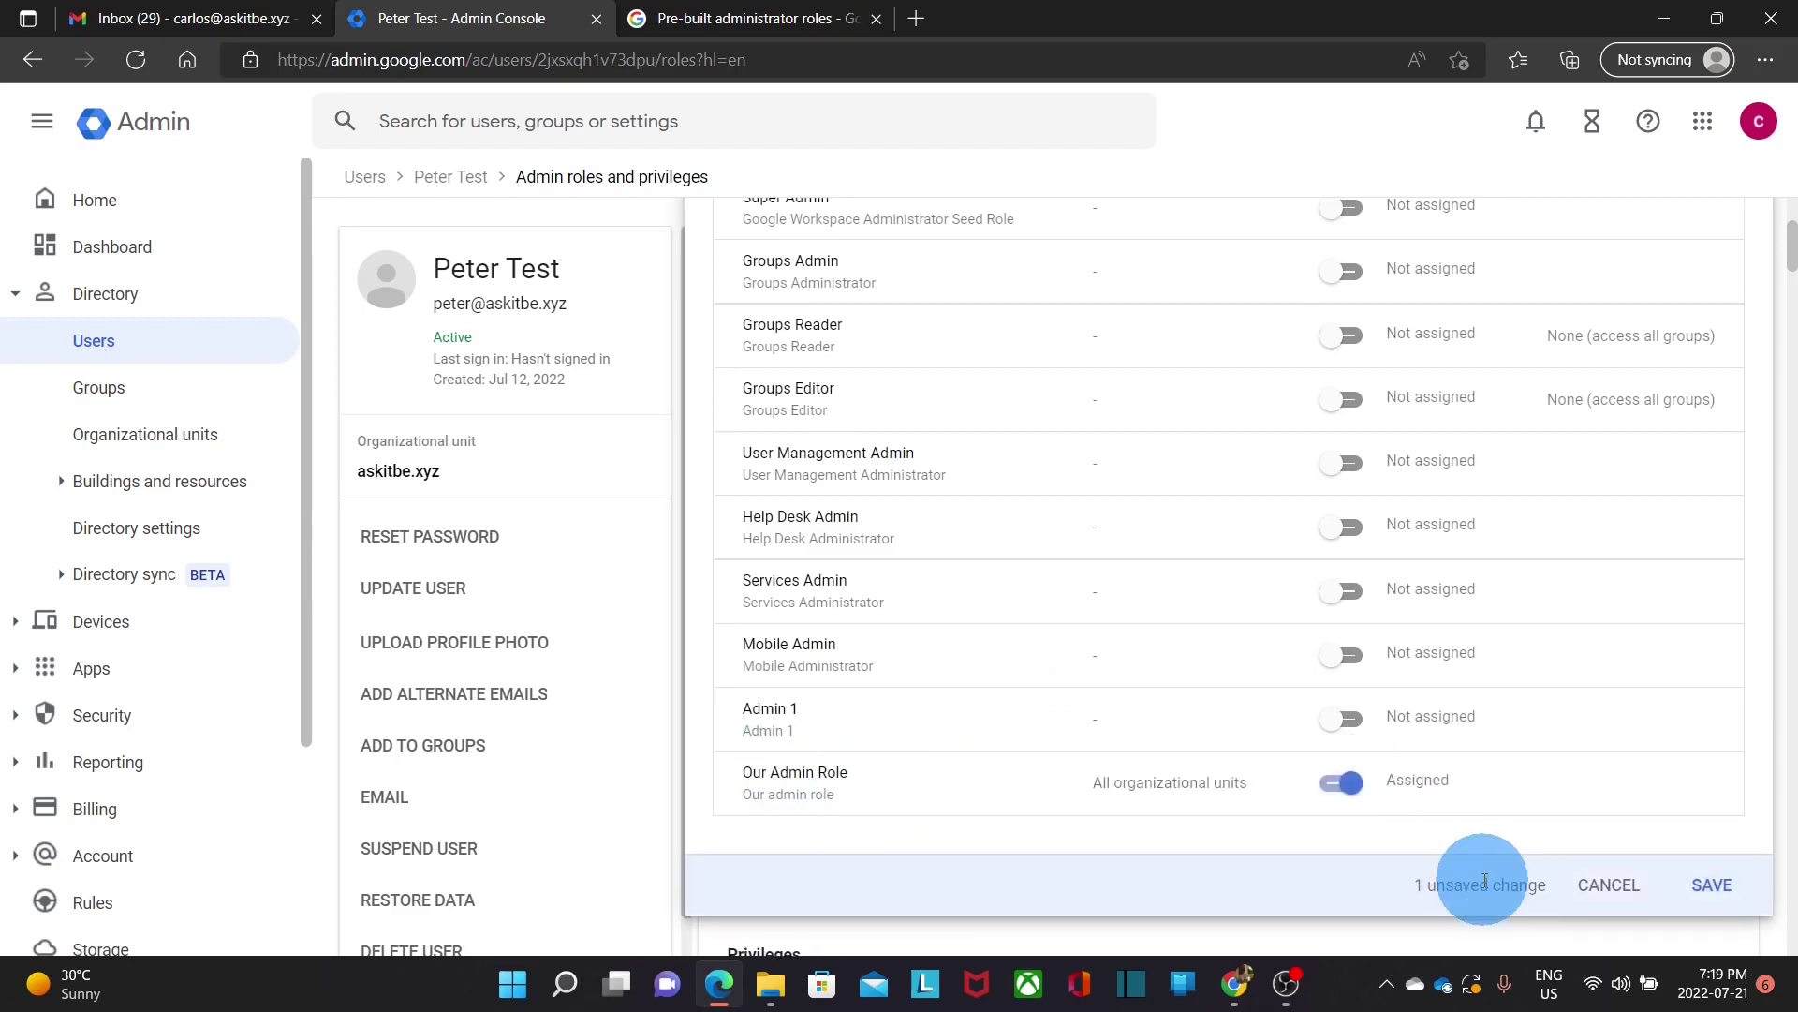